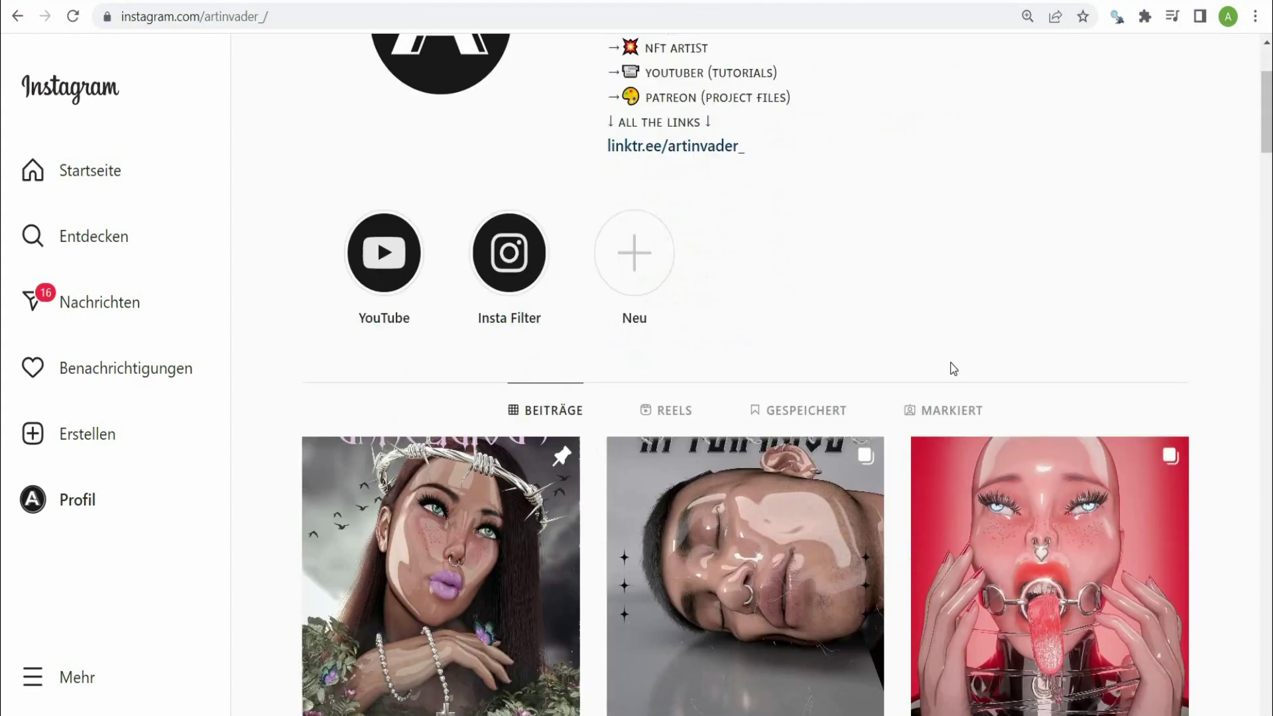
# Browse the artwork posts on the Artinvader Instagram profile.
pyautogui.scroll(-8, 952, 368)
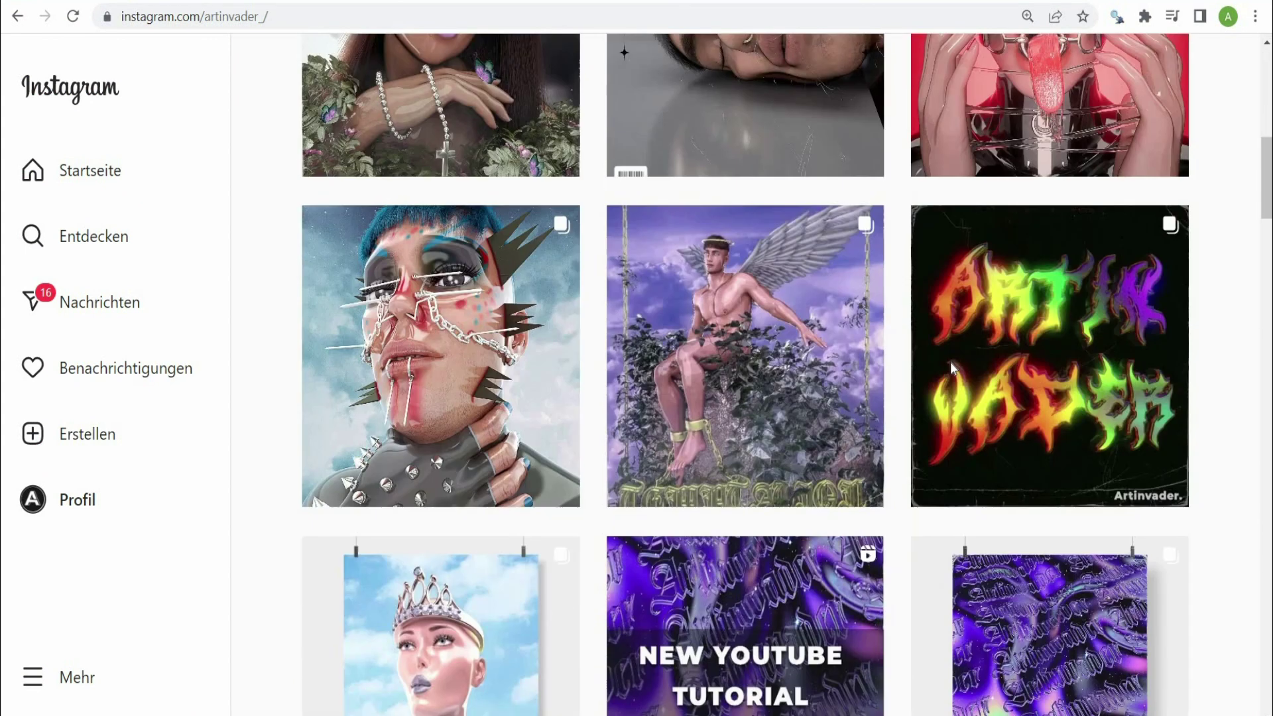
pyautogui.scroll(-6, 951, 364)
pyautogui.scroll(-6, 951, 366)
pyautogui.scroll(-3, 952, 368)
pyautogui.scroll(-7, 953, 369)
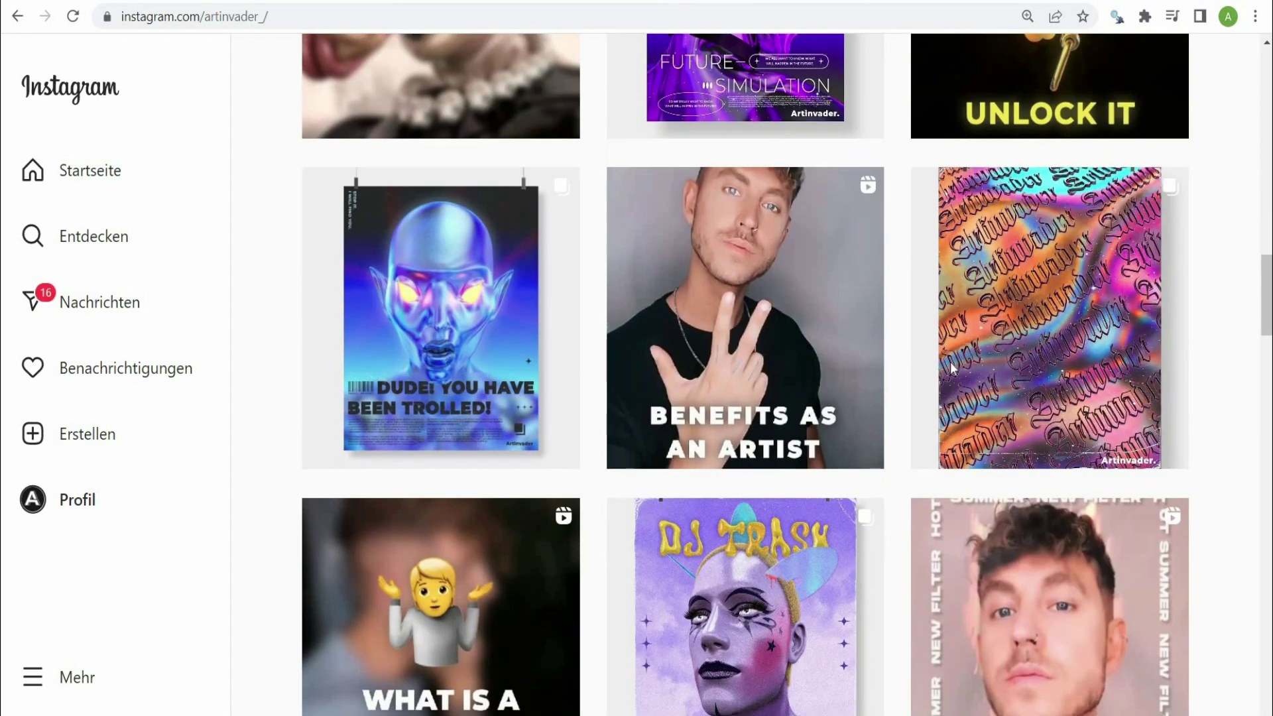
pyautogui.scroll(-8, 952, 369)
pyautogui.scroll(-5, 949, 360)
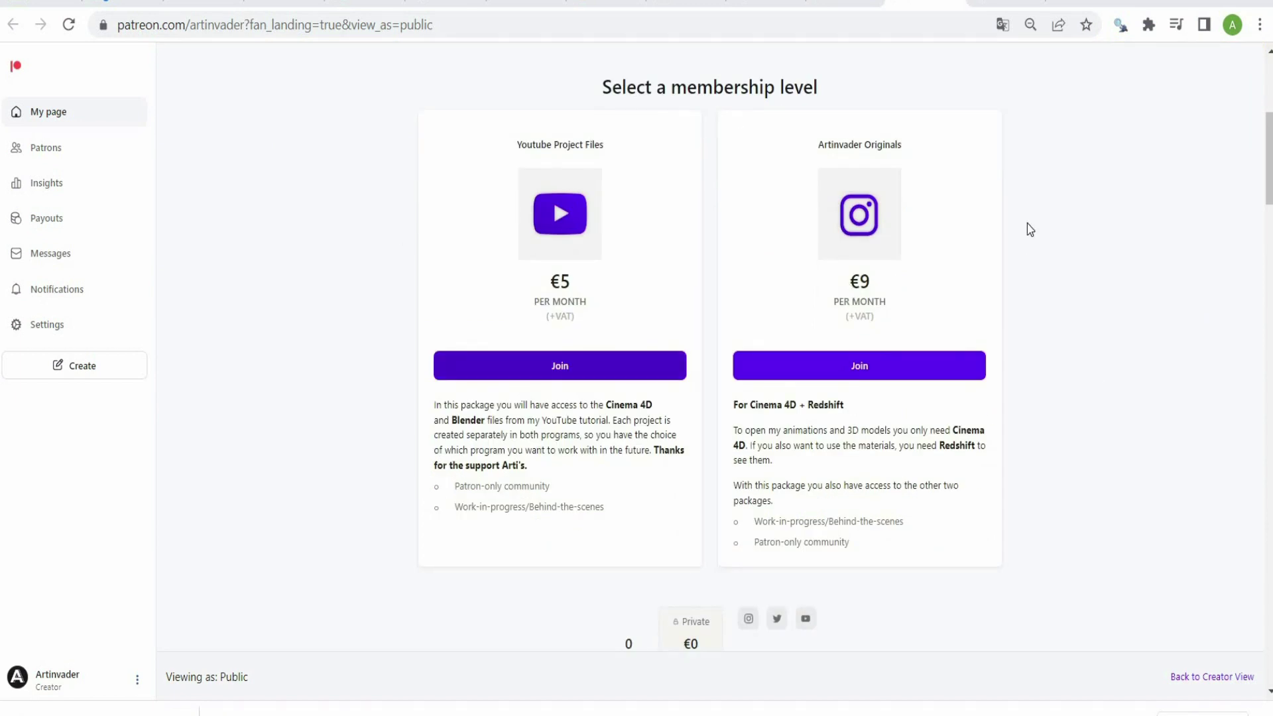
# Look through the membership levels and project file posts on the Artinvader Patreon page.
pyautogui.scroll(-10, 1023, 227)
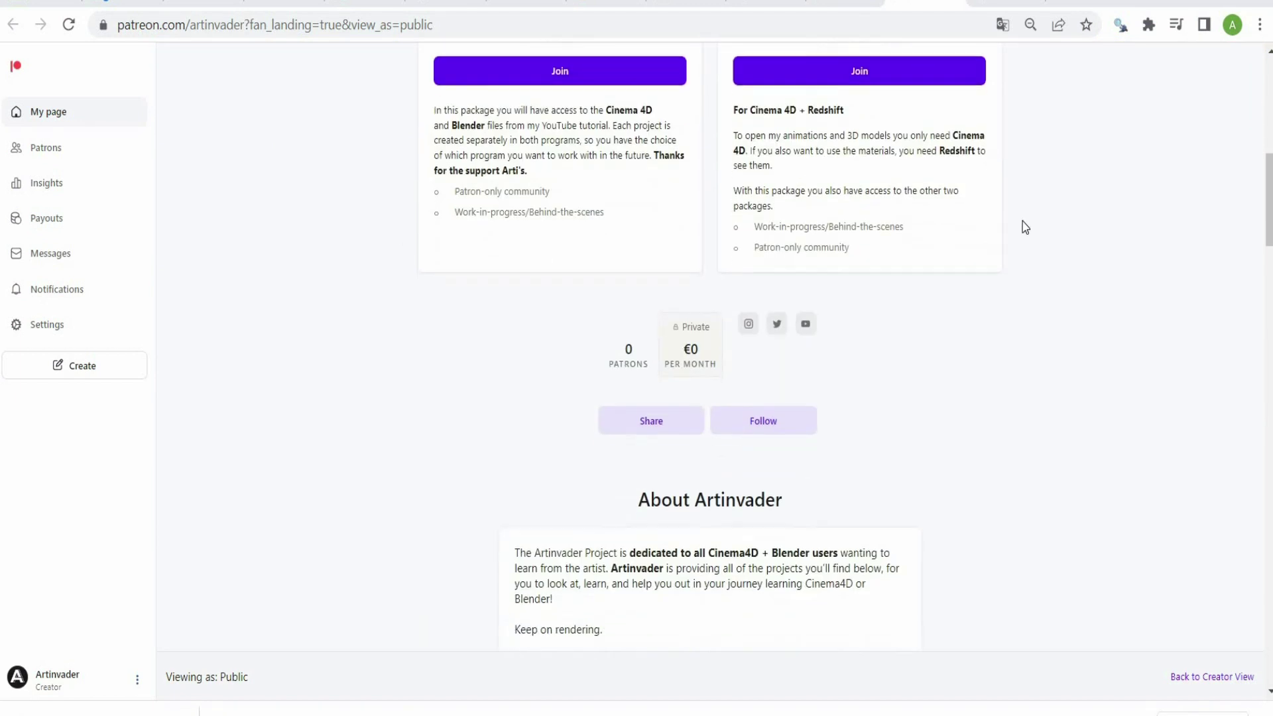
pyautogui.scroll(-9, 1023, 226)
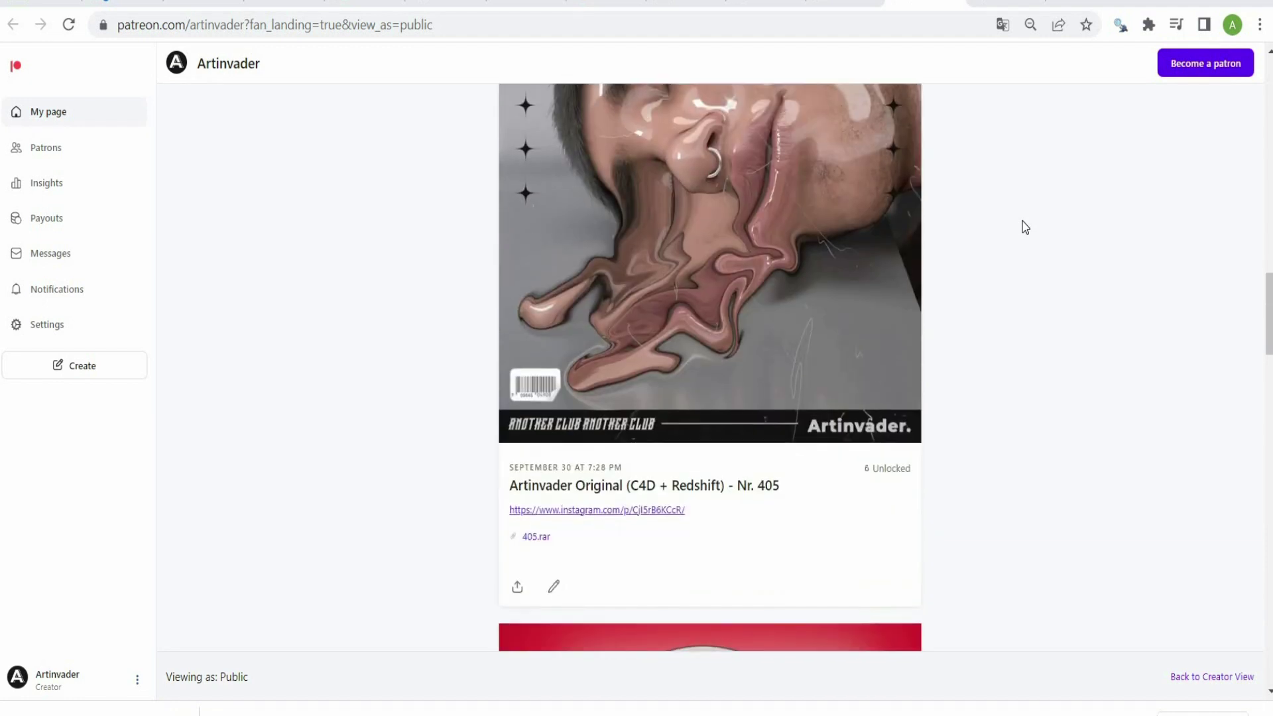
pyautogui.scroll(-13, 1022, 227)
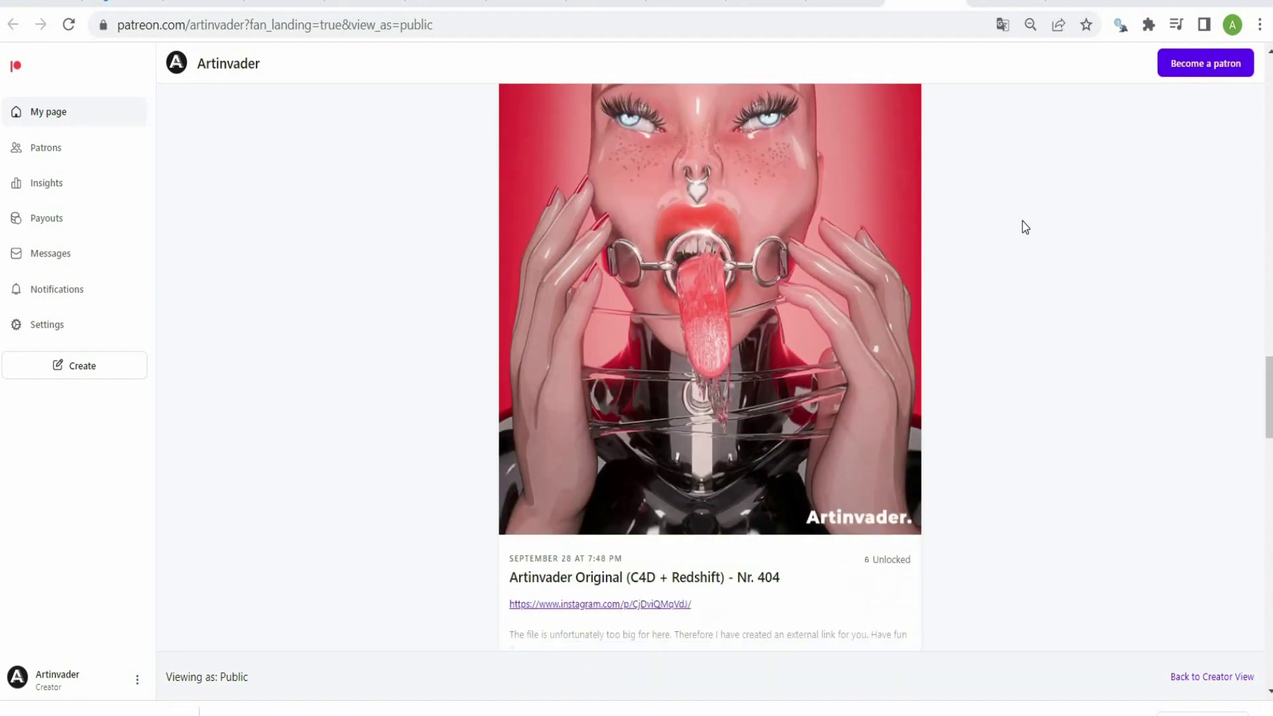
pyautogui.scroll(-10, 1022, 222)
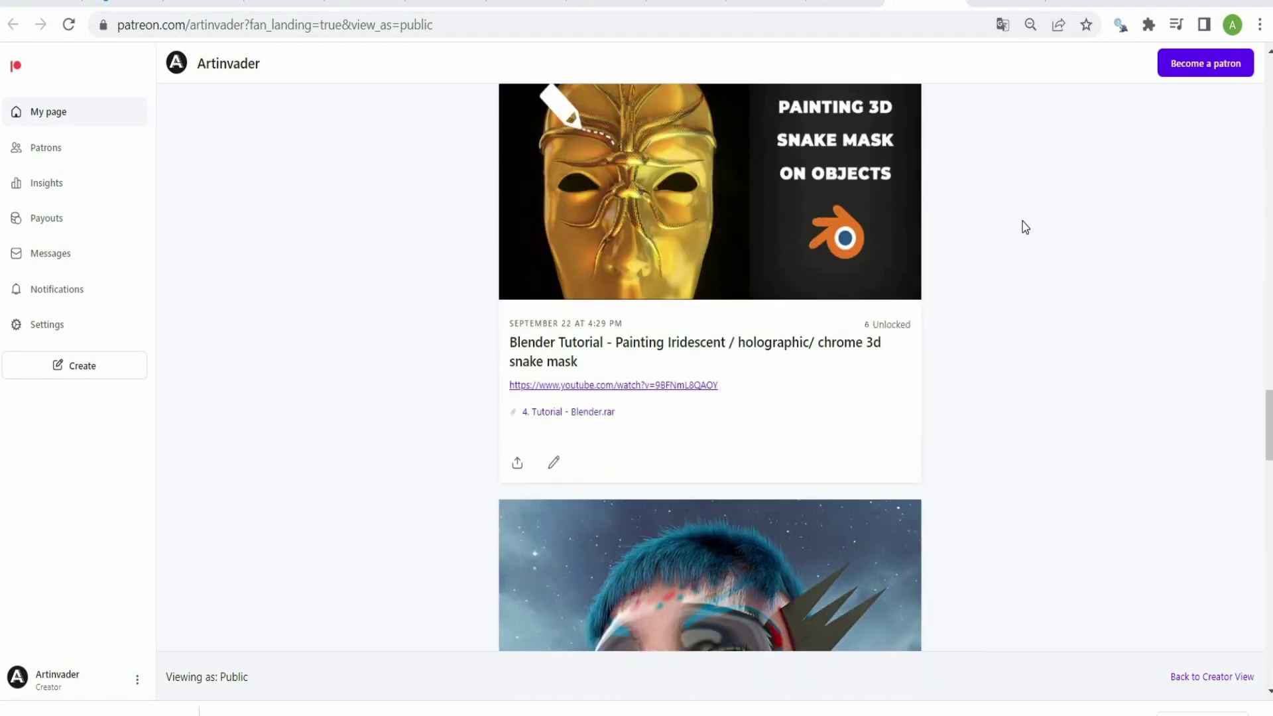
pyautogui.scroll(-2, 1022, 221)
pyautogui.scroll(-6, 1022, 222)
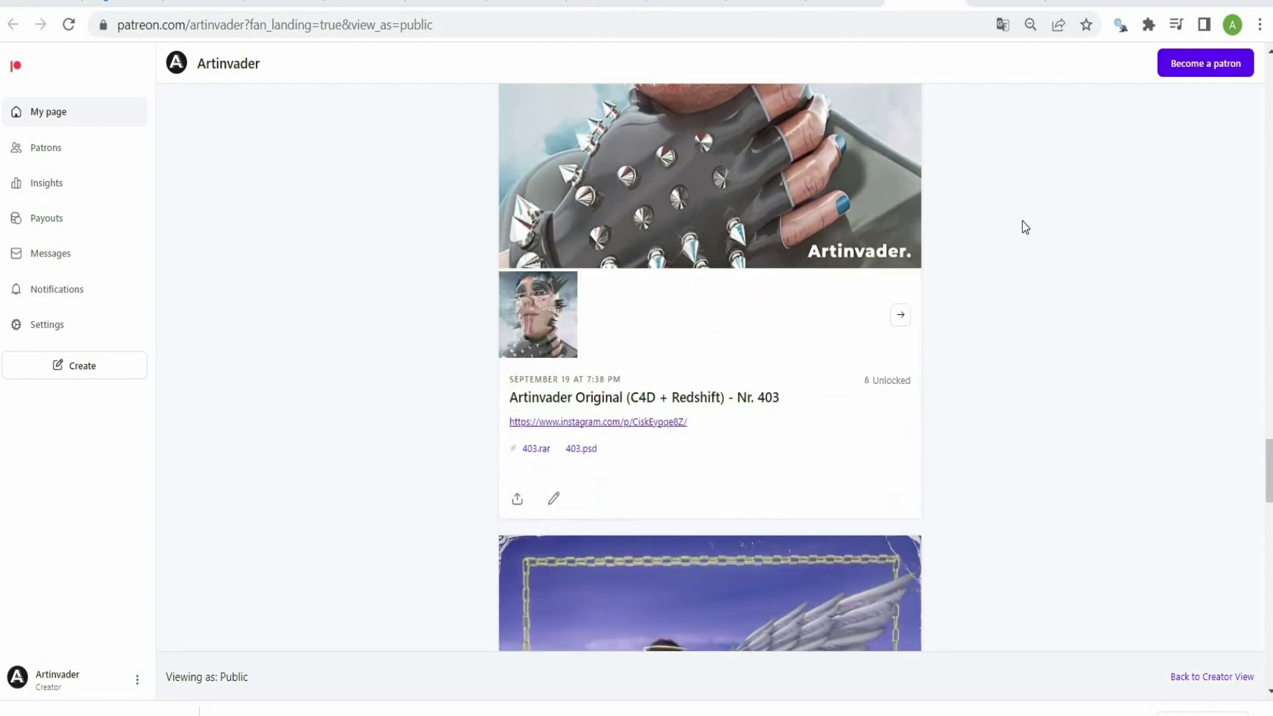
pyautogui.scroll(-12, 1022, 222)
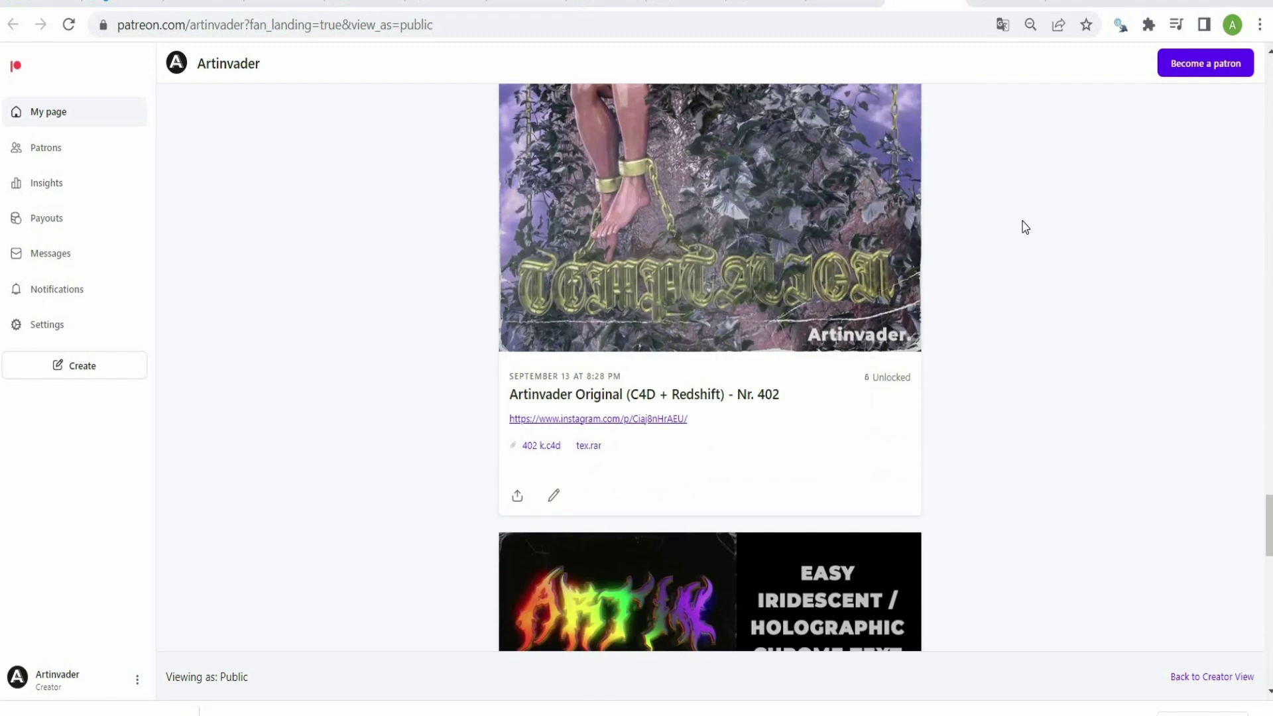
pyautogui.scroll(-15, 1022, 221)
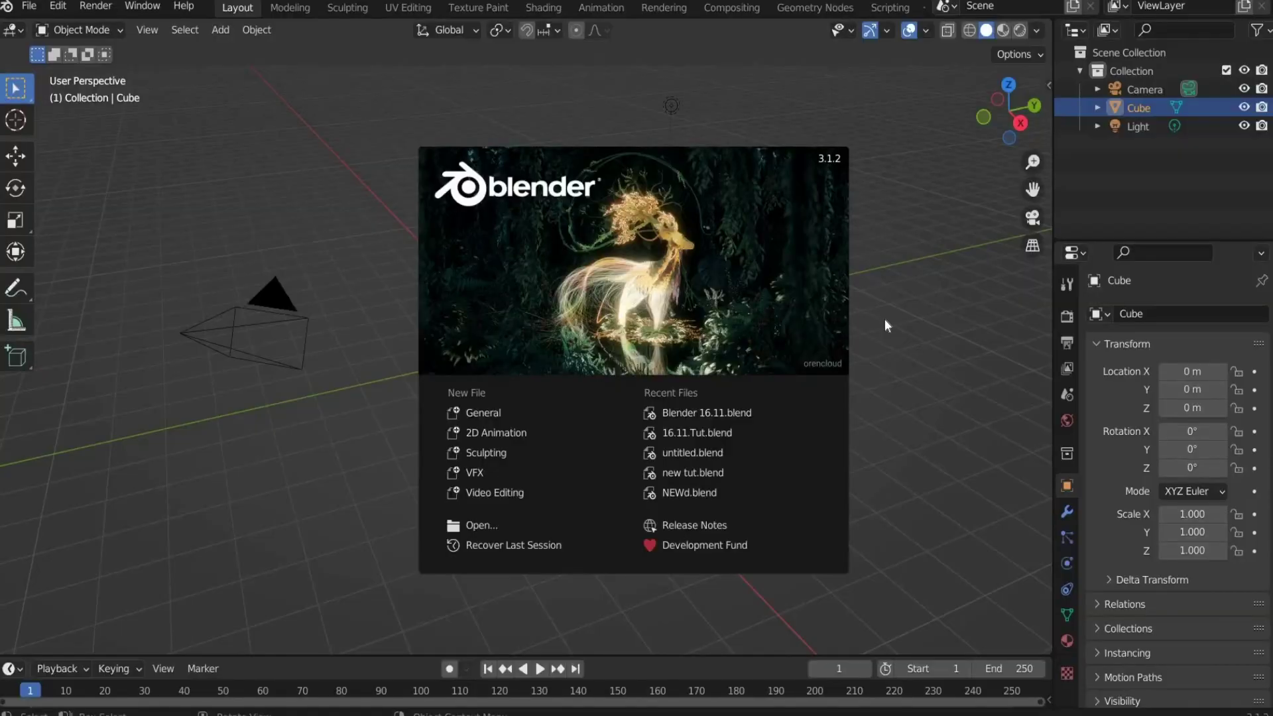
# In Blender, dismiss the splash screen and delete the default camera and cube.
pyautogui.click(885, 320)
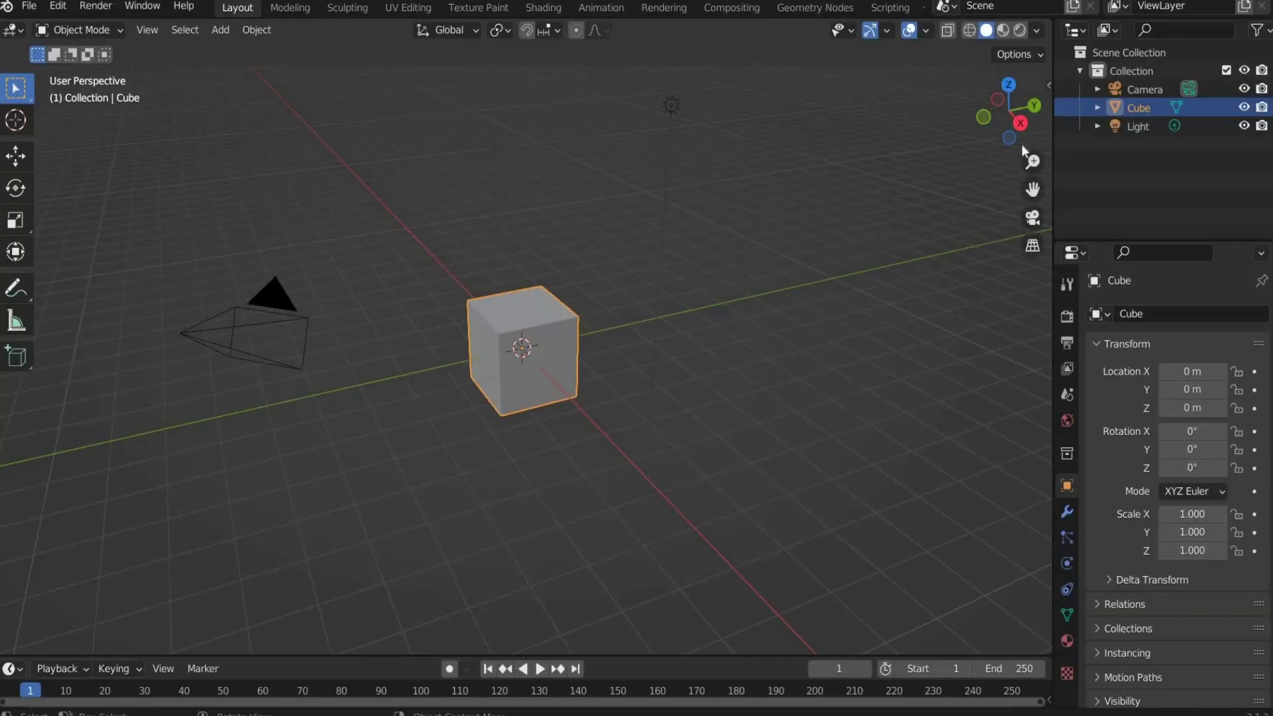
pyautogui.click(1138, 93)
pyautogui.press('Delete')
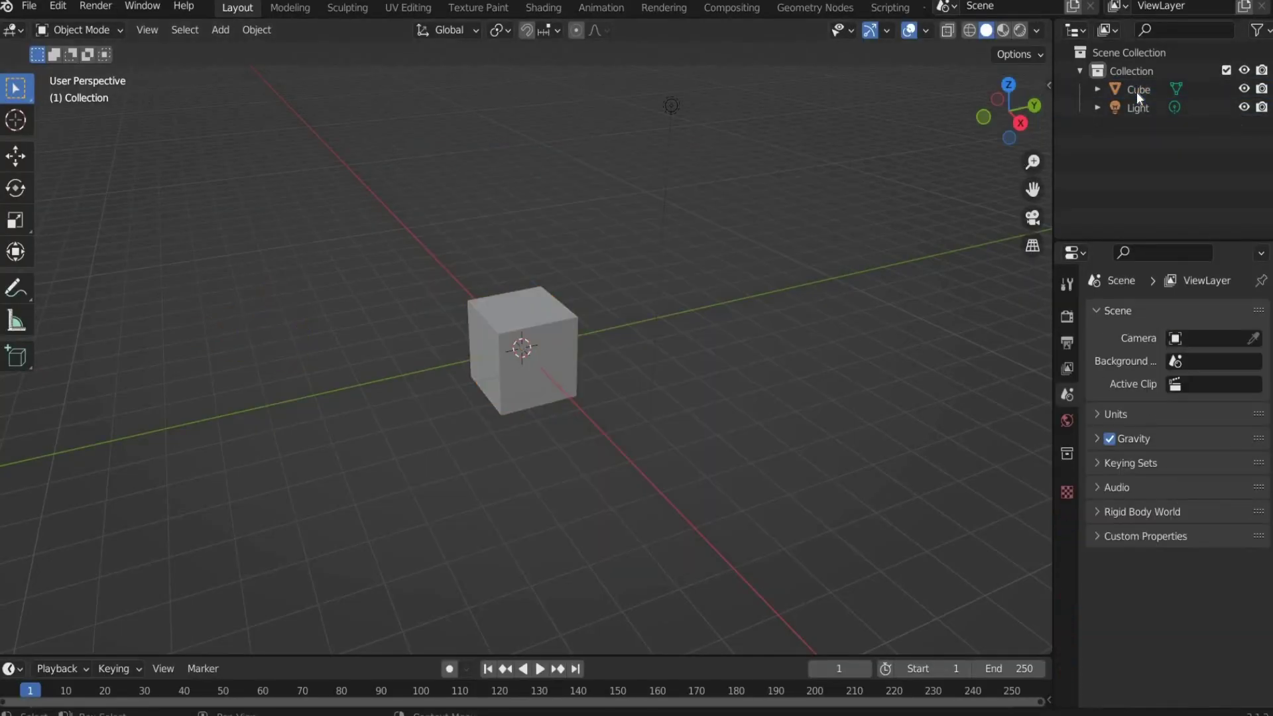
pyautogui.click(1136, 93)
pyautogui.press('Delete')
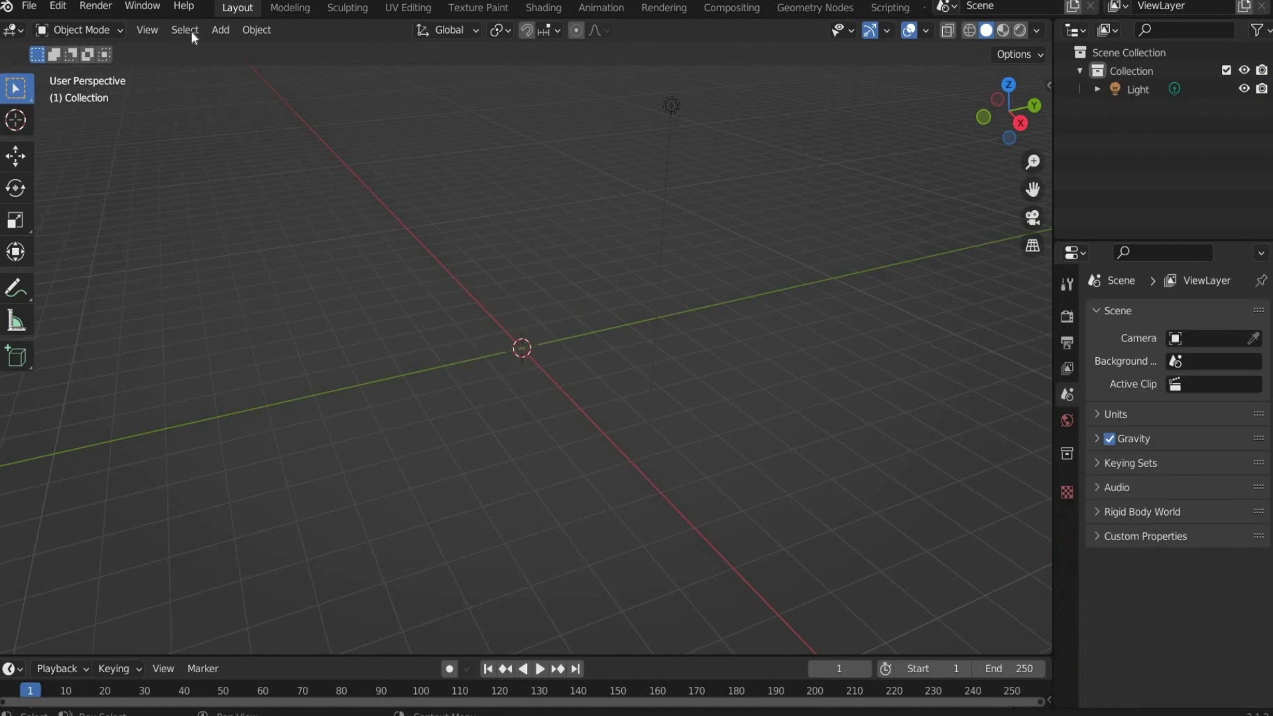
# Add a UV sphere to the scene.
pyautogui.click(228, 31)
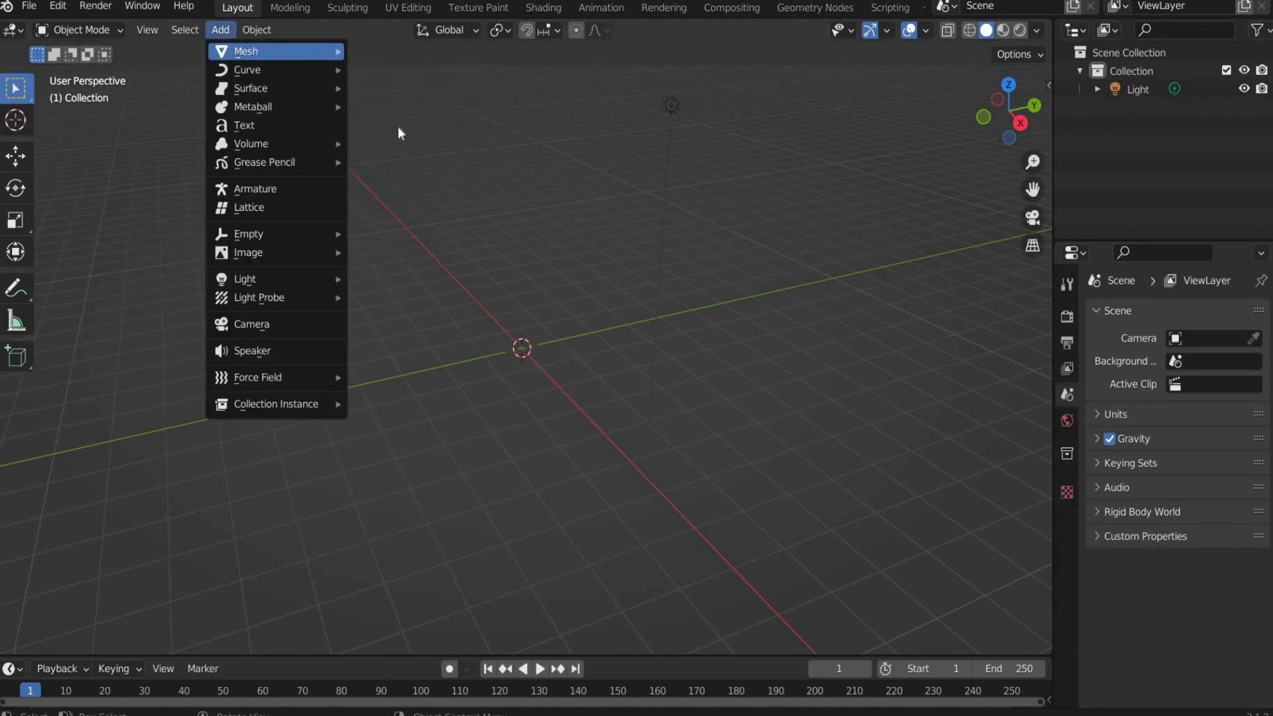
pyautogui.moveTo(270, 53)
pyautogui.click(405, 106)
pyautogui.scroll(4, 692, 379)
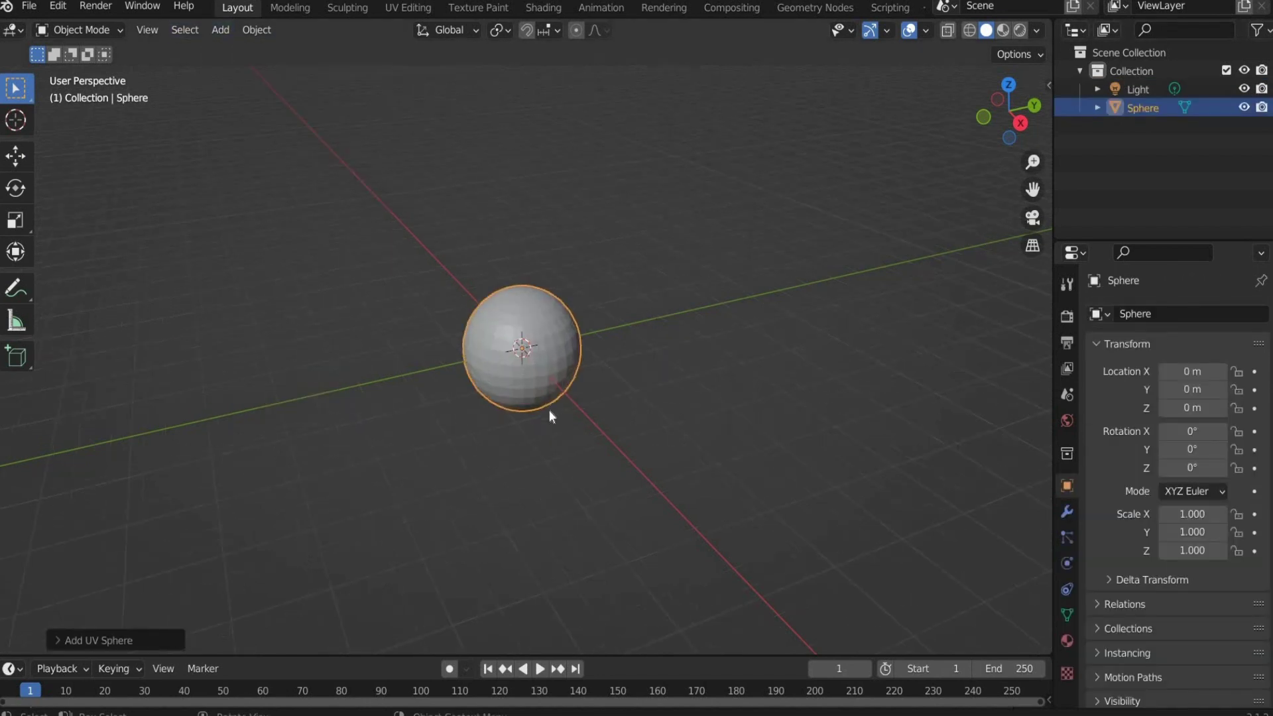
# Add a Subdivision Surface modifier to the sphere with viewport and render levels both set to 4.
pyautogui.click(1068, 509)
pyautogui.click(1124, 313)
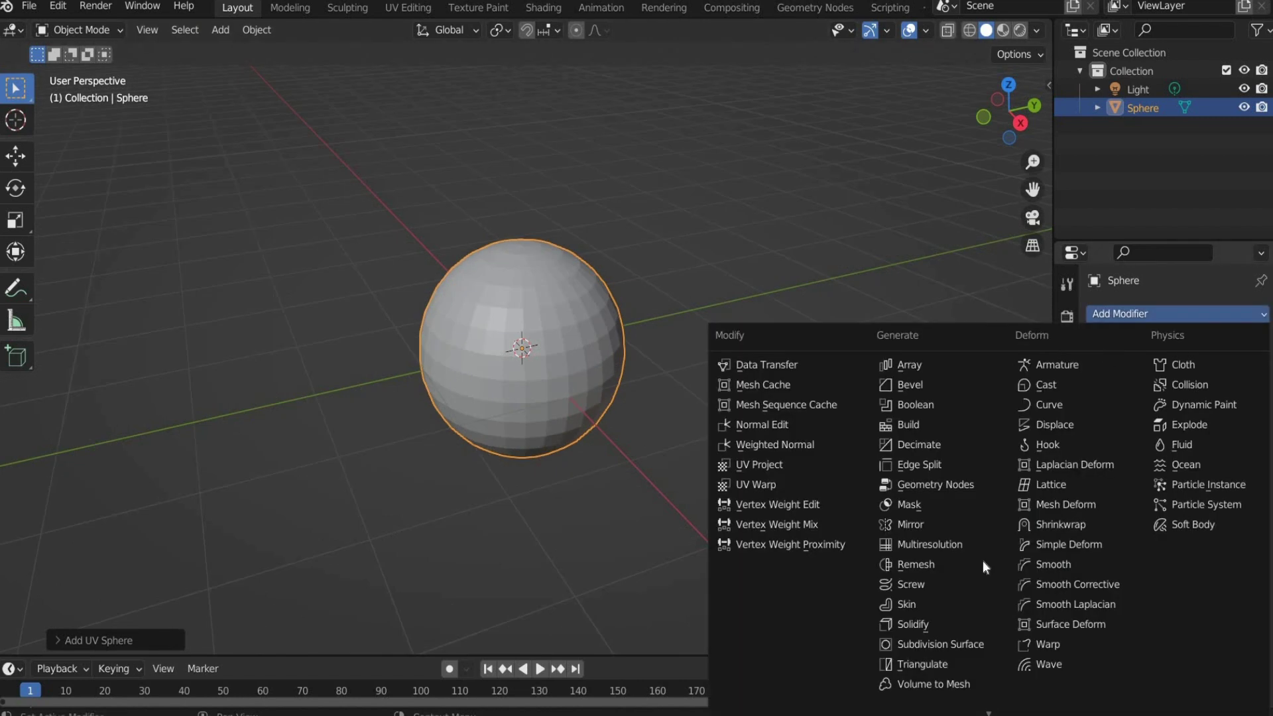
pyautogui.click(962, 638)
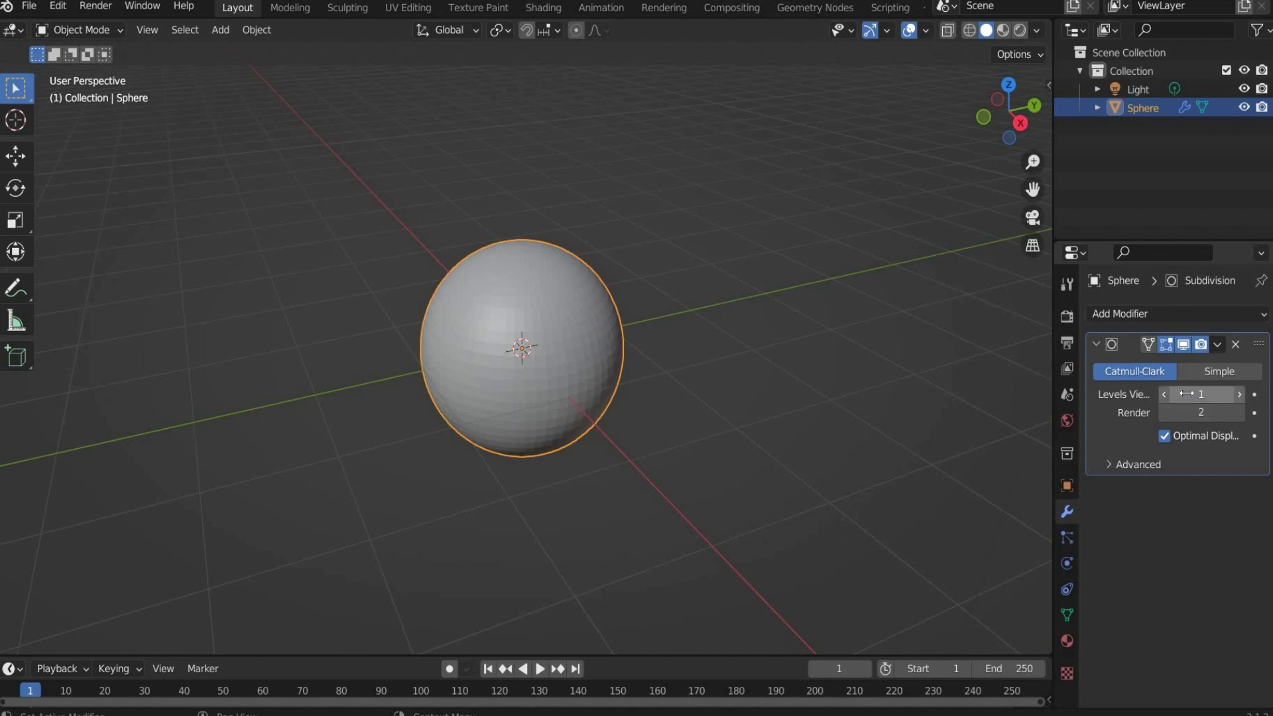
pyautogui.click(1188, 393)
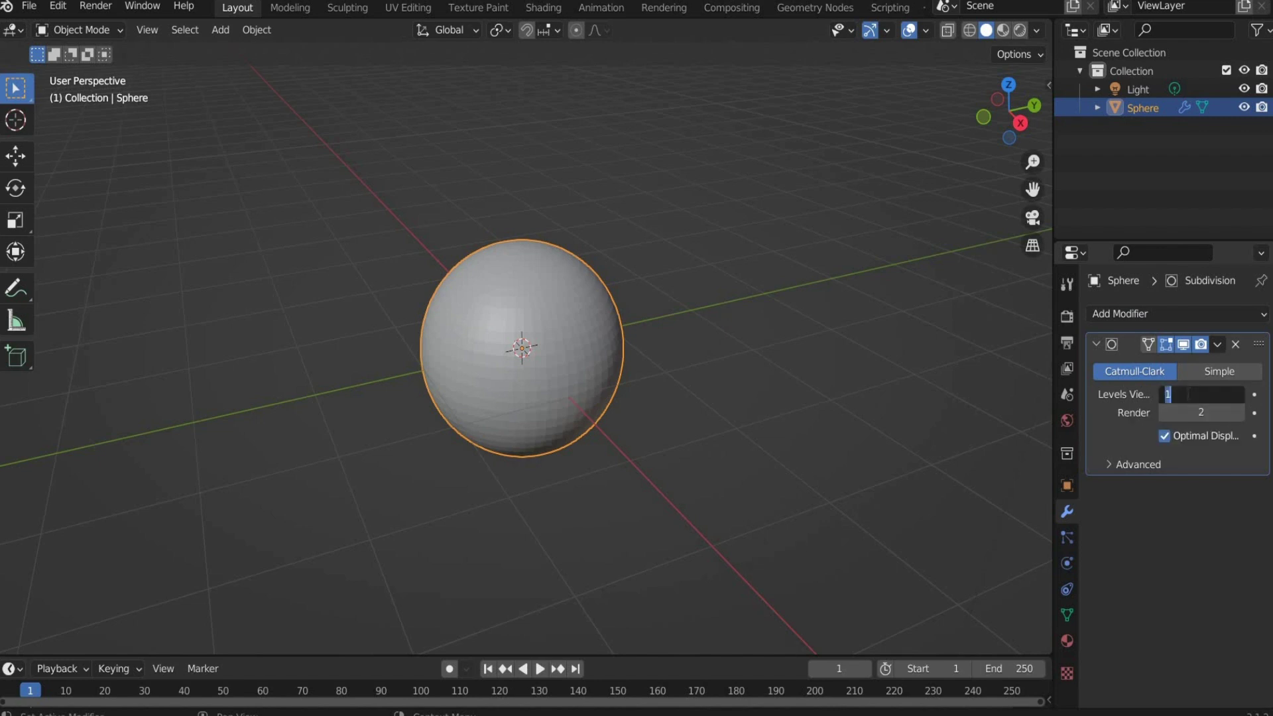
pyautogui.write('4')
pyautogui.press('Return')
pyautogui.click(1197, 409)
pyautogui.write('4')
pyautogui.press('Return')
# Add a Displace modifier to the sphere and create a new texture for it.
pyautogui.click(1131, 313)
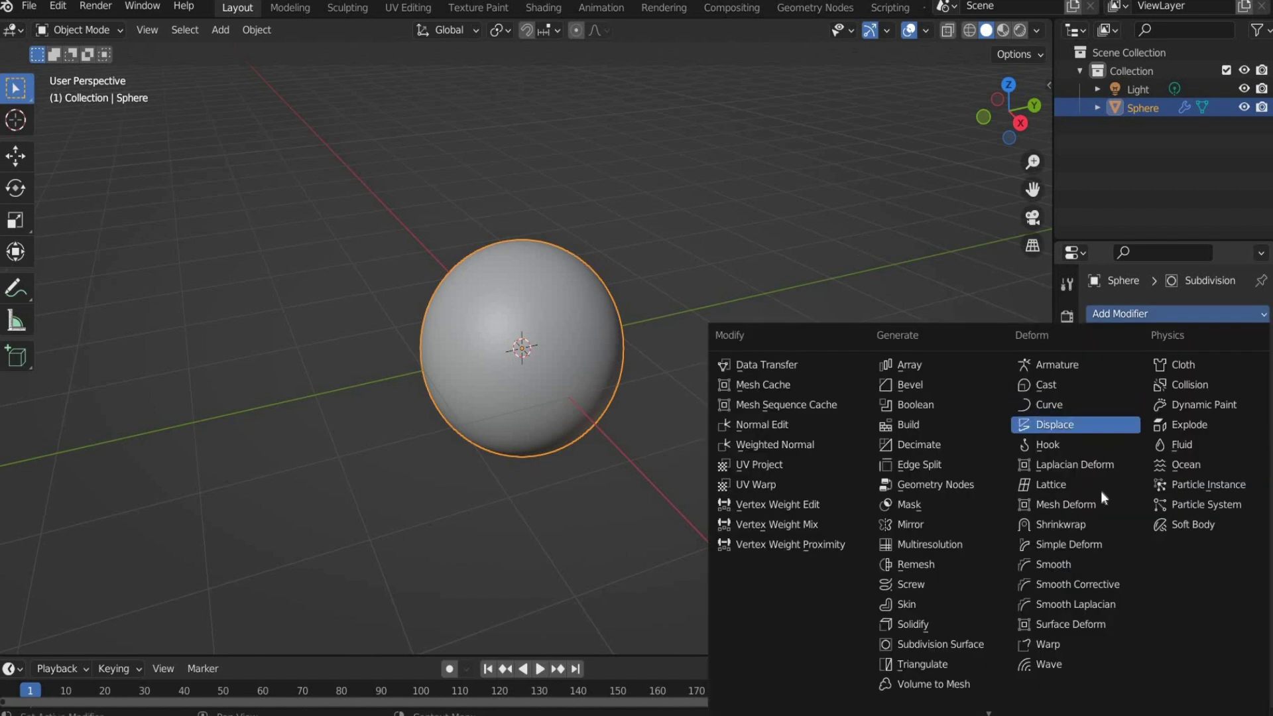
pyautogui.click(929, 517)
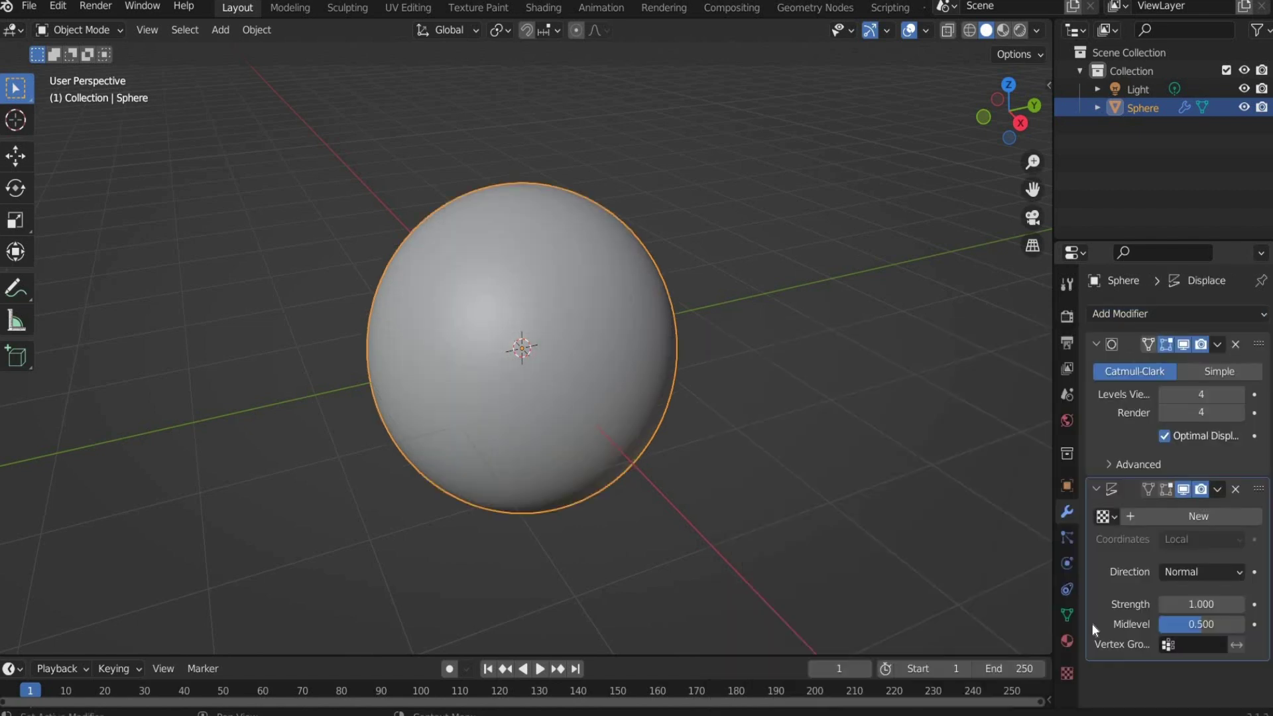
pyautogui.click(1067, 673)
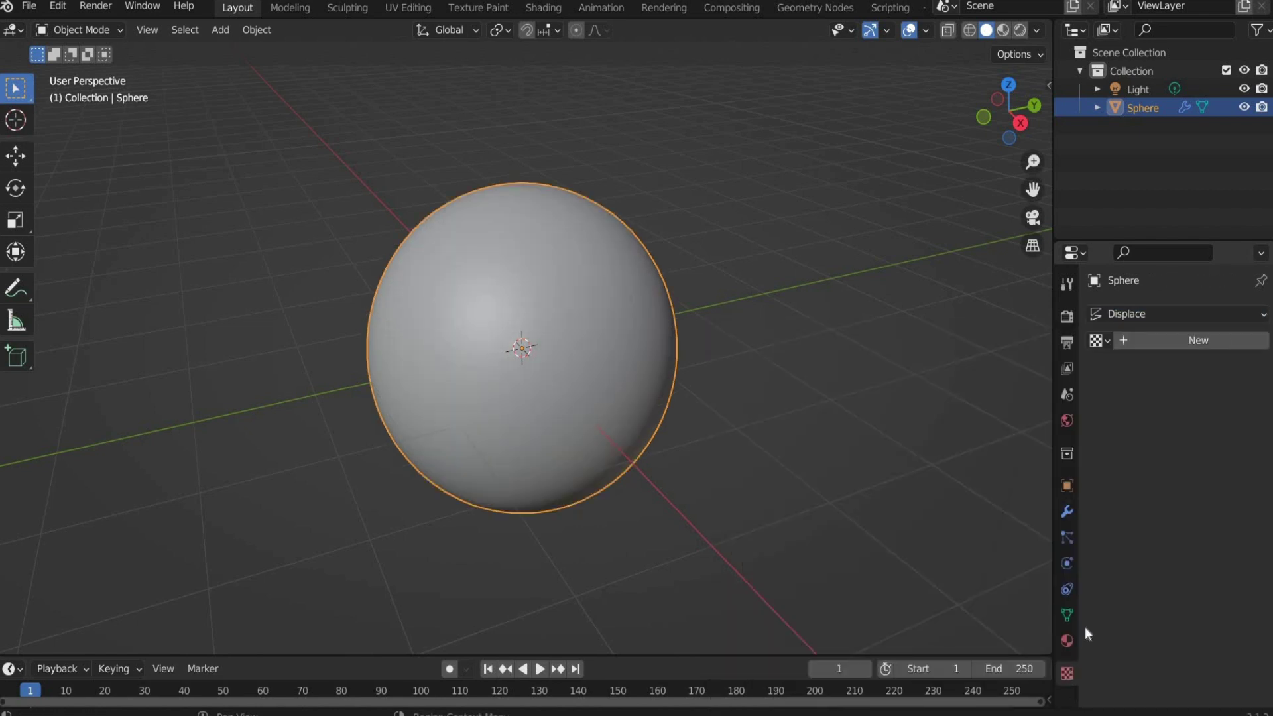
pyautogui.click(1176, 343)
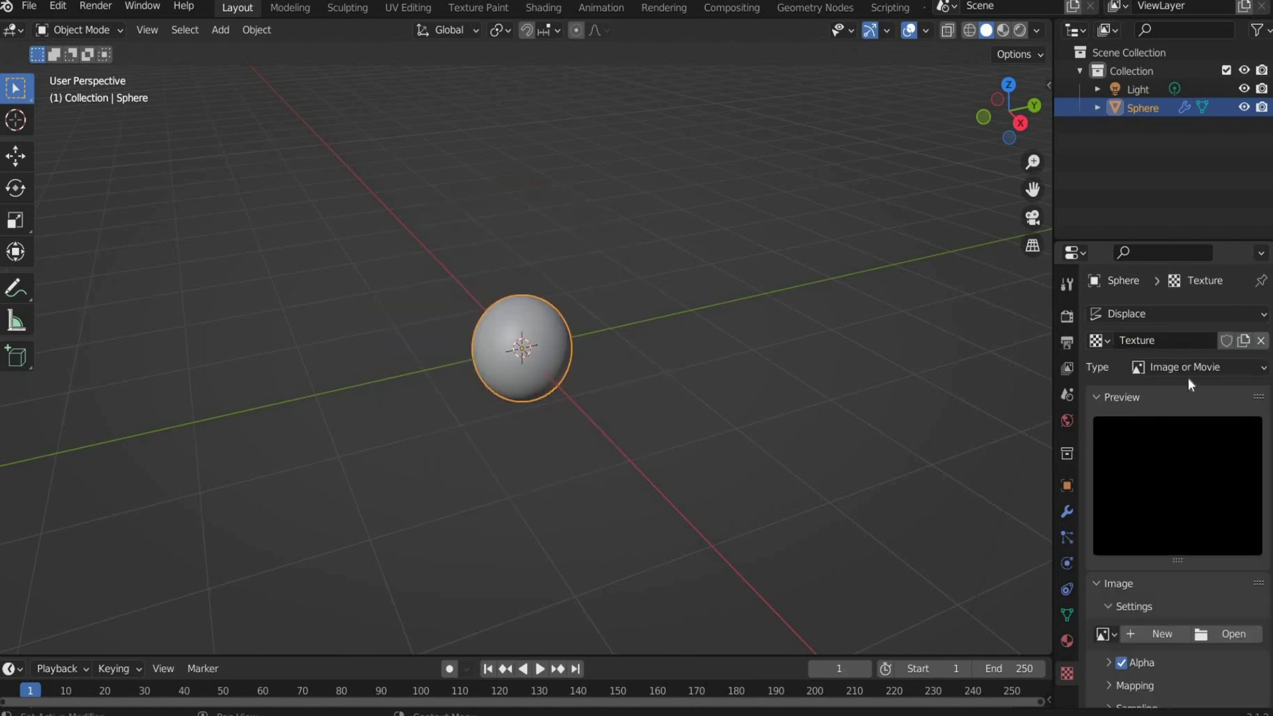
# Set the displacement texture's type to Stucci with an Original Perlin noise basis and a size of 0.35.
pyautogui.click(1184, 365)
pyautogui.click(1176, 563)
pyautogui.click(1176, 607)
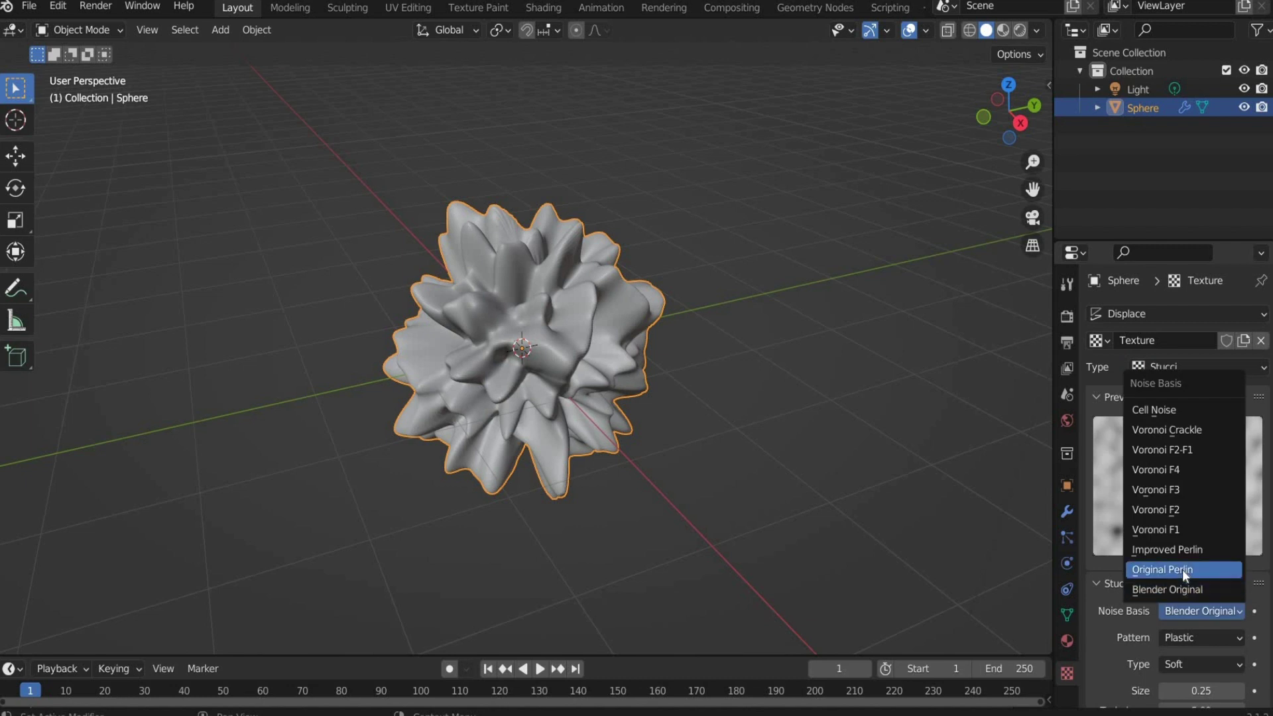
pyautogui.click(1182, 569)
pyautogui.scroll(-1, 1126, 659)
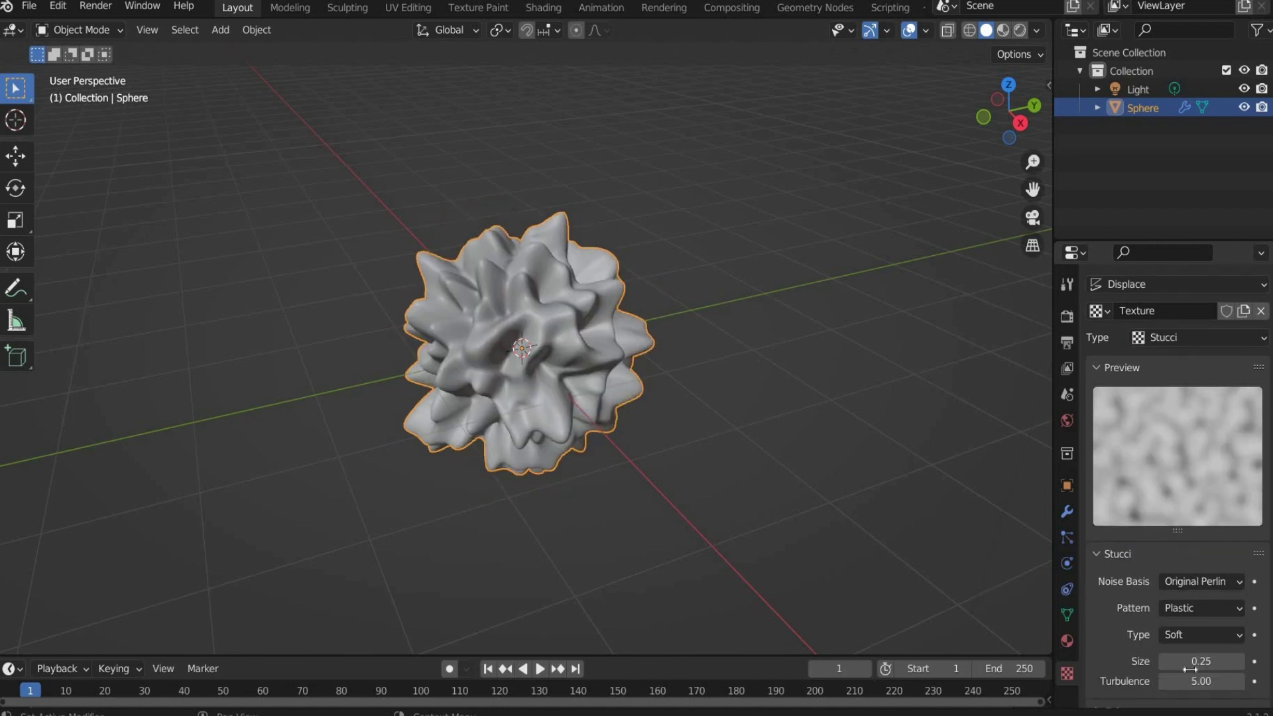
pyautogui.click(1194, 661)
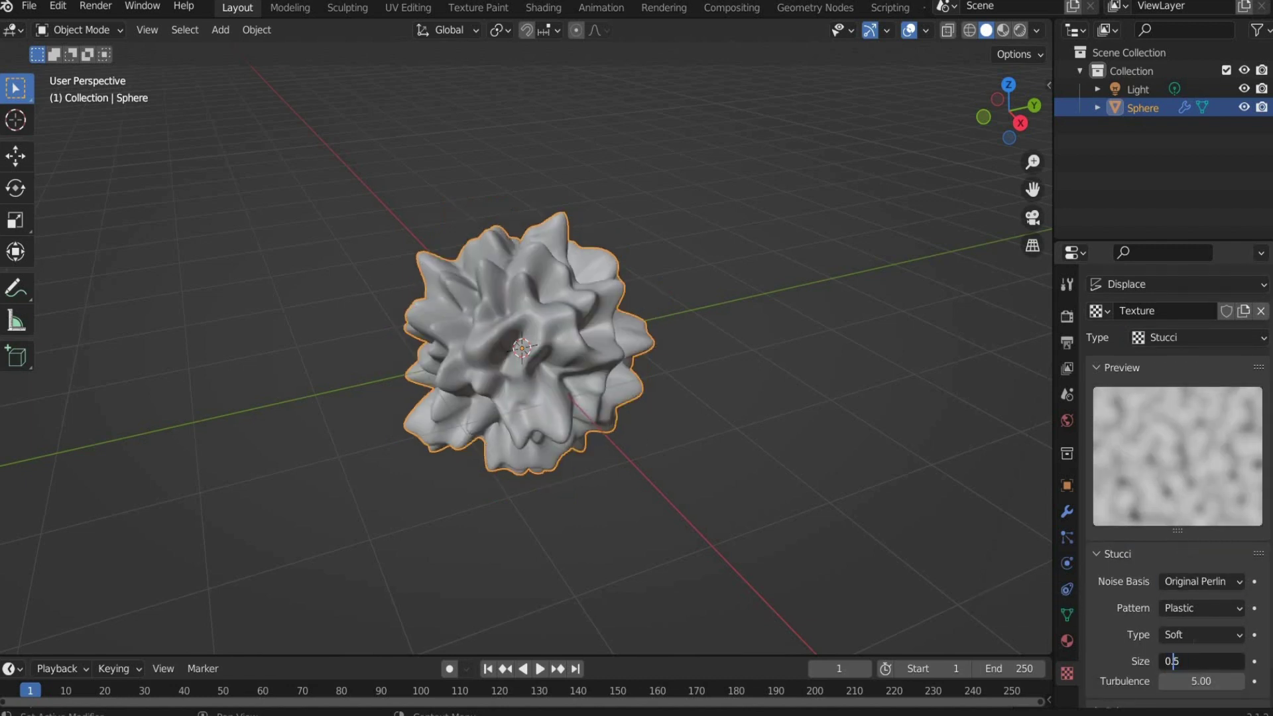
pyautogui.write('0.35')
pyautogui.press('Return')
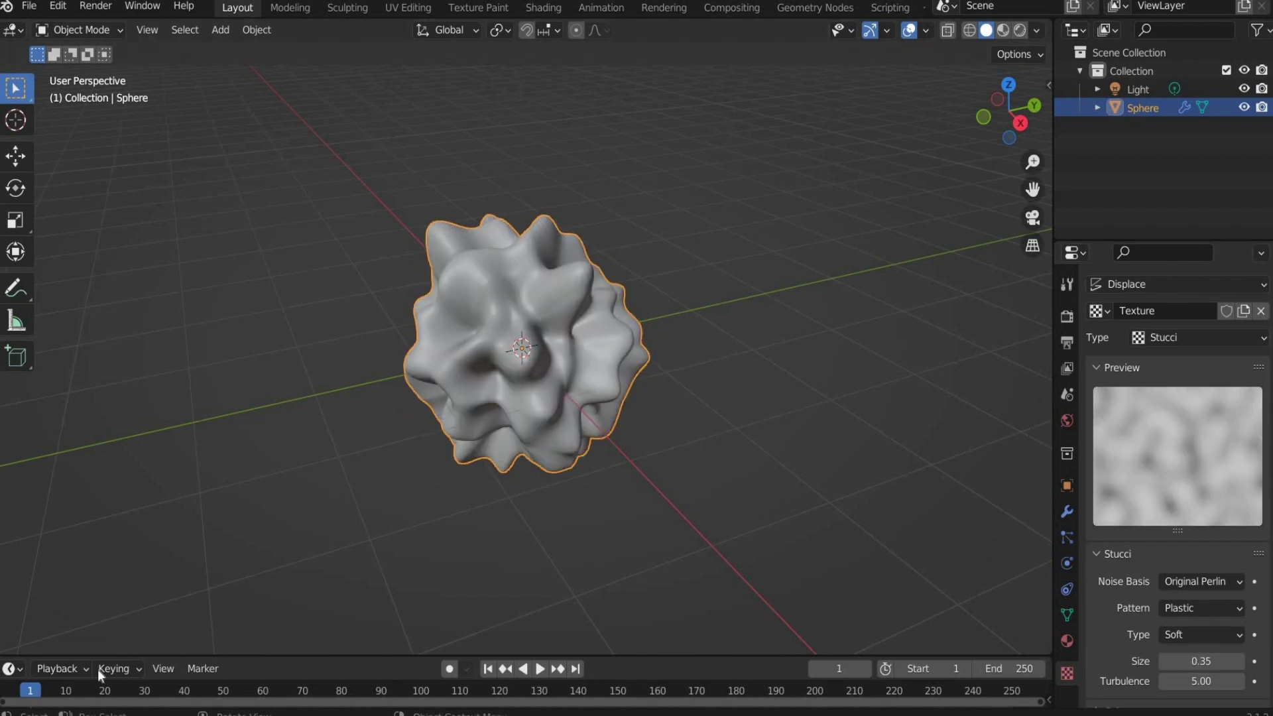
# Enlarge the timeline area and set the animation's end frame to 150.
pyautogui.moveTo(191, 650); pyautogui.dragTo(240, 563)
pyautogui.click(1032, 562)
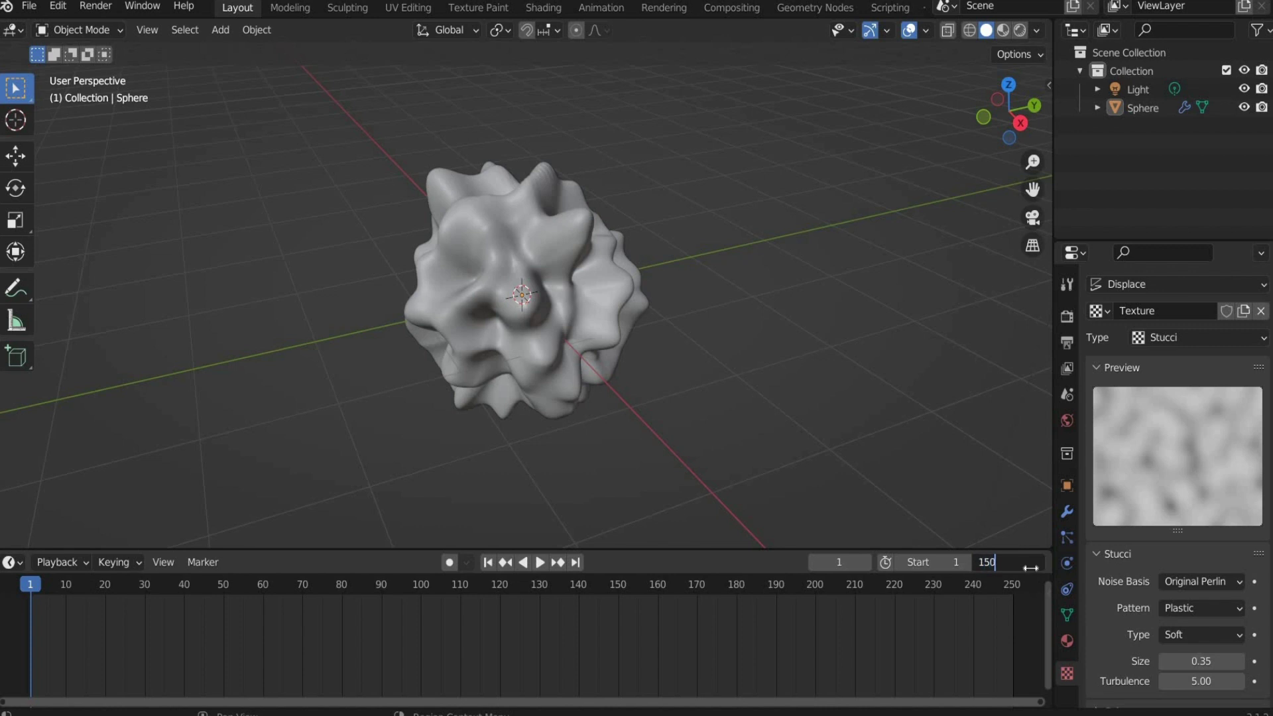
pyautogui.write('150')
pyautogui.press('Return')
pyautogui.click(960, 562)
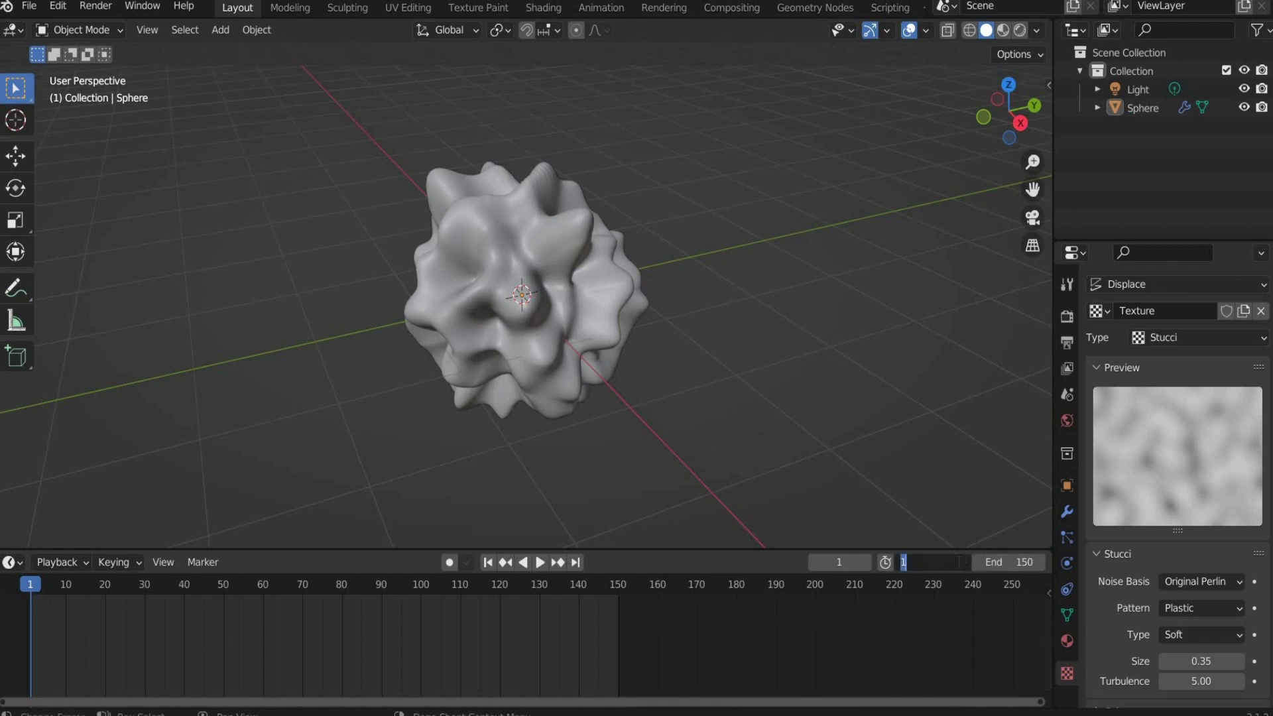
pyautogui.press('Return')
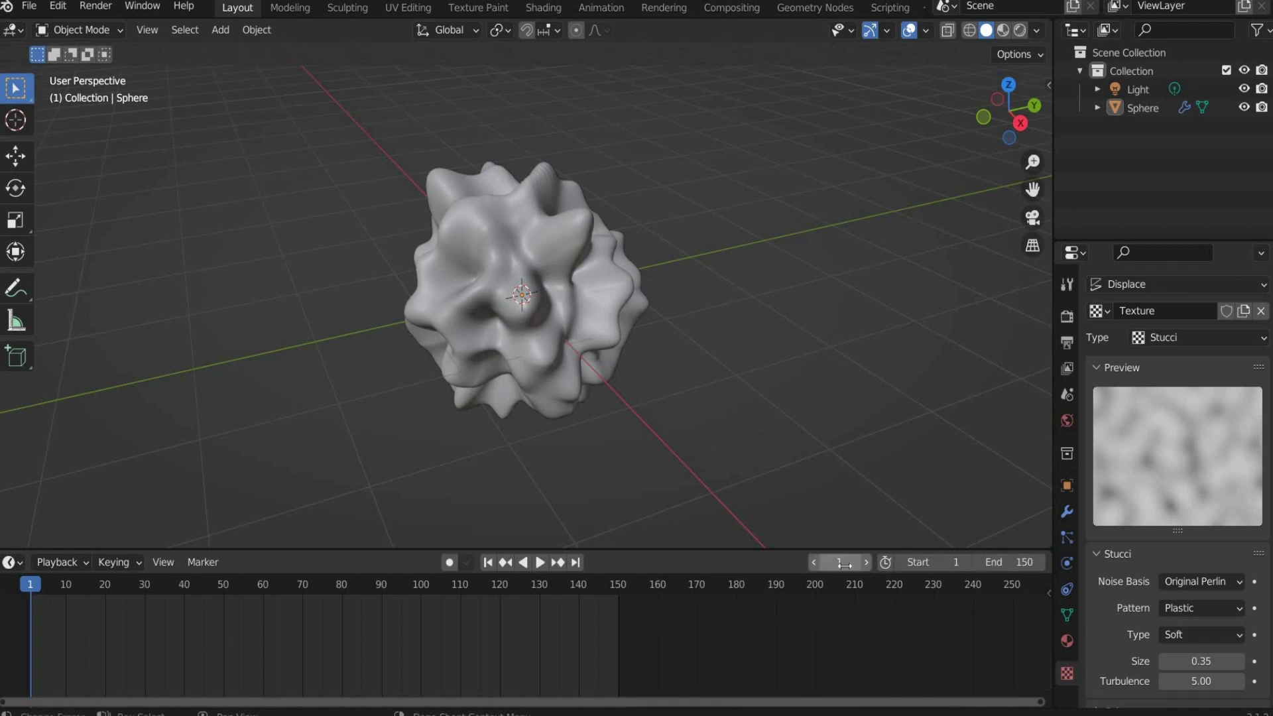
# Set the current frame to 0 and keyframe the Stucci texture's Turbulence there.
pyautogui.click(846, 567)
pyautogui.press('Return')
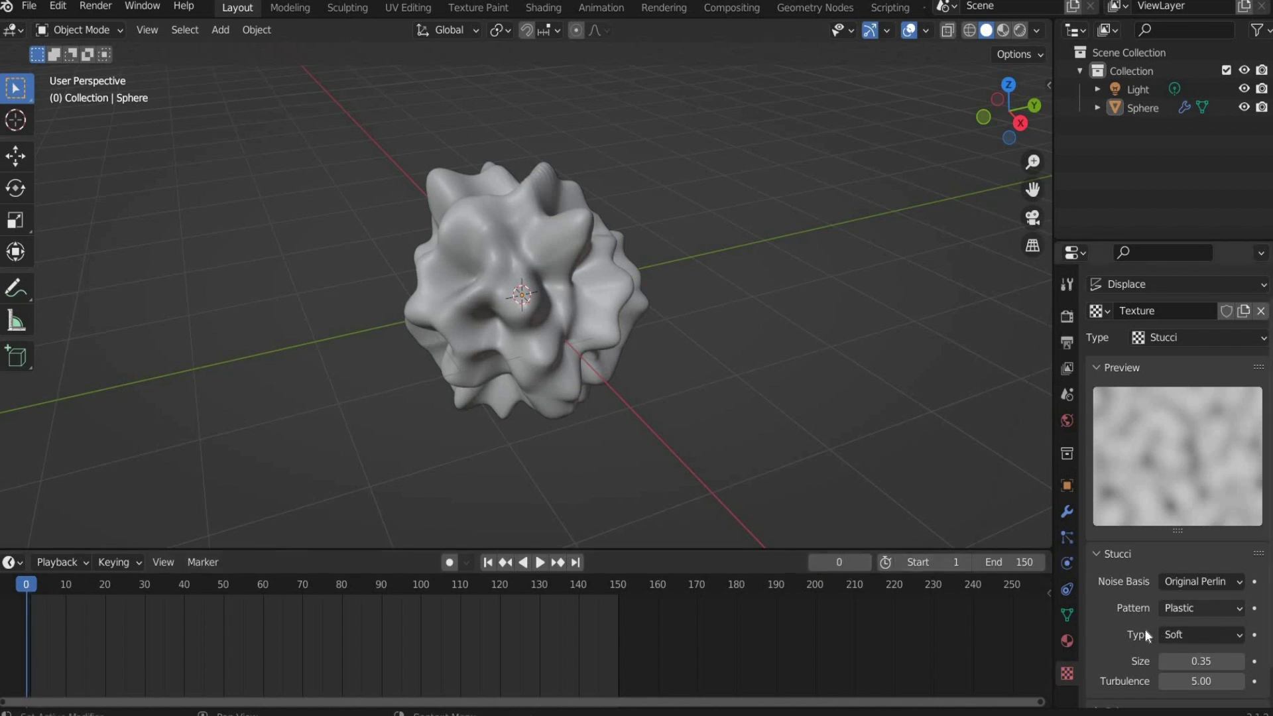
pyautogui.scroll(-1, 1185, 620)
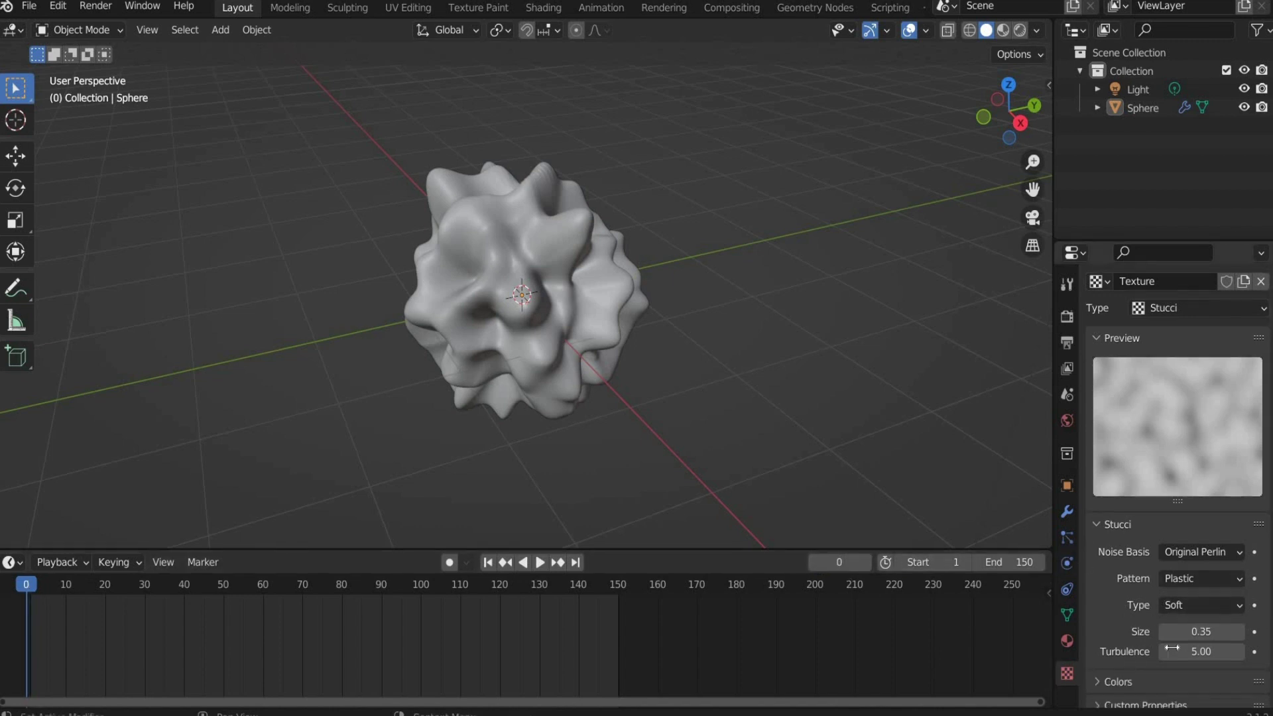
pyautogui.click(1254, 652)
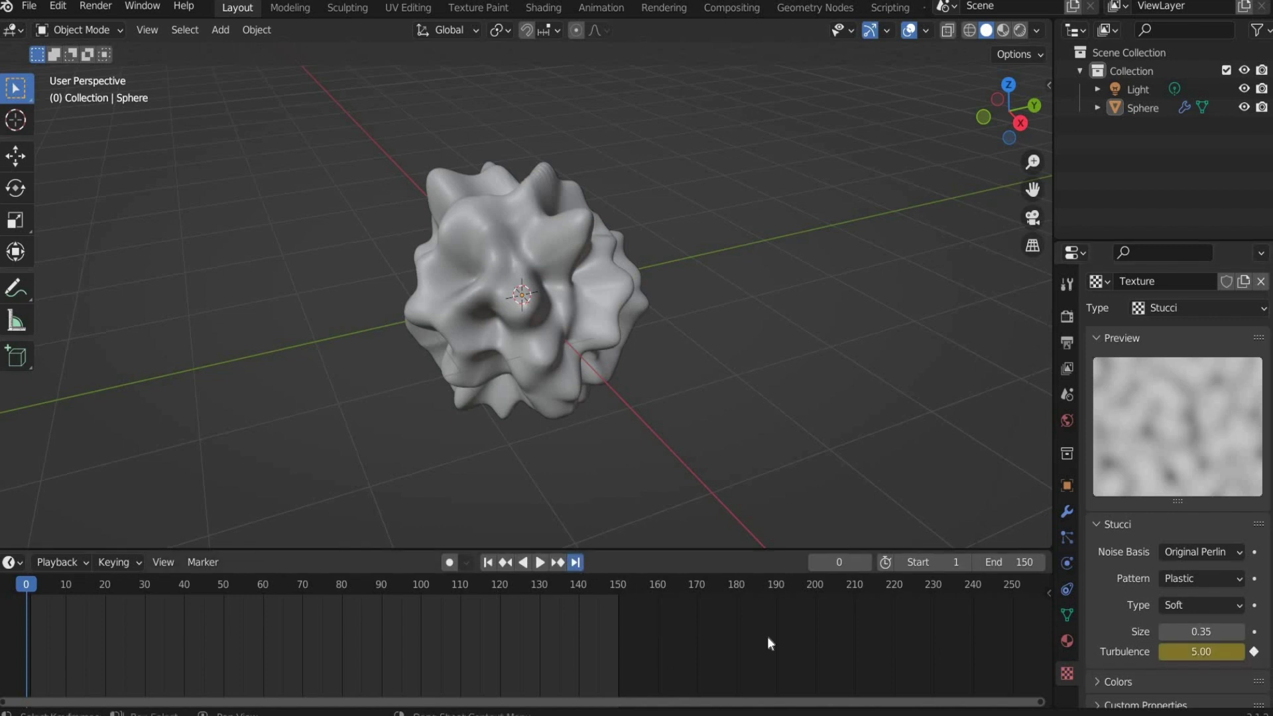
# At frame 150, set the texture's Turbulence to 150 and keyframe it.
pyautogui.hotkey('shift', 'Right')
pyautogui.click(1201, 652)
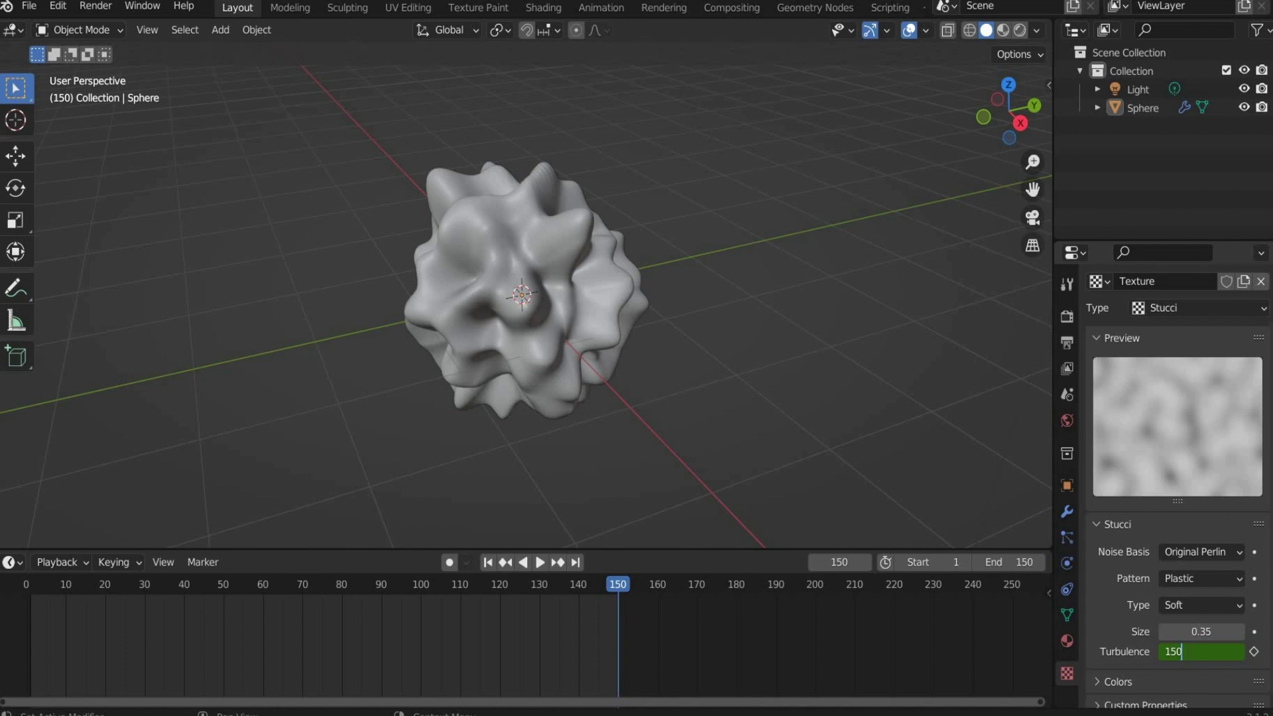
pyautogui.write('150')
pyautogui.press('Return')
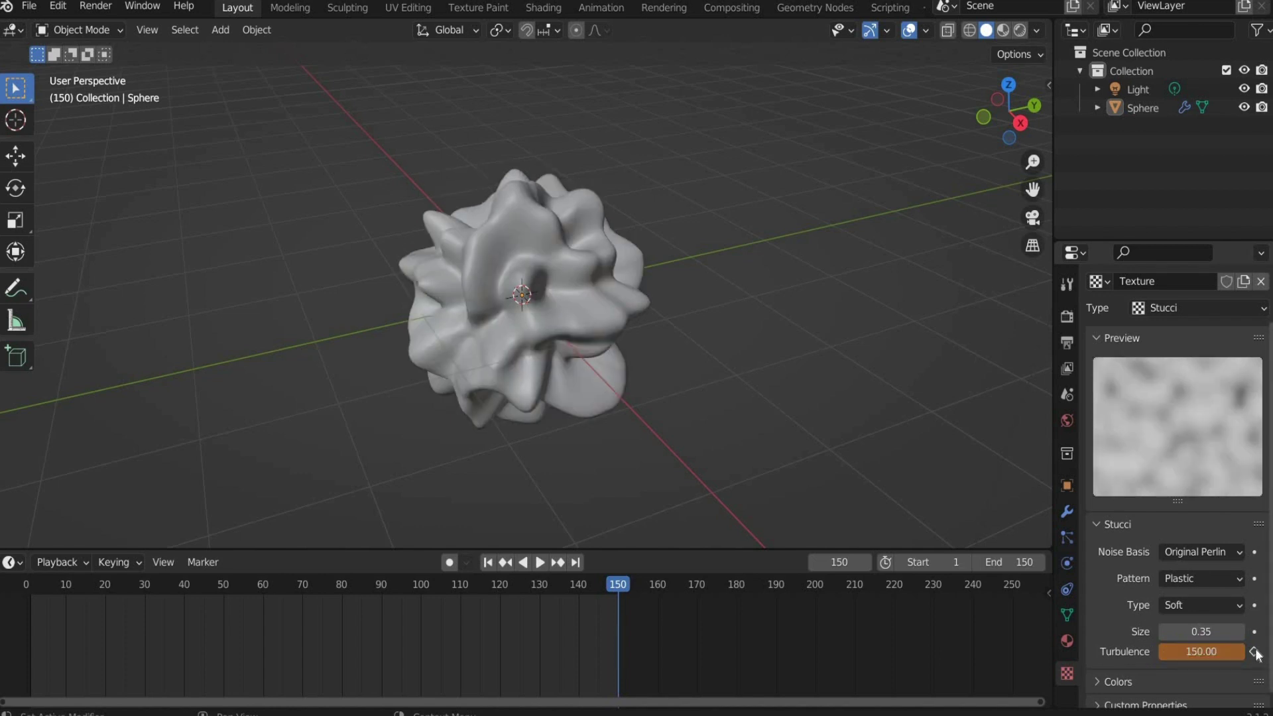
pyautogui.click(1254, 652)
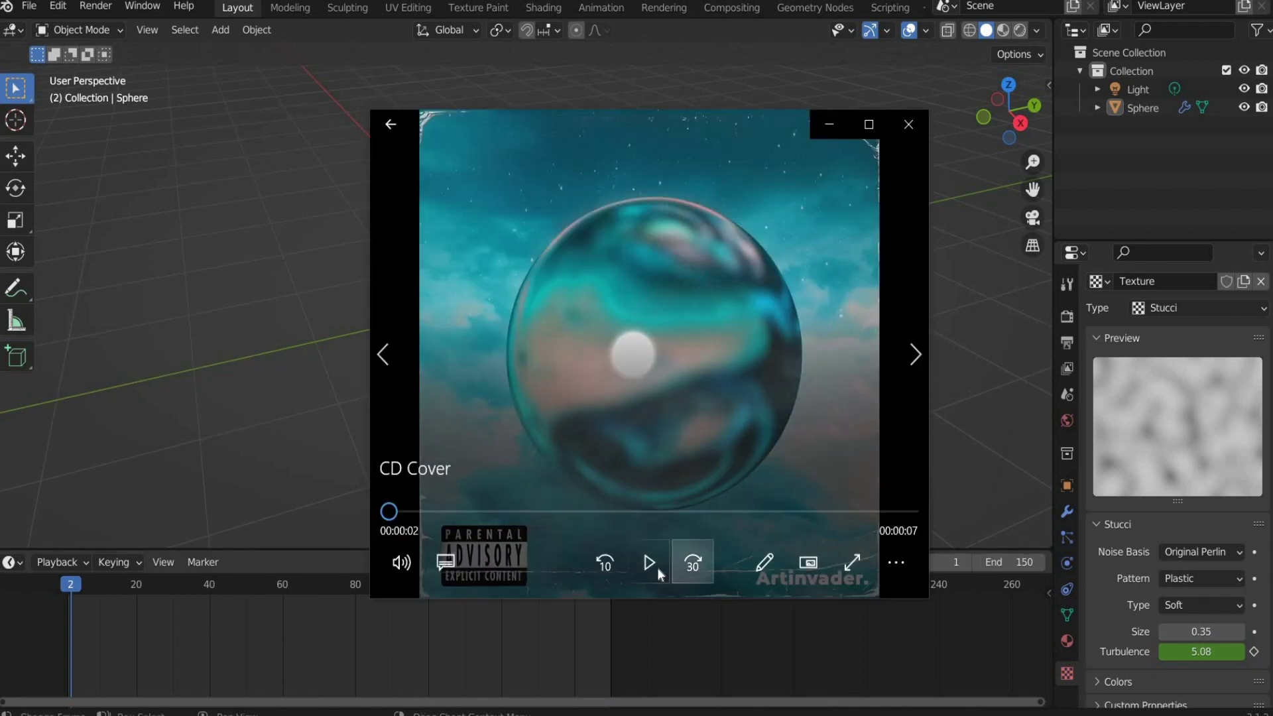
# Play the reference CD Cover animation and rewind it to the start.
pyautogui.click(658, 567)
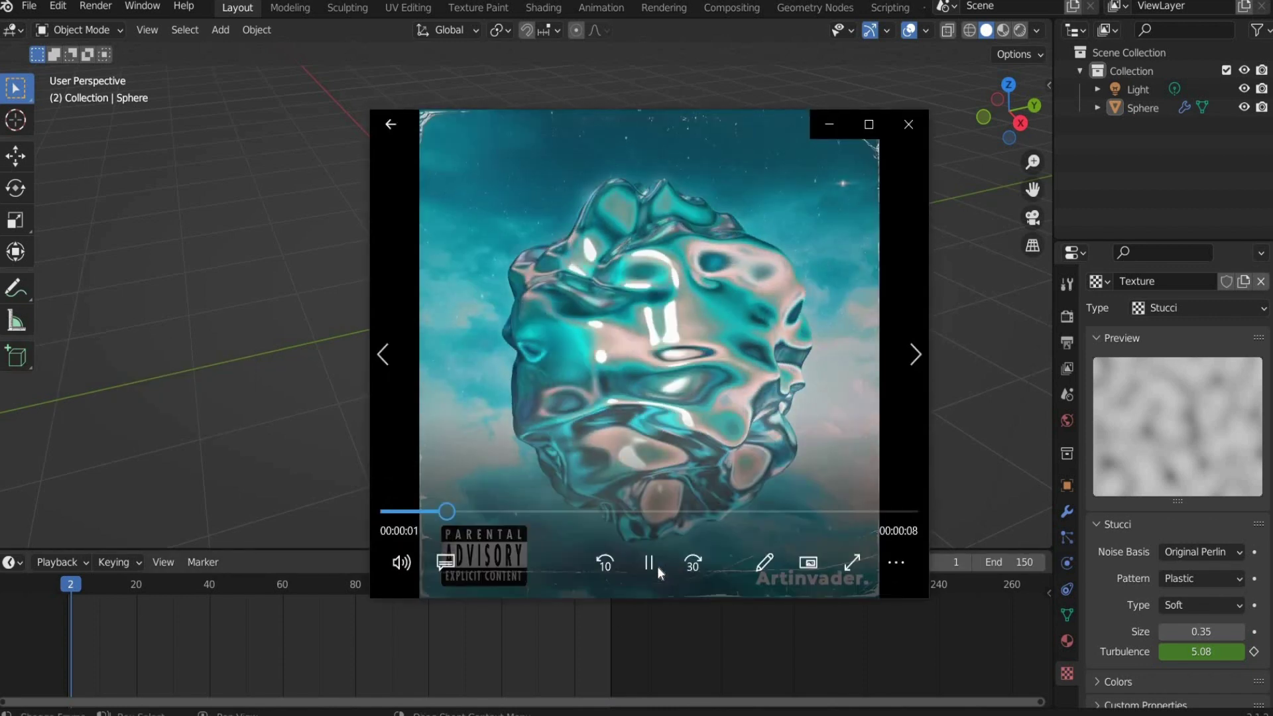
pyautogui.click(390, 512)
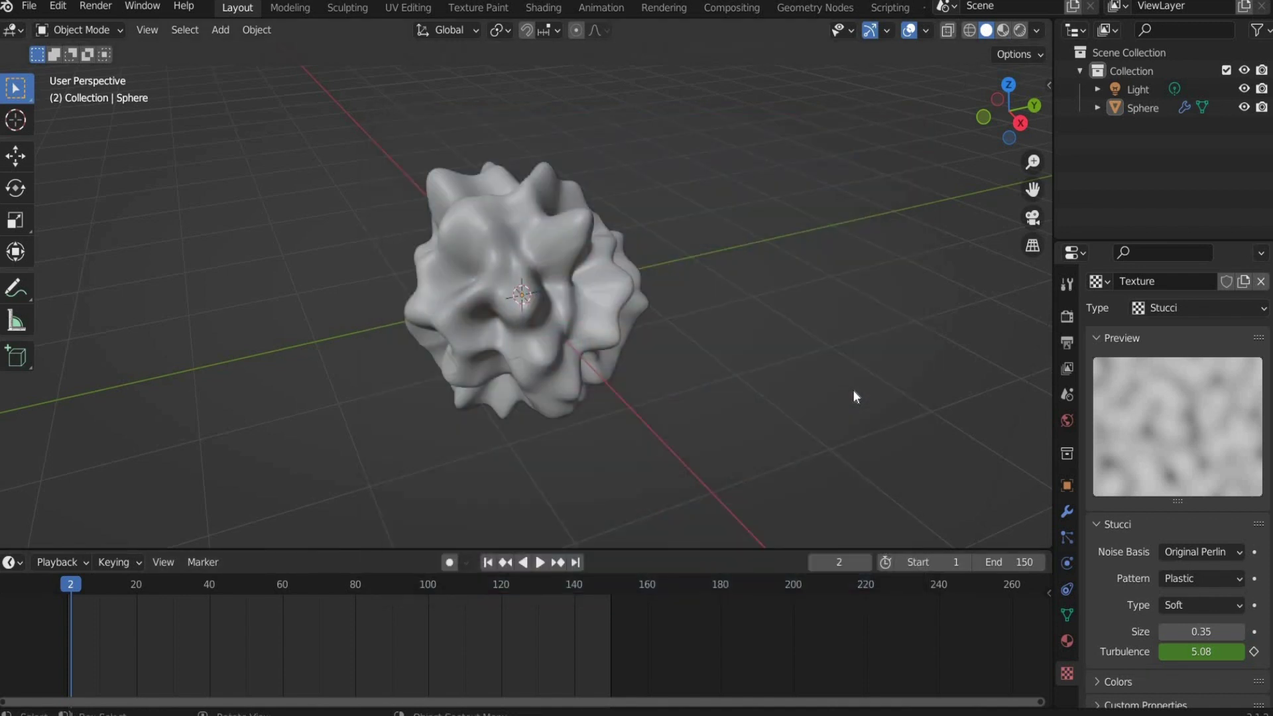
# At frame 0, set the sphere's Displace modifier Strength to 0 and keyframe it.
pyautogui.click(1067, 511)
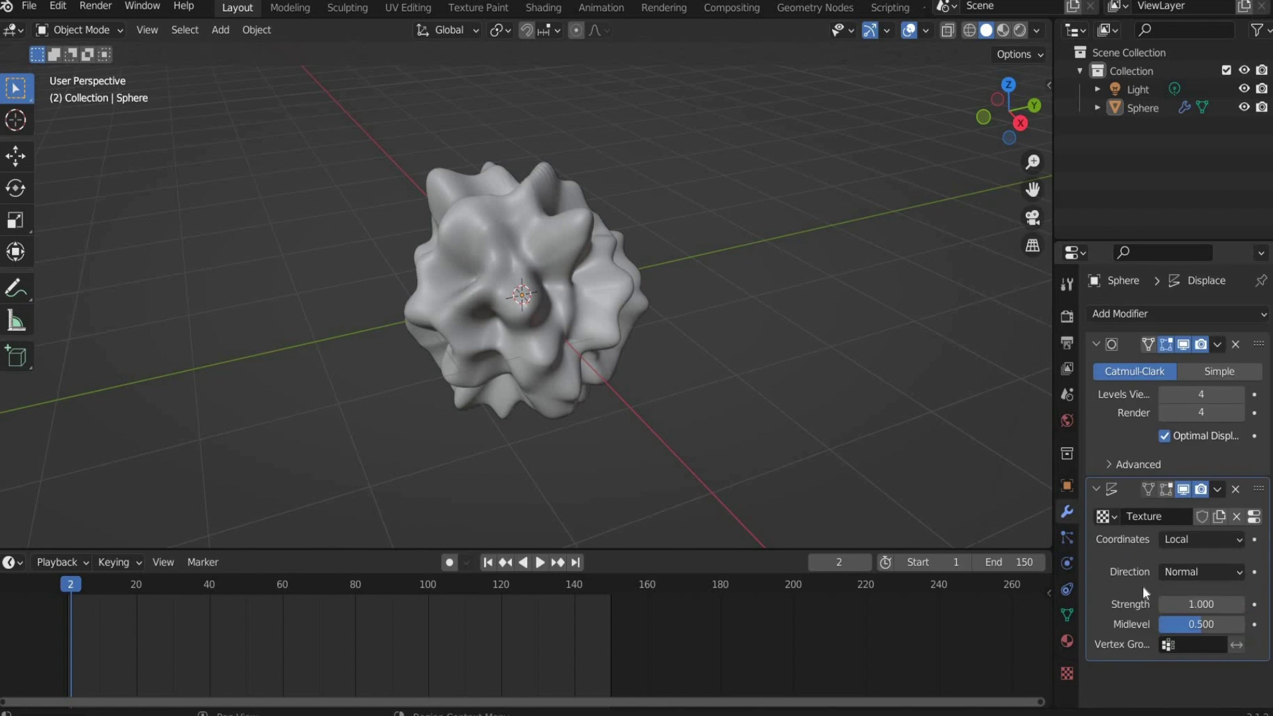
pyautogui.doubleClick(840, 556)
pyautogui.write('0')
pyautogui.press('Return')
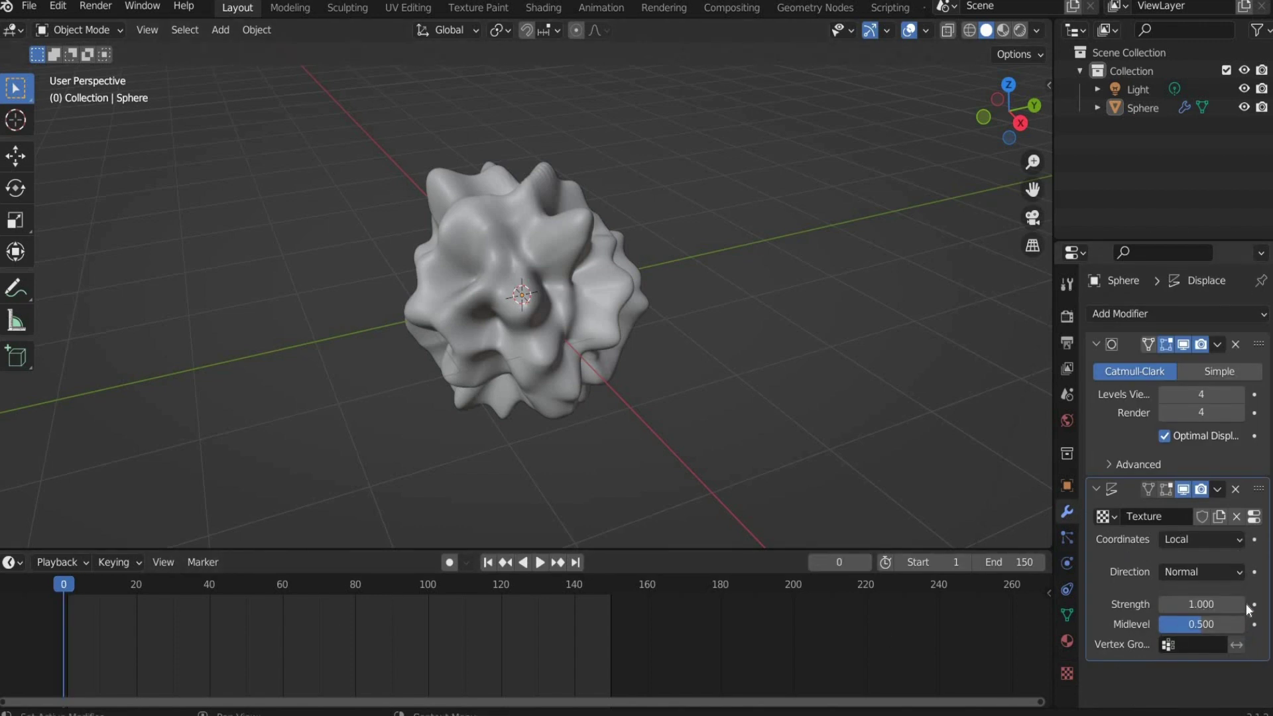
pyautogui.click(1211, 605)
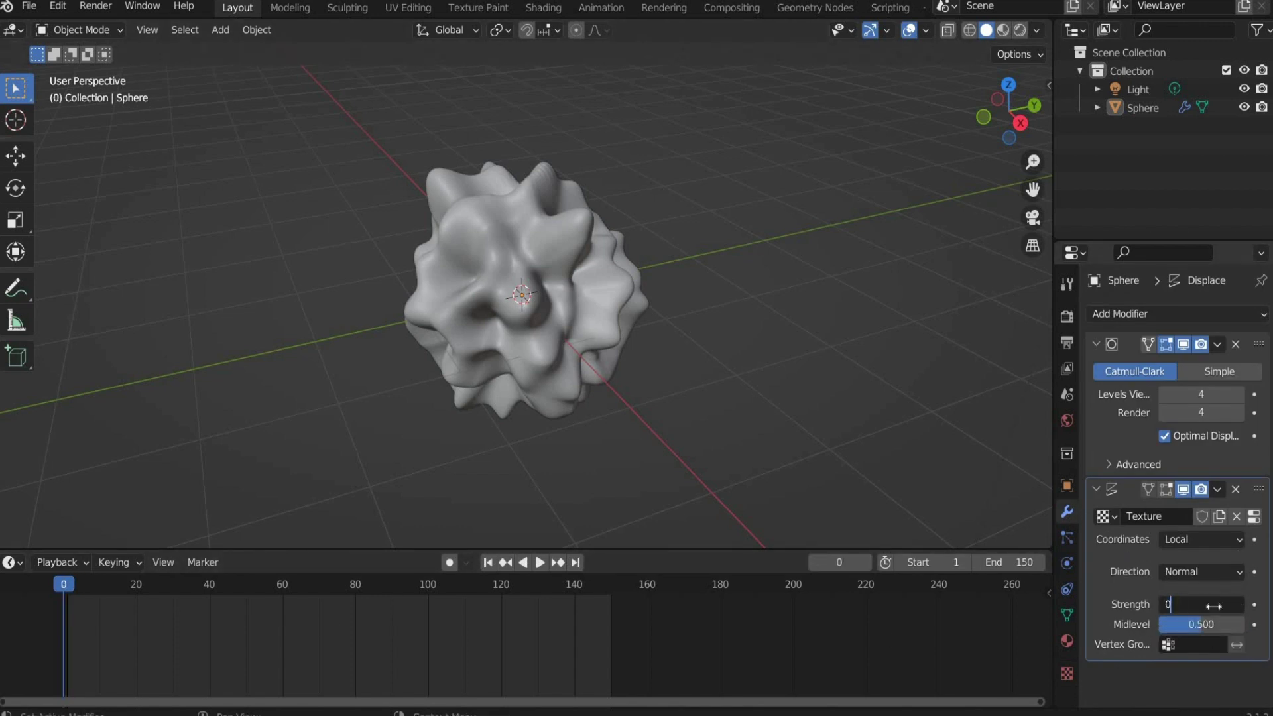
pyautogui.write('0')
pyautogui.press('Return')
pyautogui.click(1254, 604)
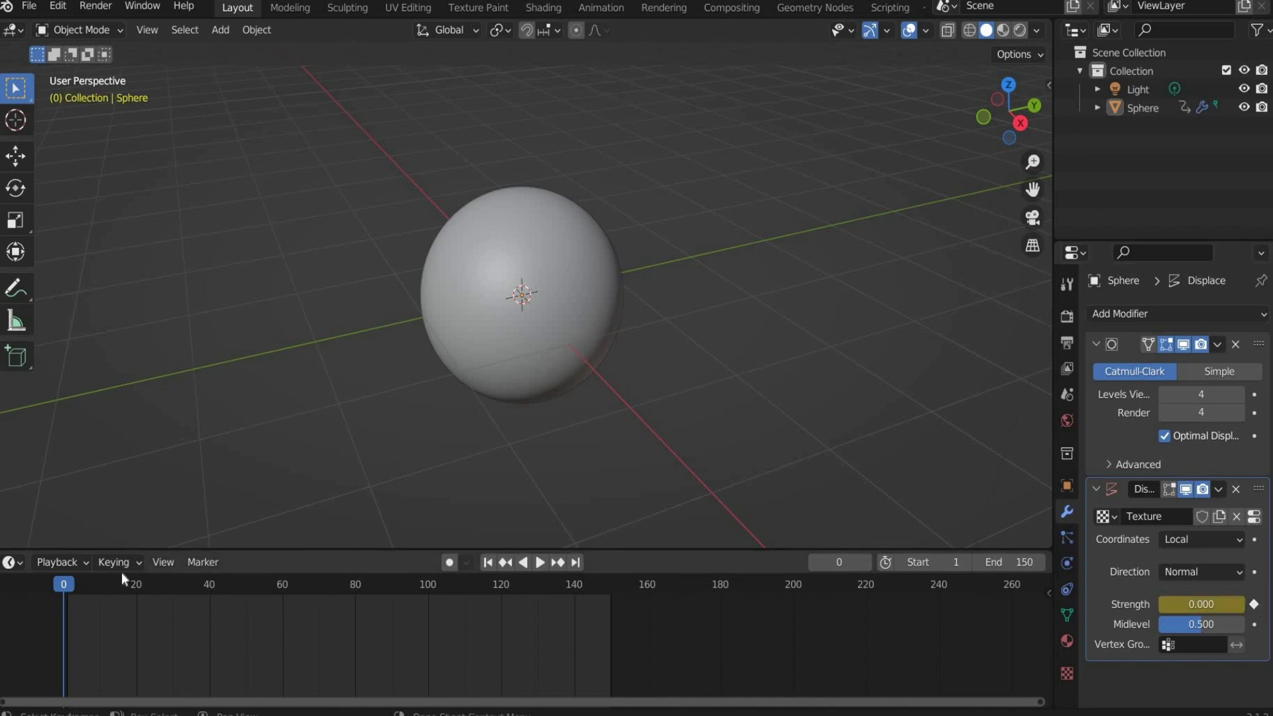
# At frame 150, keyframe the Displace modifier's Strength at 1, and play back the animation.
pyautogui.moveTo(87, 585); pyautogui.dragTo(610, 584)
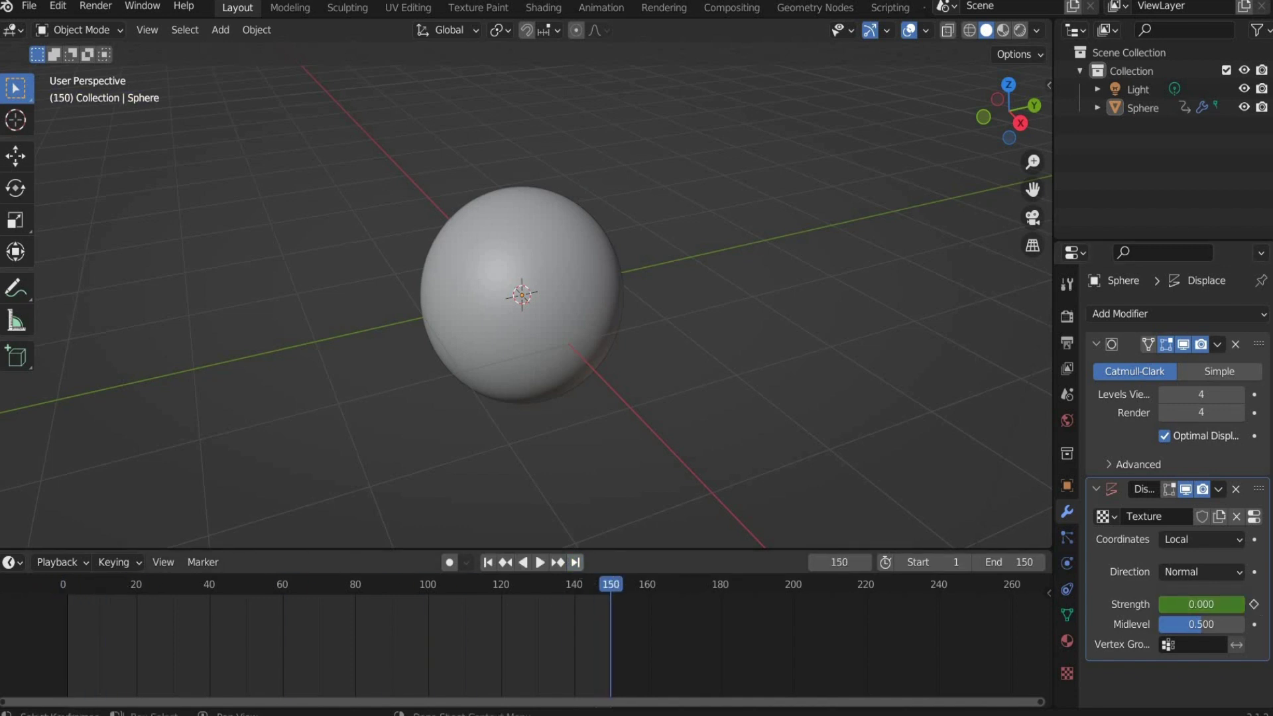
pyautogui.click(1201, 604)
pyautogui.write('1')
pyautogui.press('Return')
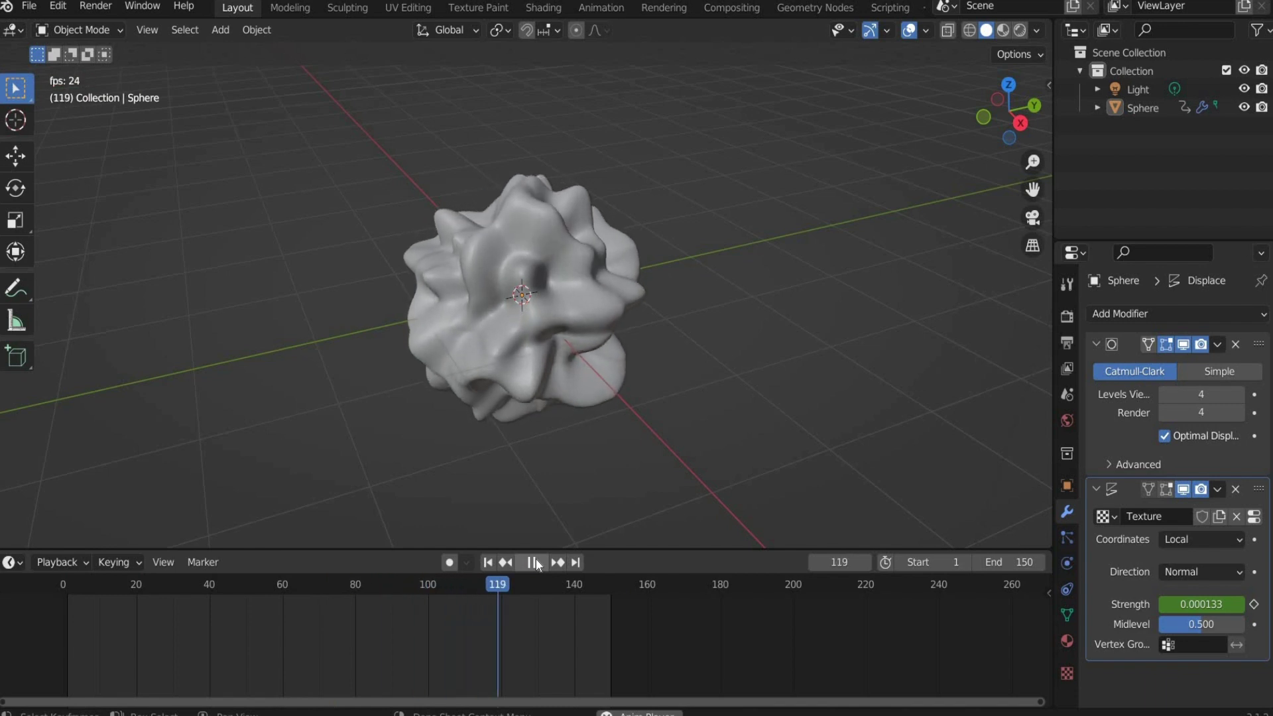
pyautogui.click(537, 563)
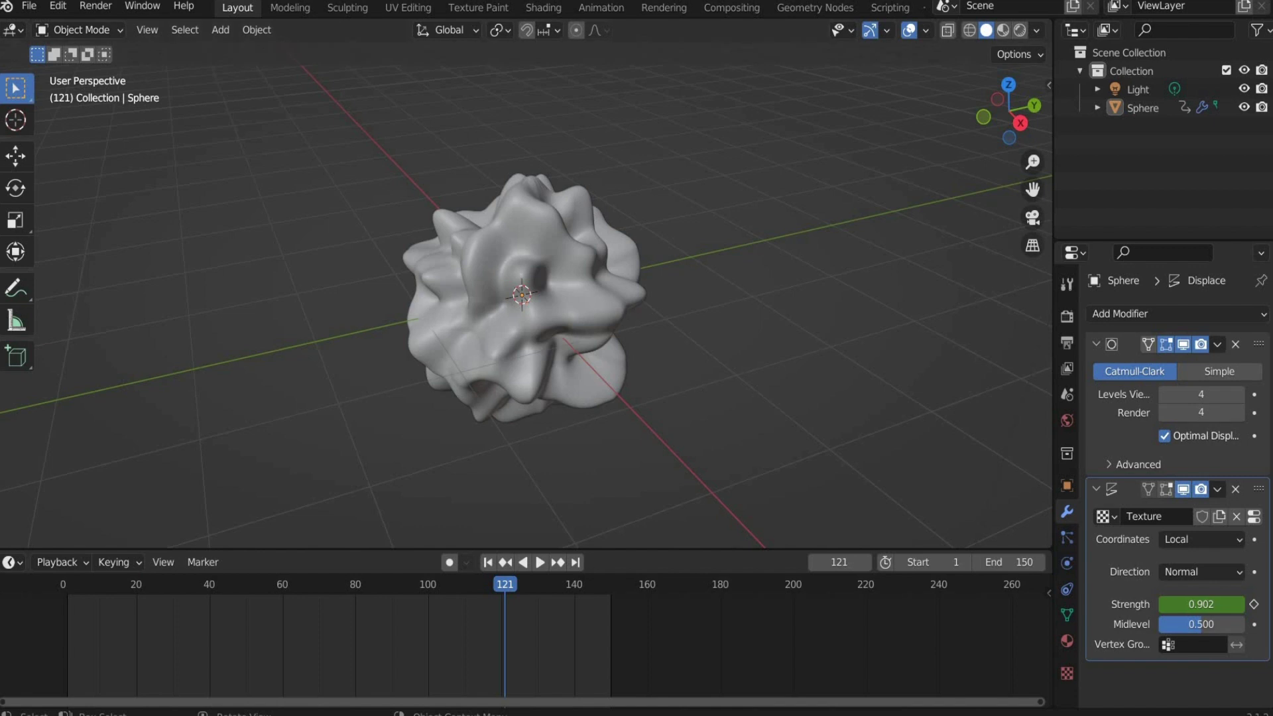
pyautogui.press('Down')
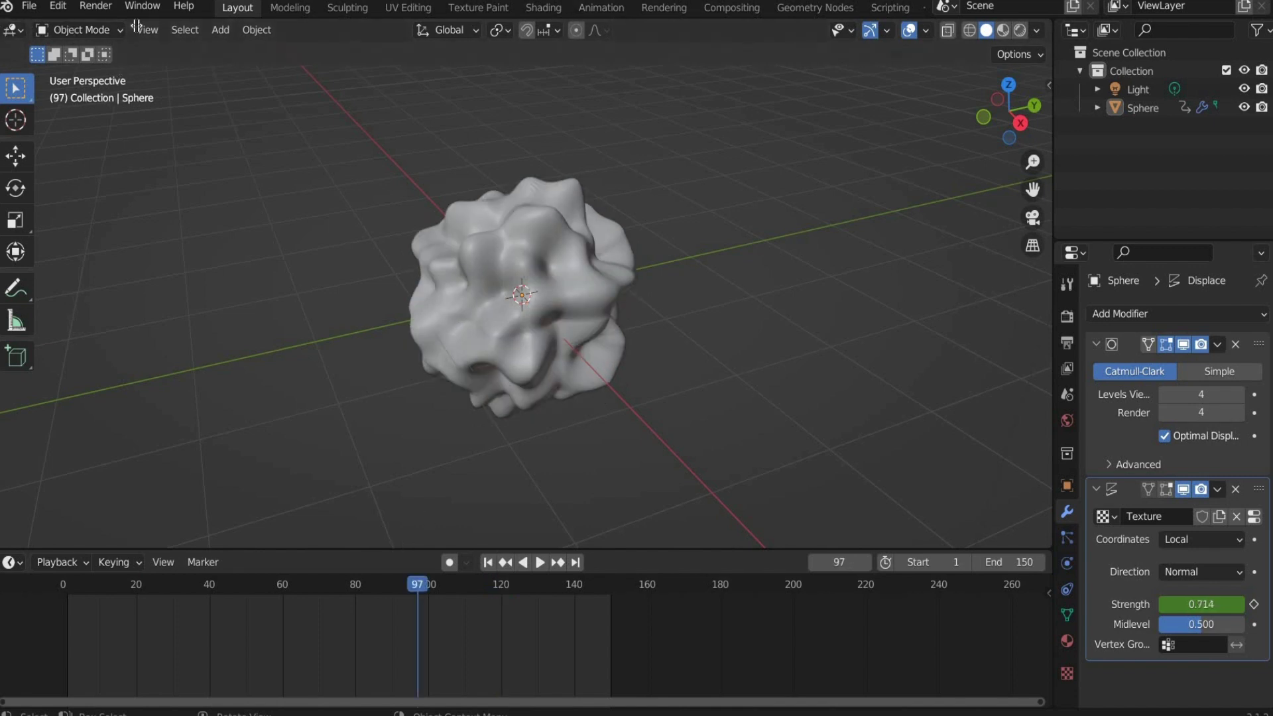
# Split the viewport, make the new area a Shader Editor without its sidebar, and show the 3D view in Rendered shading.
pyautogui.moveTo(136, 25); pyautogui.dragTo(575, 27)
pyautogui.click(576, 26)
pyautogui.click(650, 216)
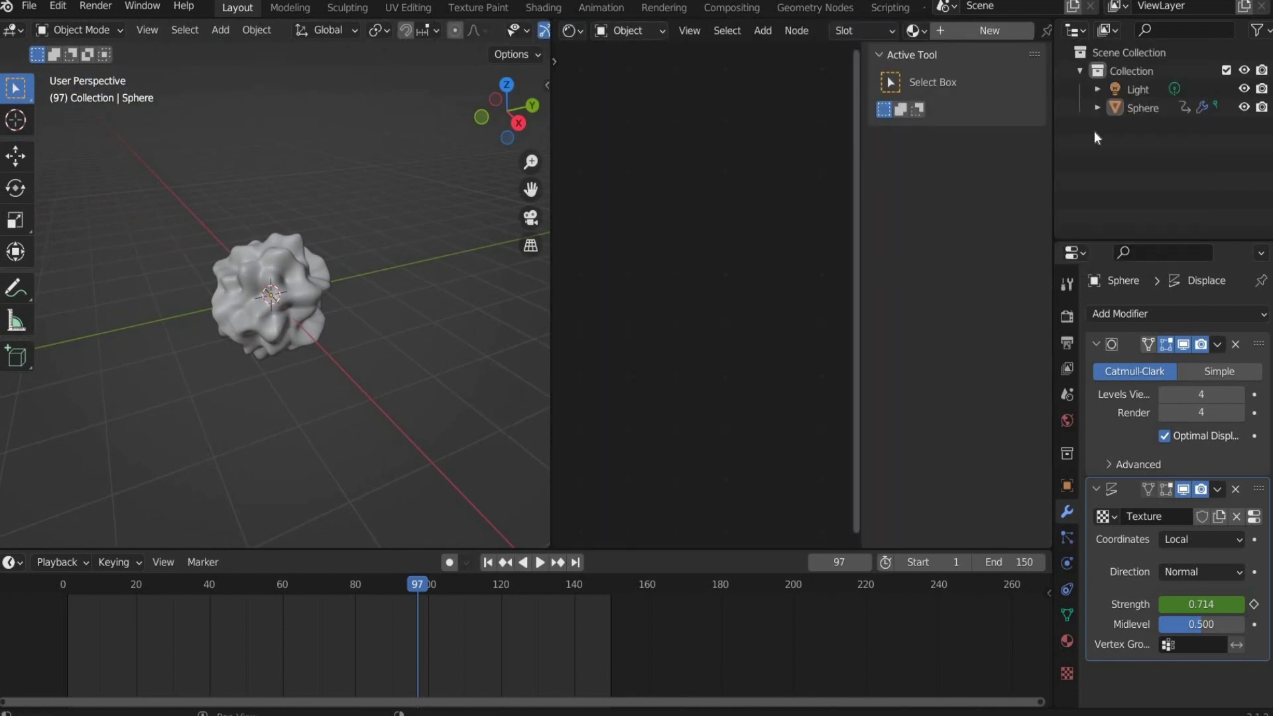
pyautogui.press('n')
pyautogui.moveTo(552, 284); pyautogui.dragTo(778, 212)
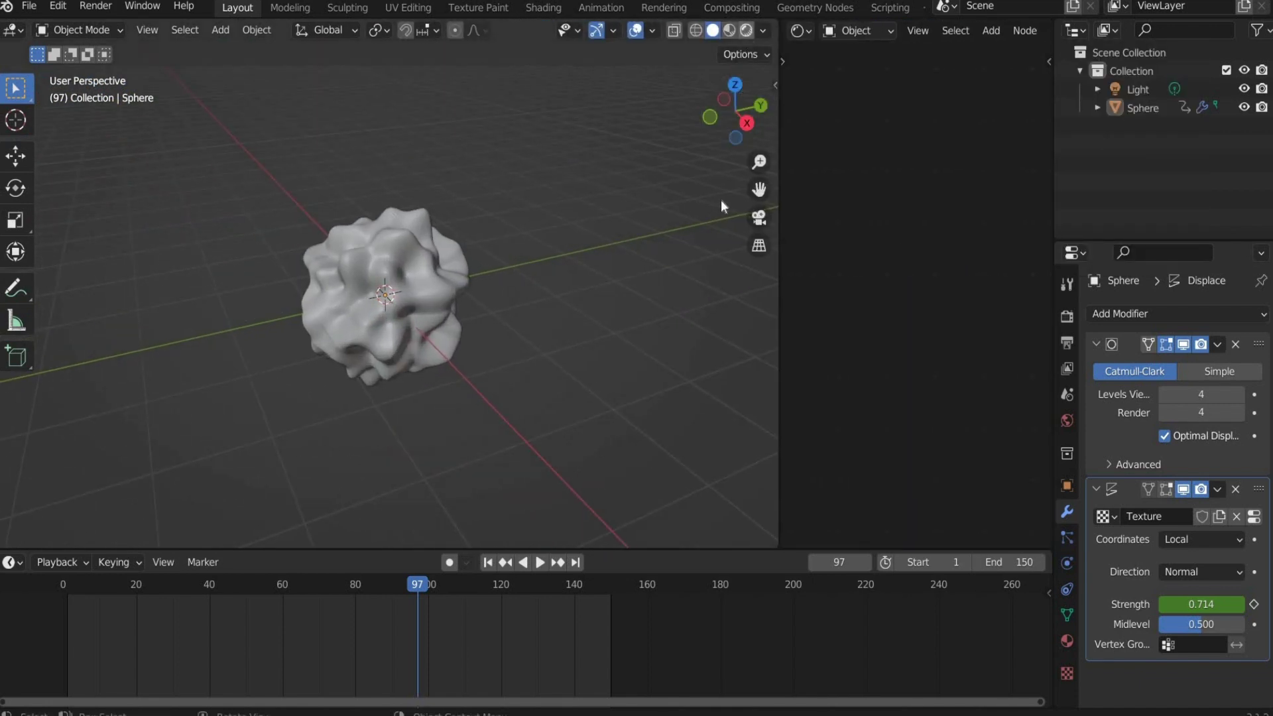
pyautogui.click(746, 30)
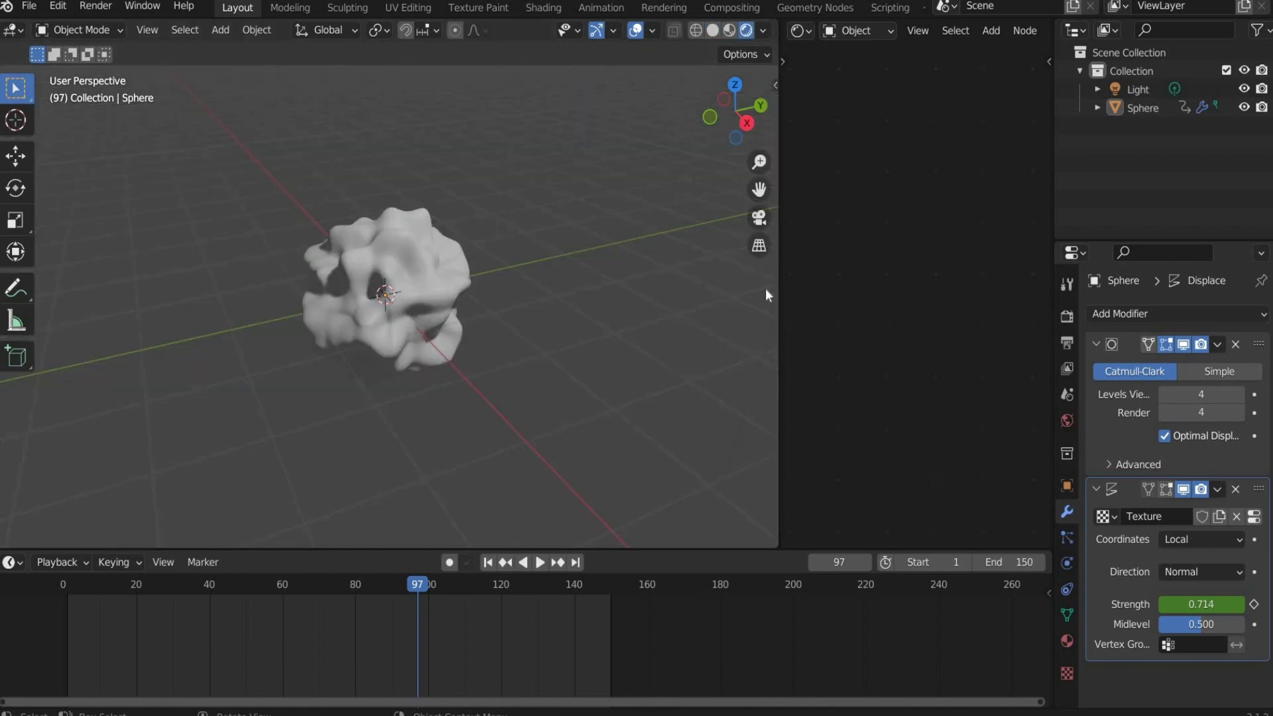
pyautogui.moveTo(666, 299); pyautogui.dragTo(628, 299)
# Create a new material for the sphere with Metallic 1.0 and Roughness 0.2.
pyautogui.click(1016, 32)
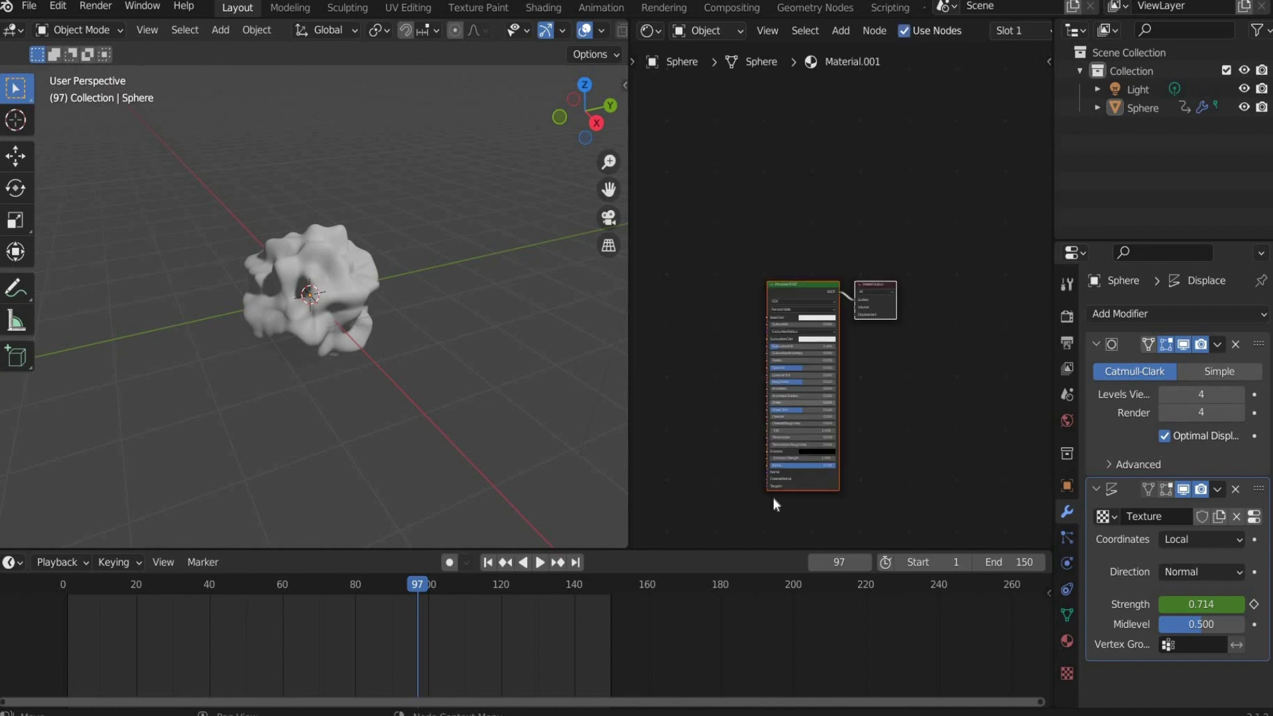
pyautogui.press('Home')
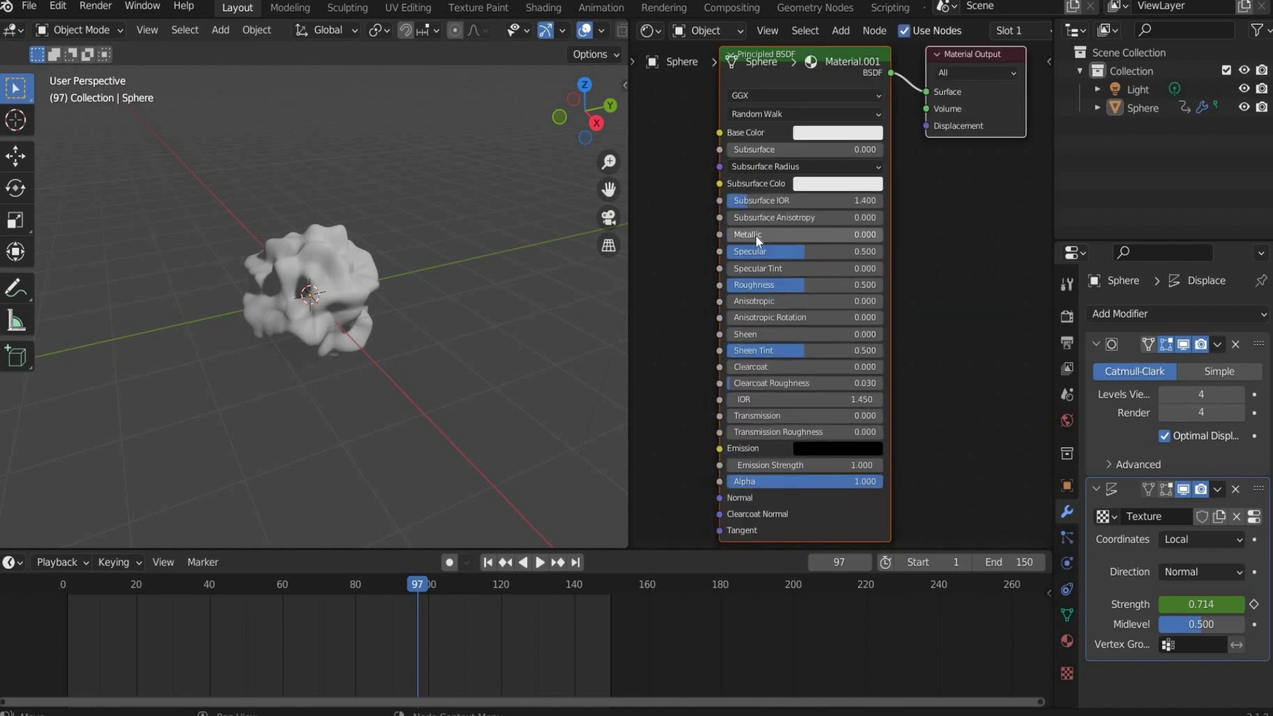
pyautogui.moveTo(743, 234); pyautogui.dragTo(881, 234)
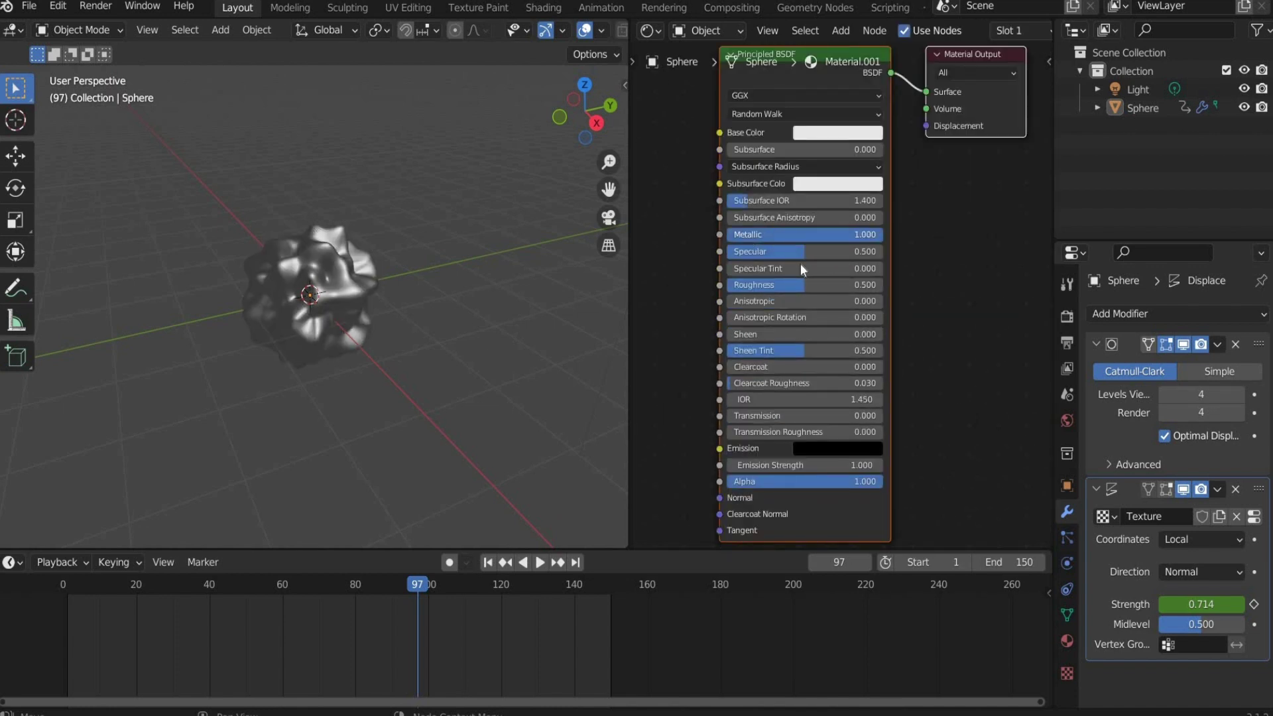
pyautogui.doubleClick(843, 285)
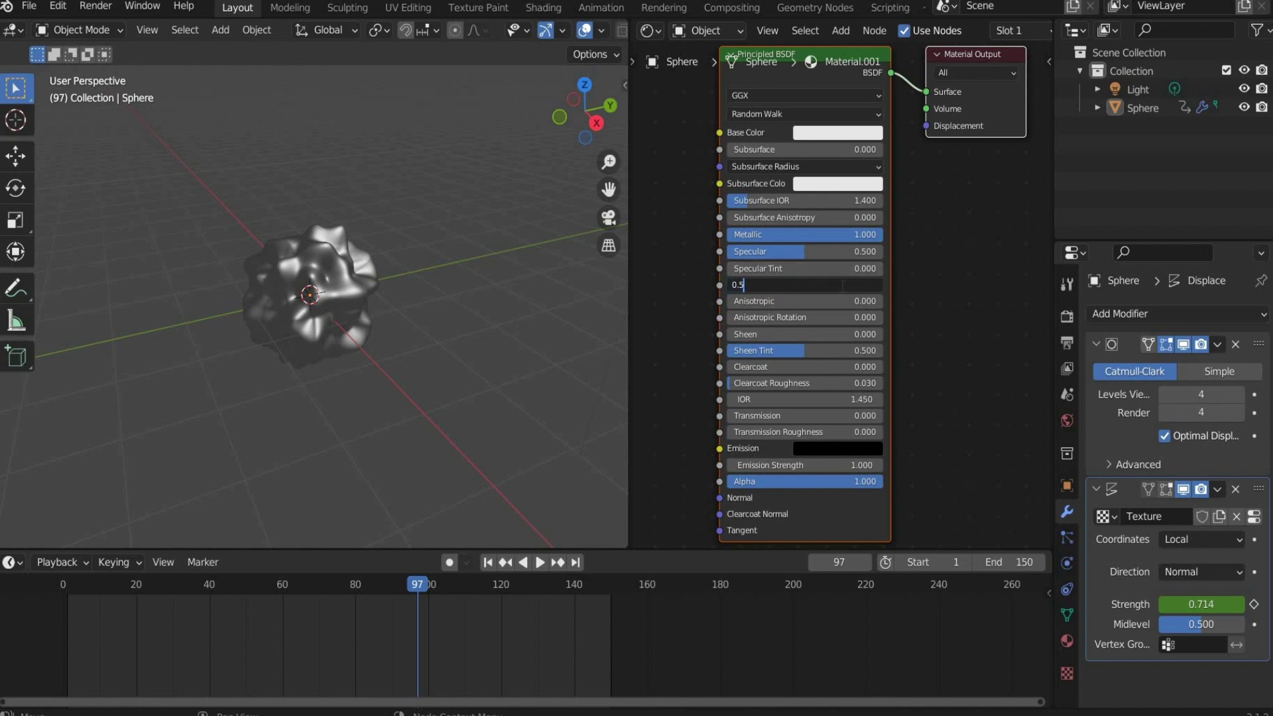
pyautogui.write('.2')
pyautogui.press('Return')
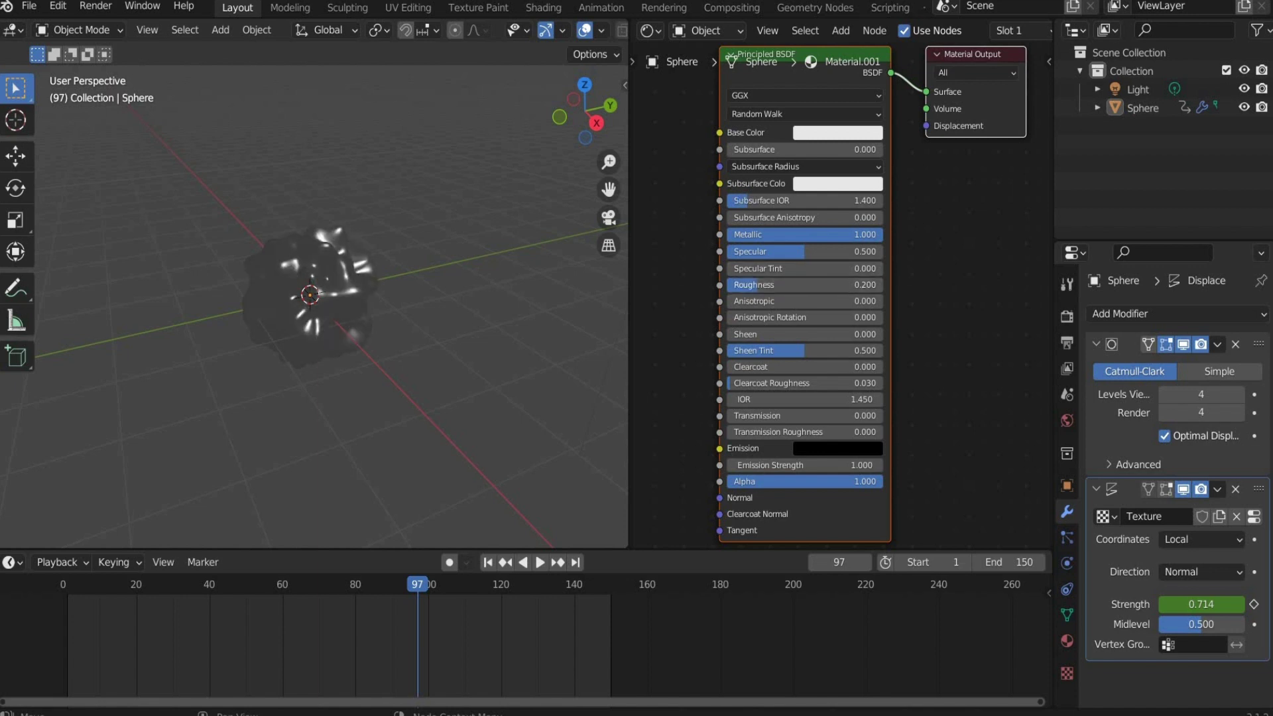
# In the World shader, add an Environment Texture node and connect it to the Background node's Color.
pyautogui.click(725, 30)
pyautogui.click(763, 73)
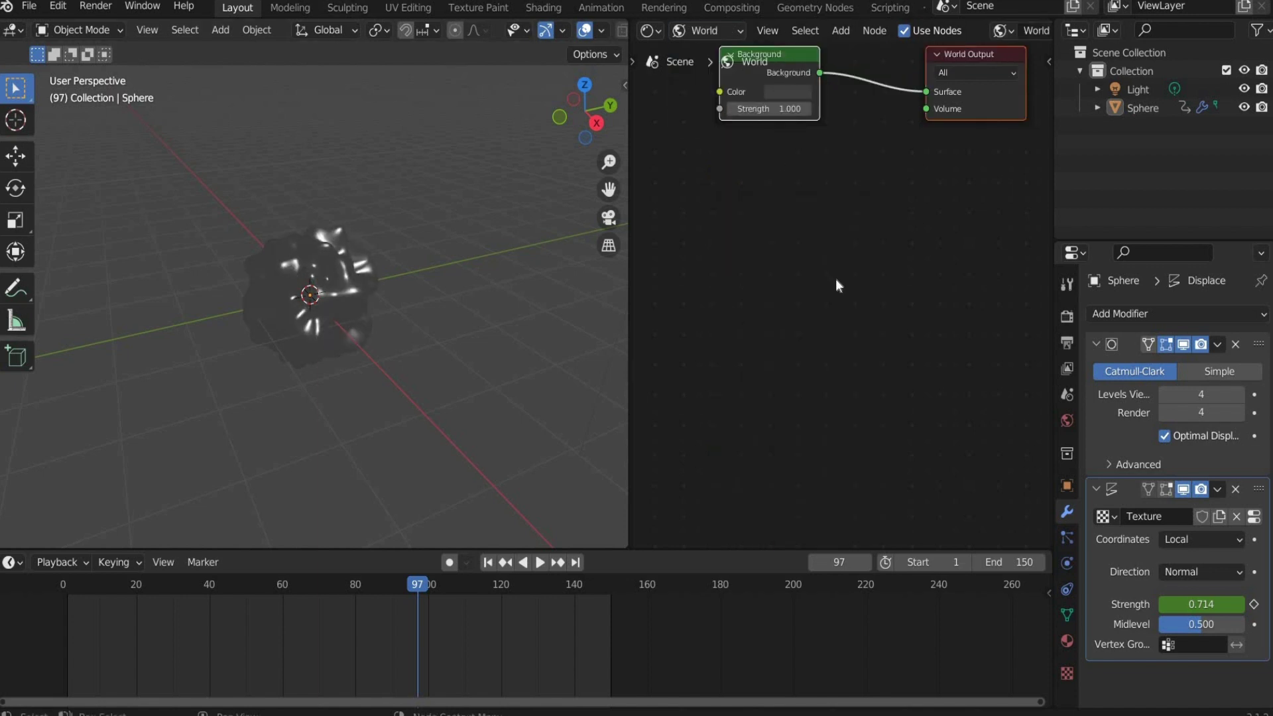
pyautogui.click(839, 31)
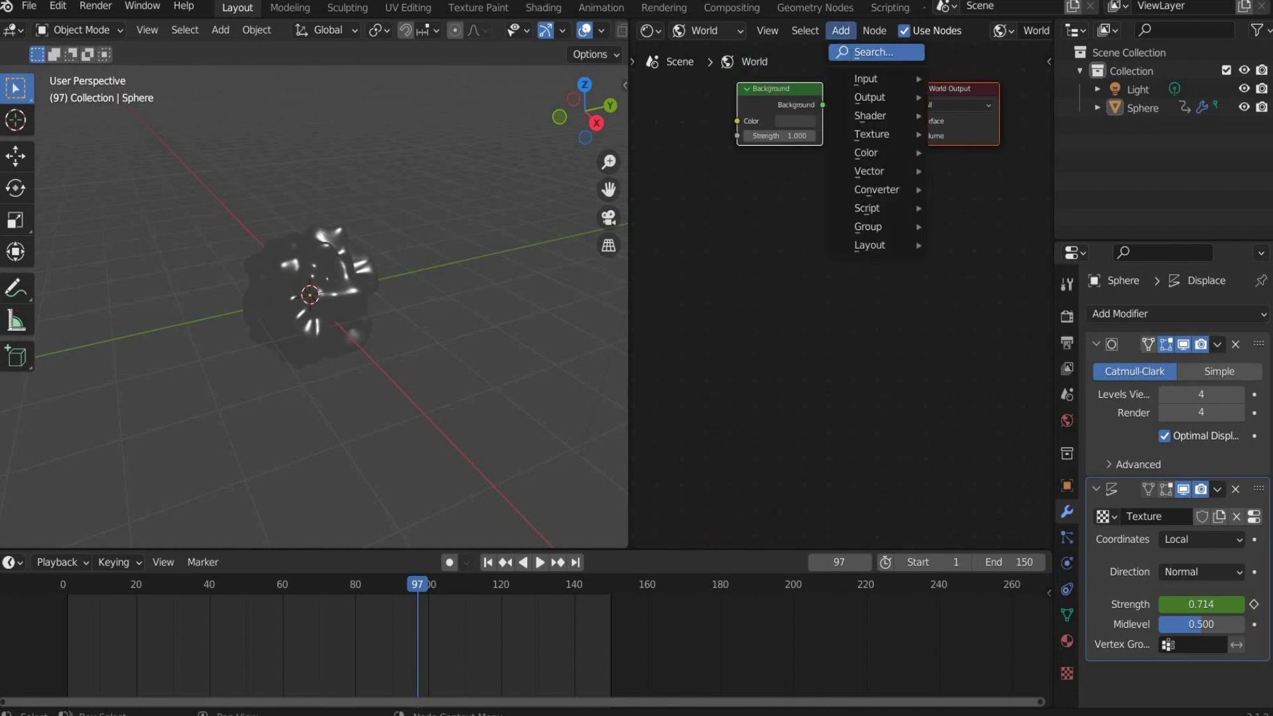
pyautogui.click(850, 53)
pyautogui.write('e')
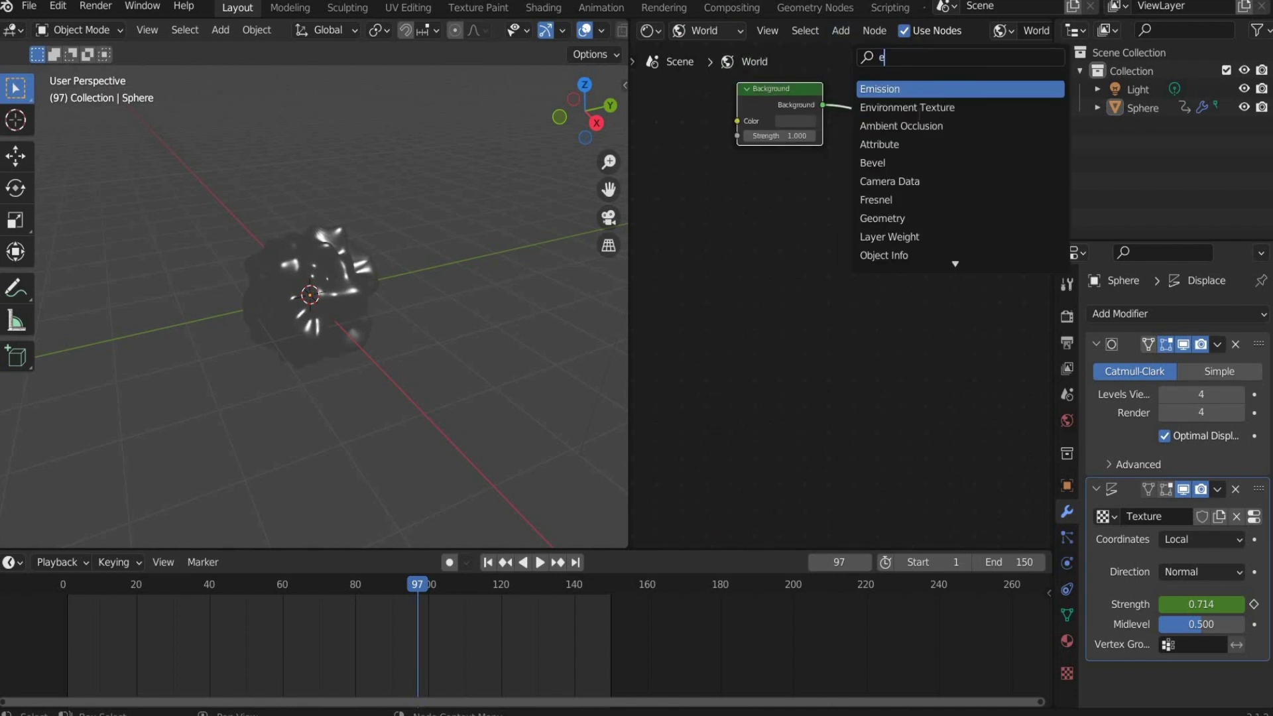
pyautogui.press('Down')
pyautogui.press('Return')
pyautogui.click(723, 302)
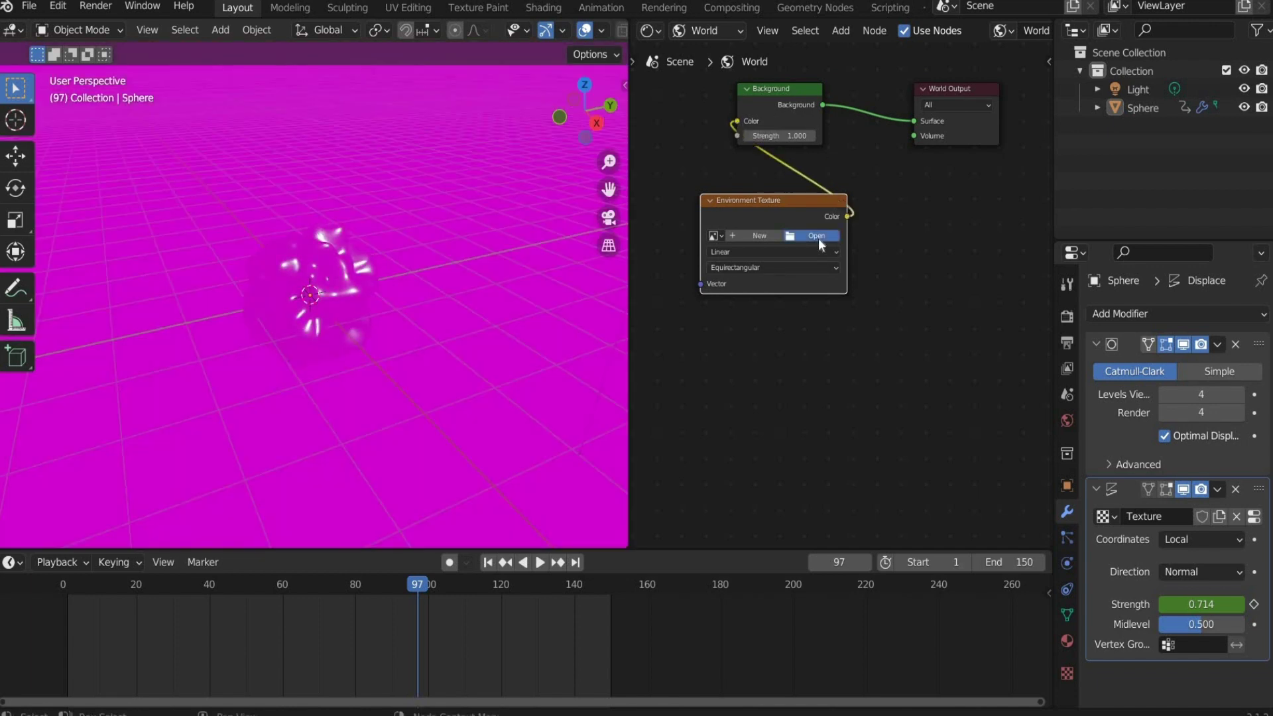
# Load the image 3.png into the Environment Texture node.
pyautogui.click(818, 238)
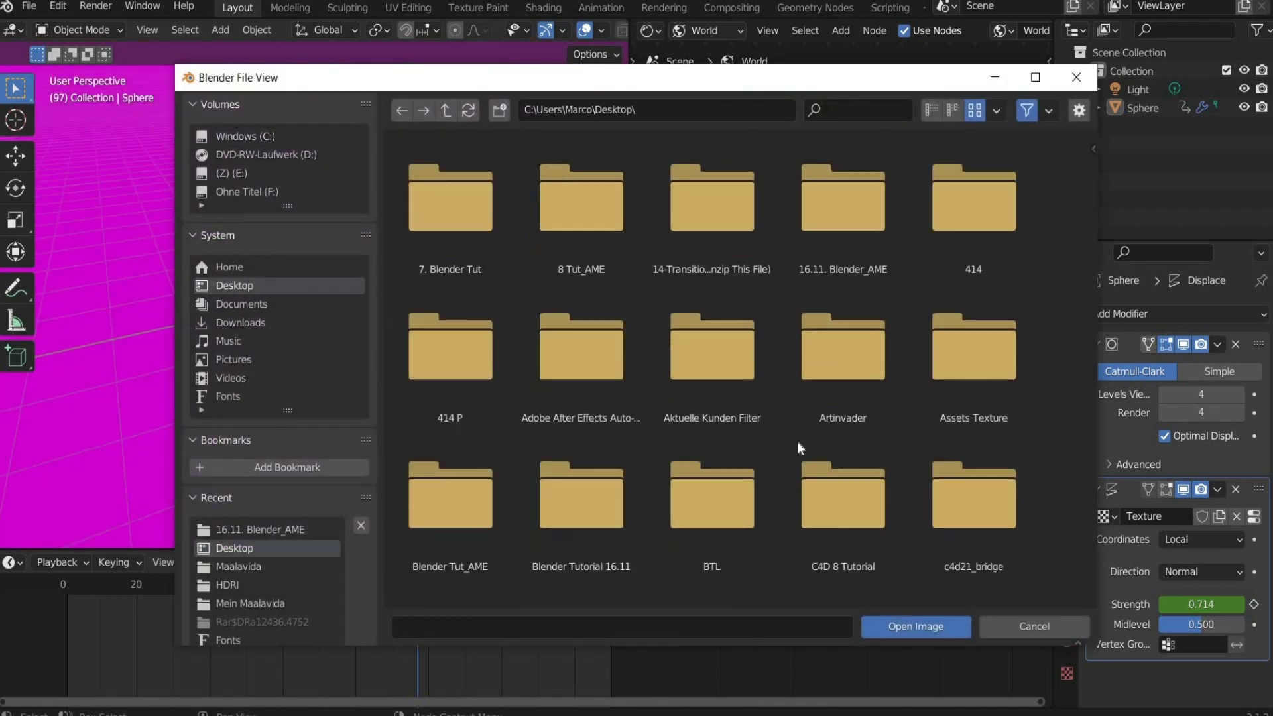
pyautogui.scroll(-10, 799, 448)
pyautogui.doubleClick(853, 447)
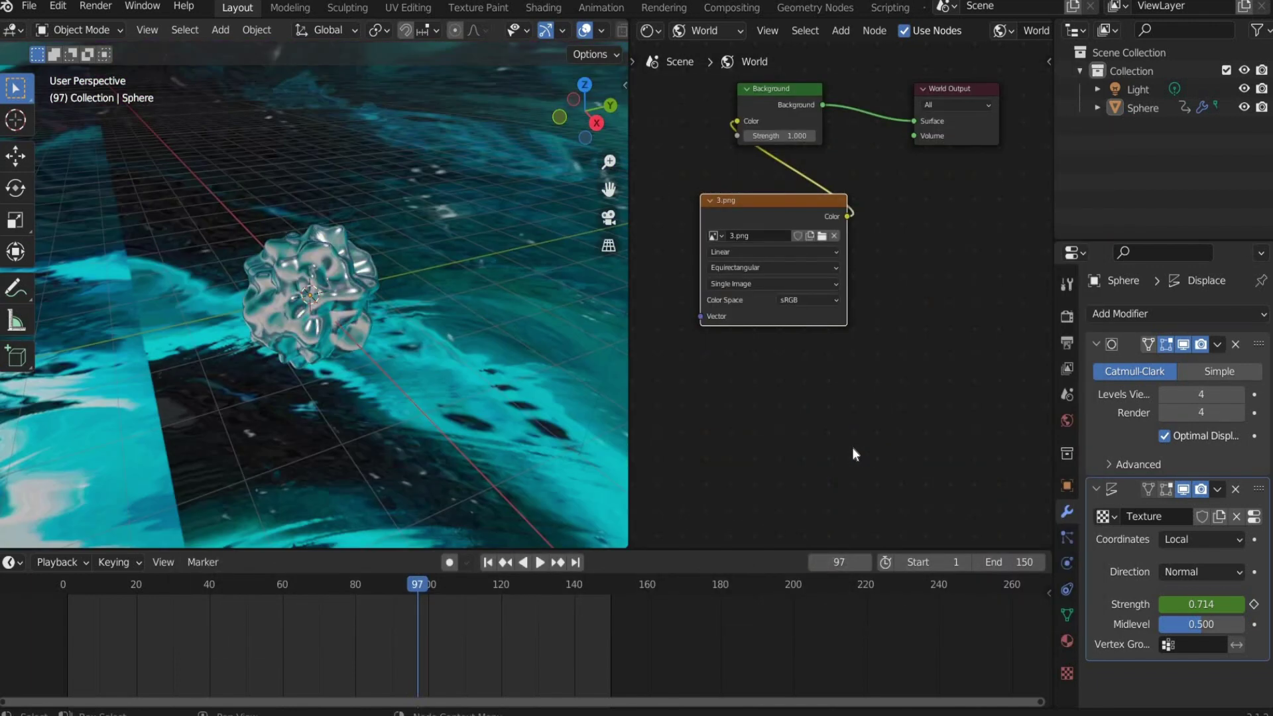
pyautogui.scroll(4, 313, 280)
# Scrub the animation back to frame 0 and view the sphere from above.
pyautogui.moveTo(280, 583); pyautogui.dragTo(72, 583)
pyautogui.moveTo(599, 107); pyautogui.dragTo(572, 109)
pyautogui.moveTo(72, 585); pyautogui.dragTo(63, 584)
pyautogui.moveTo(586, 110); pyautogui.dragTo(586, 143)
# Add a Mapping node feeding the environment texture's Vector, and link a Geometry node's Position output into it.
pyautogui.moveTo(760, 353); pyautogui.dragTo(854, 373, button='middle')
pyautogui.write('mapp')
pyautogui.moveTo(794, 336); pyautogui.dragTo(676, 334)
pyautogui.press('Return')
pyautogui.write('geo')
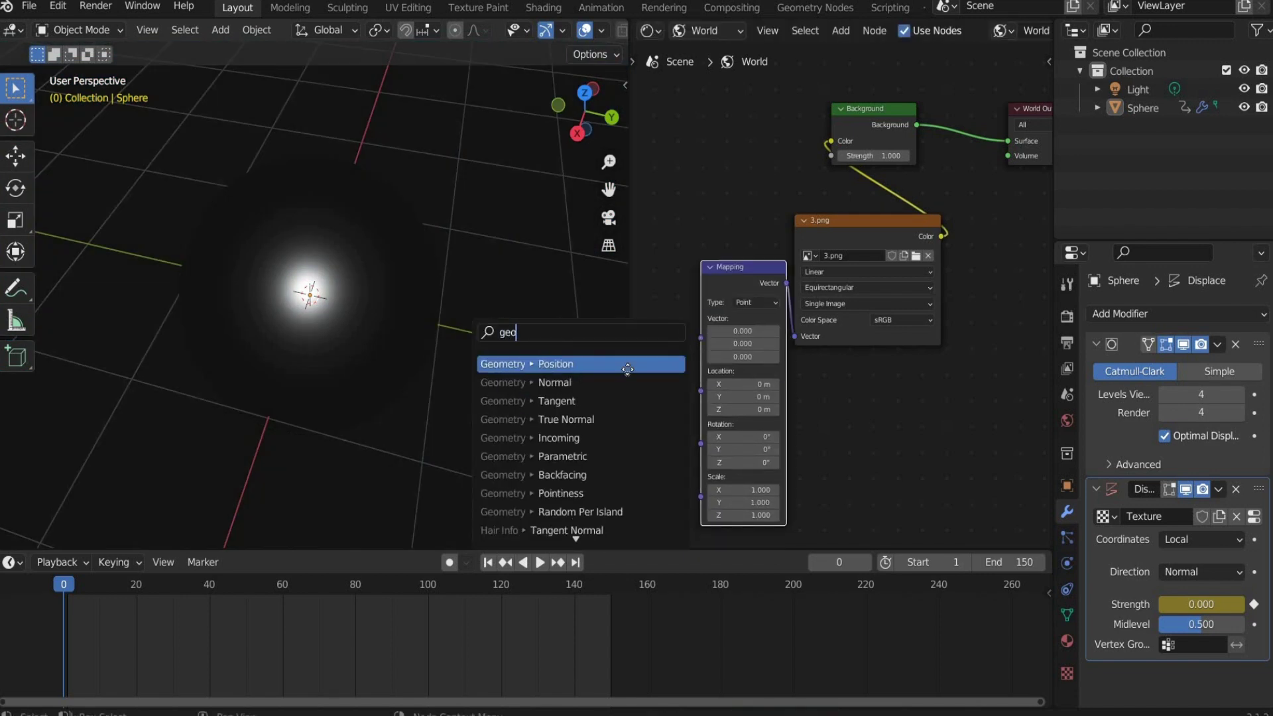
pyautogui.press('Return')
pyautogui.moveTo(624, 479); pyautogui.dragTo(574, 480)
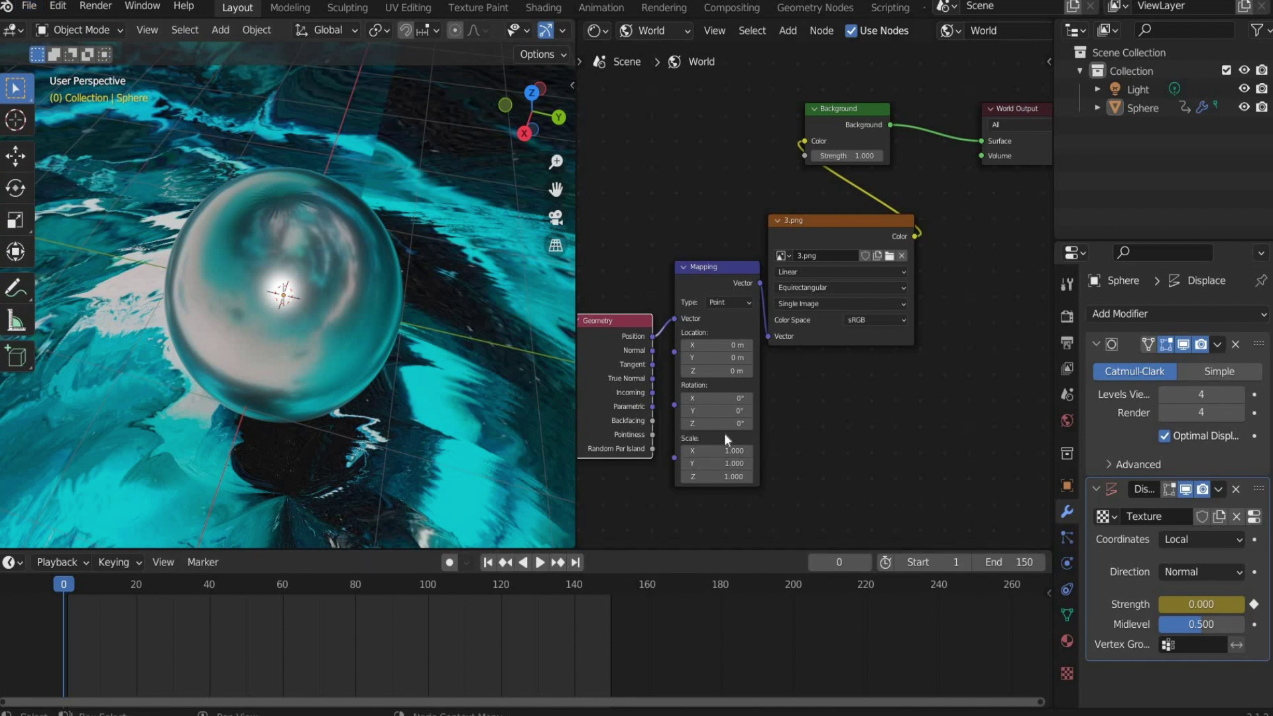
# Keyframe the Mapping node's Z rotation at 0° on frame 0 and at 360° on frame 150.
pyautogui.rightClick(740, 424)
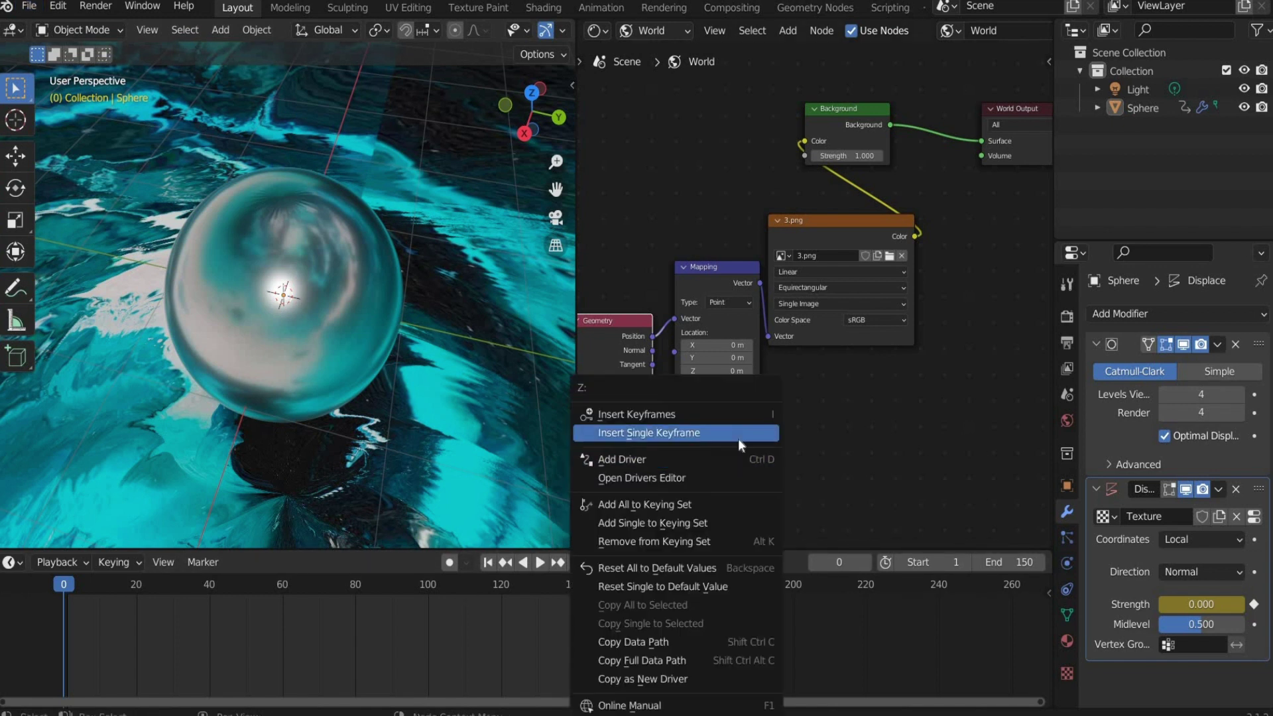
pyautogui.click(738, 437)
pyautogui.click(574, 563)
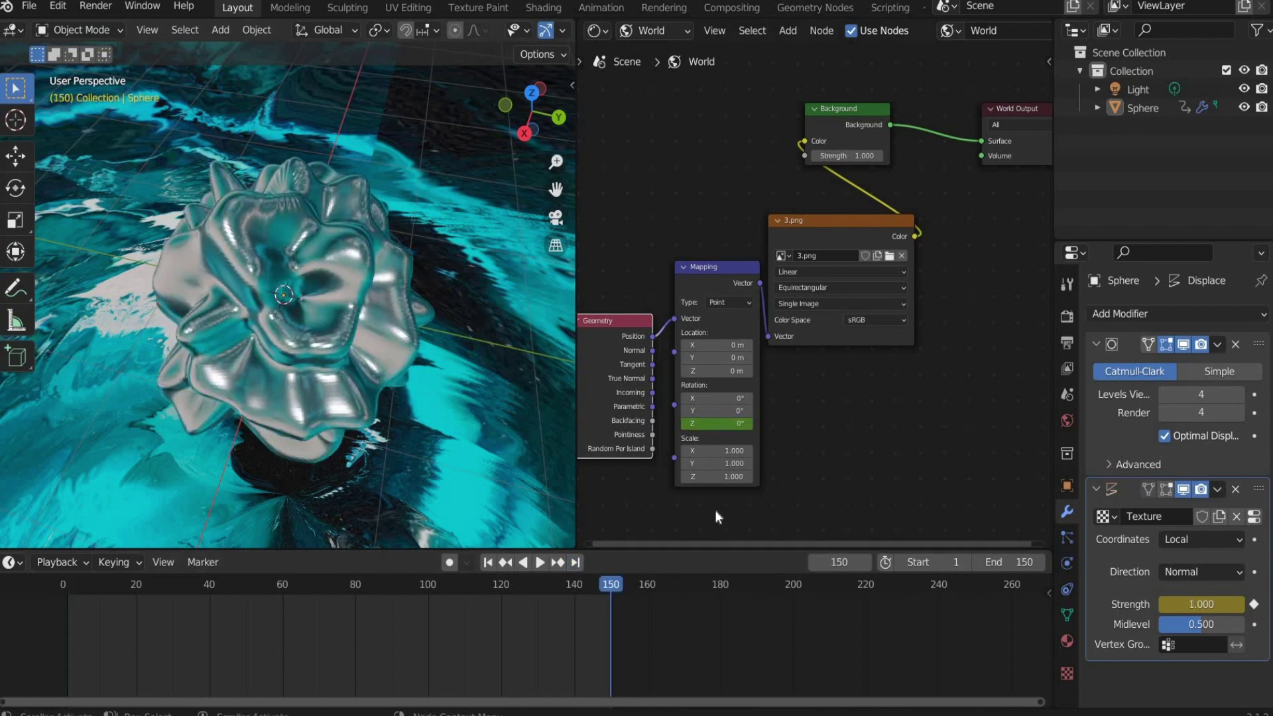
pyautogui.click(740, 418)
pyautogui.write('360')
pyautogui.press('Return')
pyautogui.rightClick(707, 422)
pyautogui.click(616, 404)
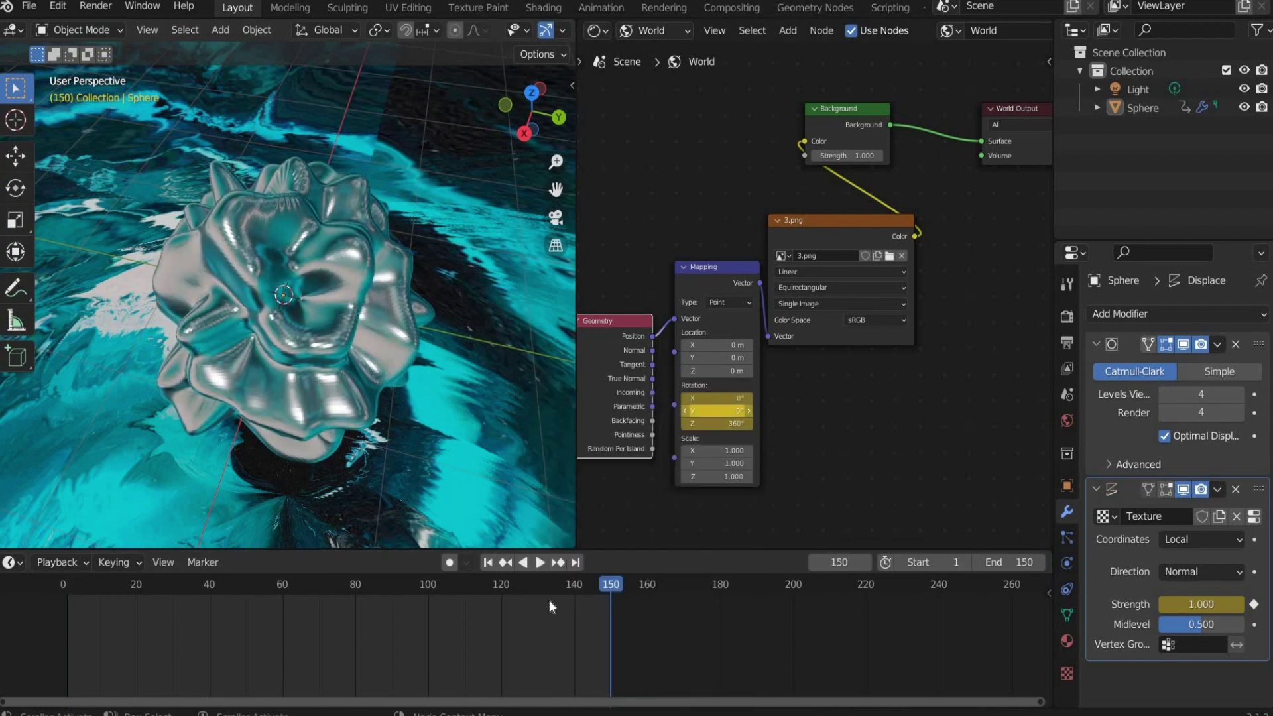
# Scrub the animation to frame 89 and apply Shade Smooth to the sphere.
pyautogui.hotkey('shift', 'ctrl', 'space')
pyautogui.moveTo(487, 592); pyautogui.dragTo(387, 571)
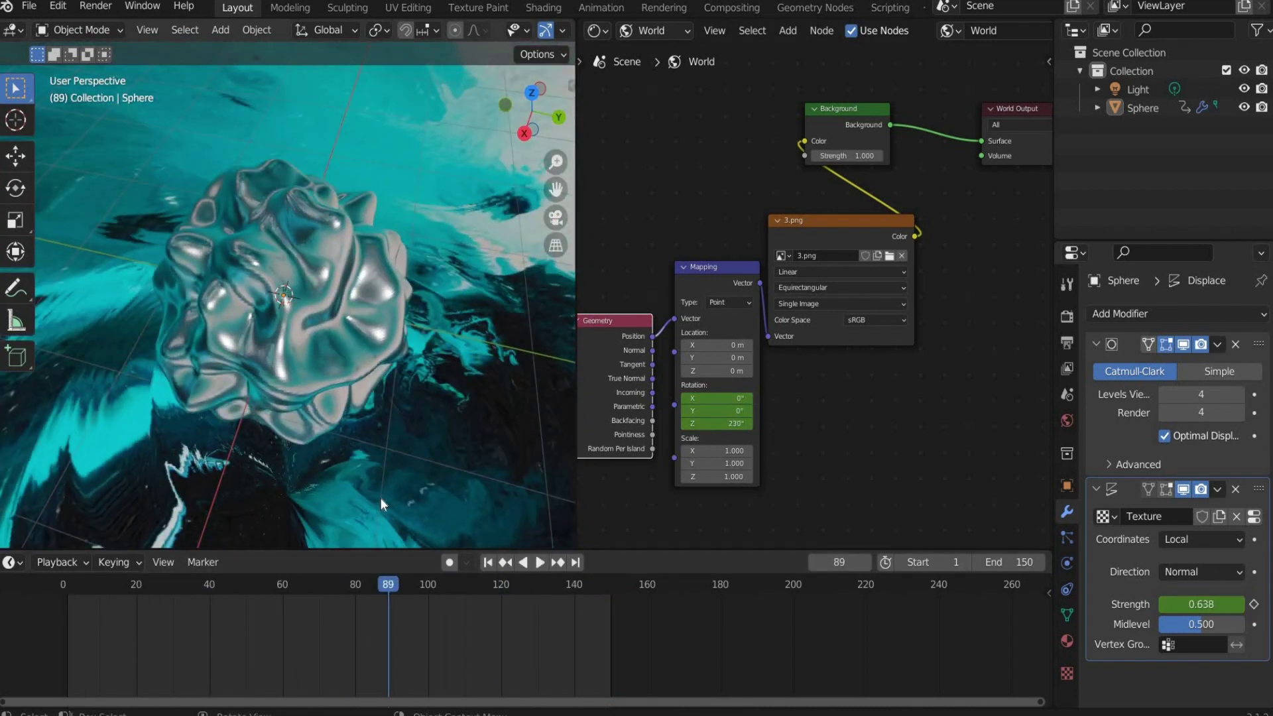
pyautogui.click(288, 328)
pyautogui.rightClick(288, 328)
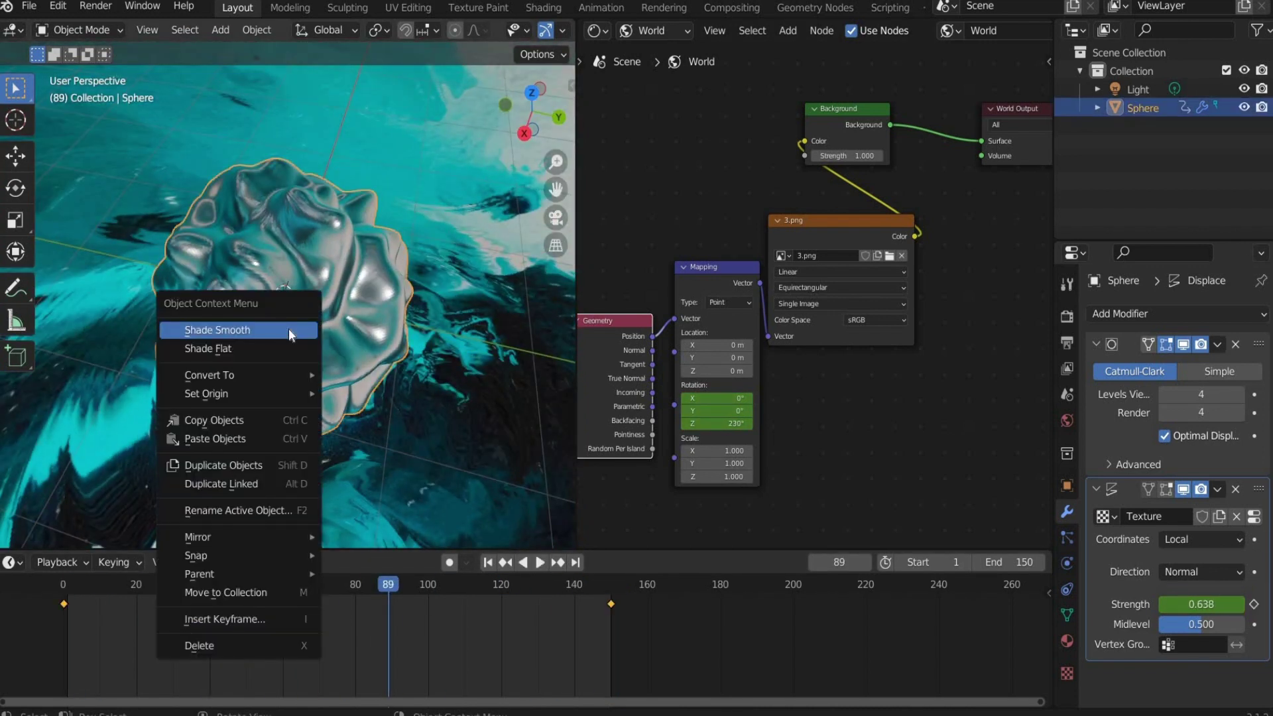
pyautogui.click(299, 336)
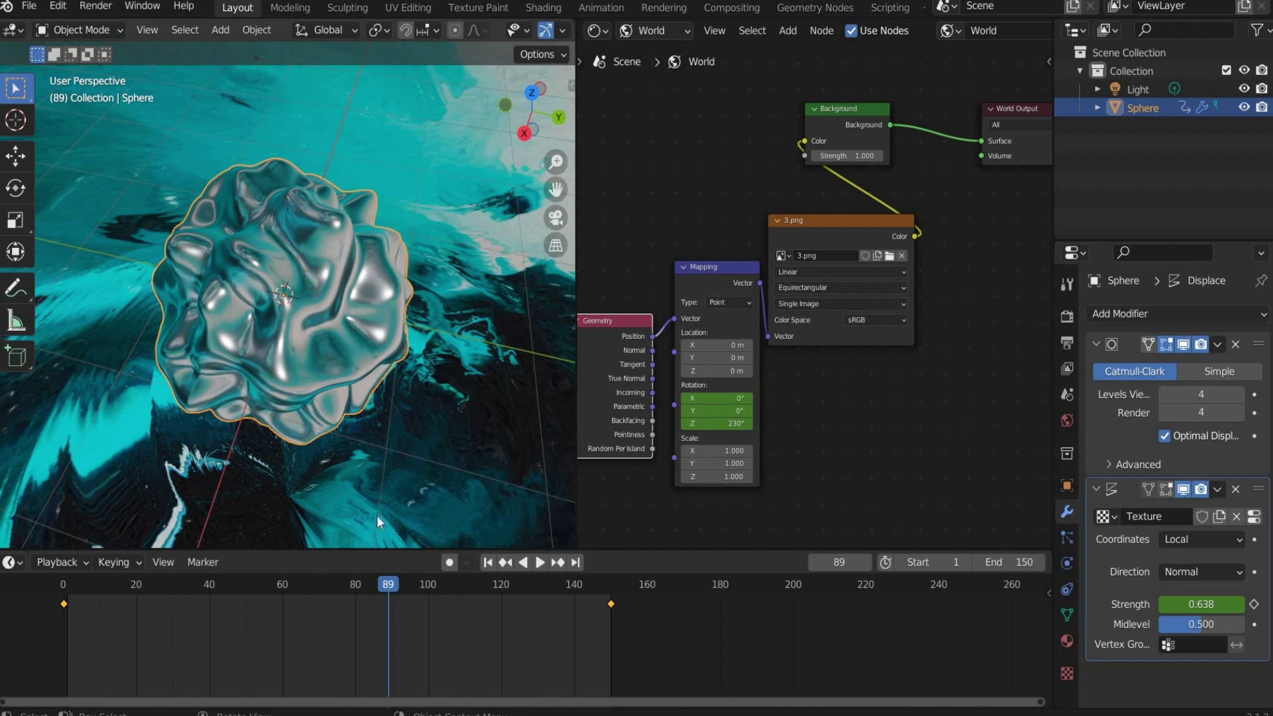
# Play back the animation and return to frame 1.
pyautogui.hotkey('shift', 'ctrl', 'space')
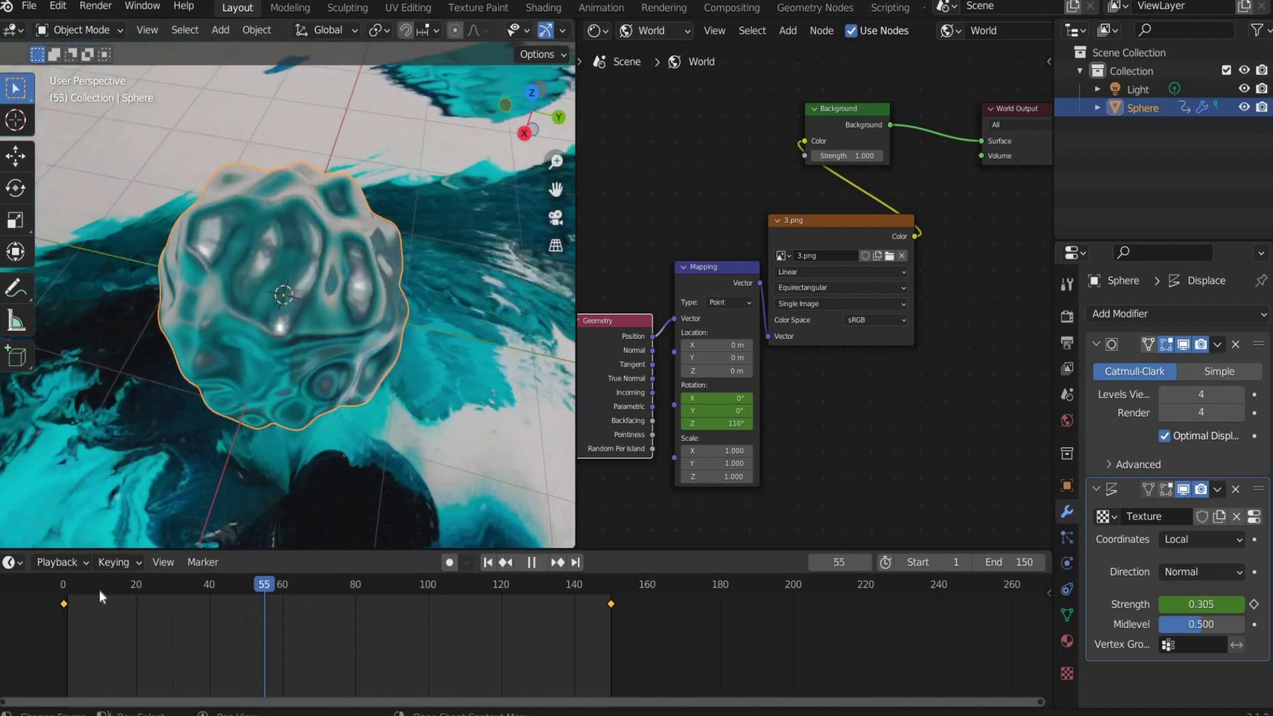
pyautogui.moveTo(69, 590); pyautogui.dragTo(68, 590)
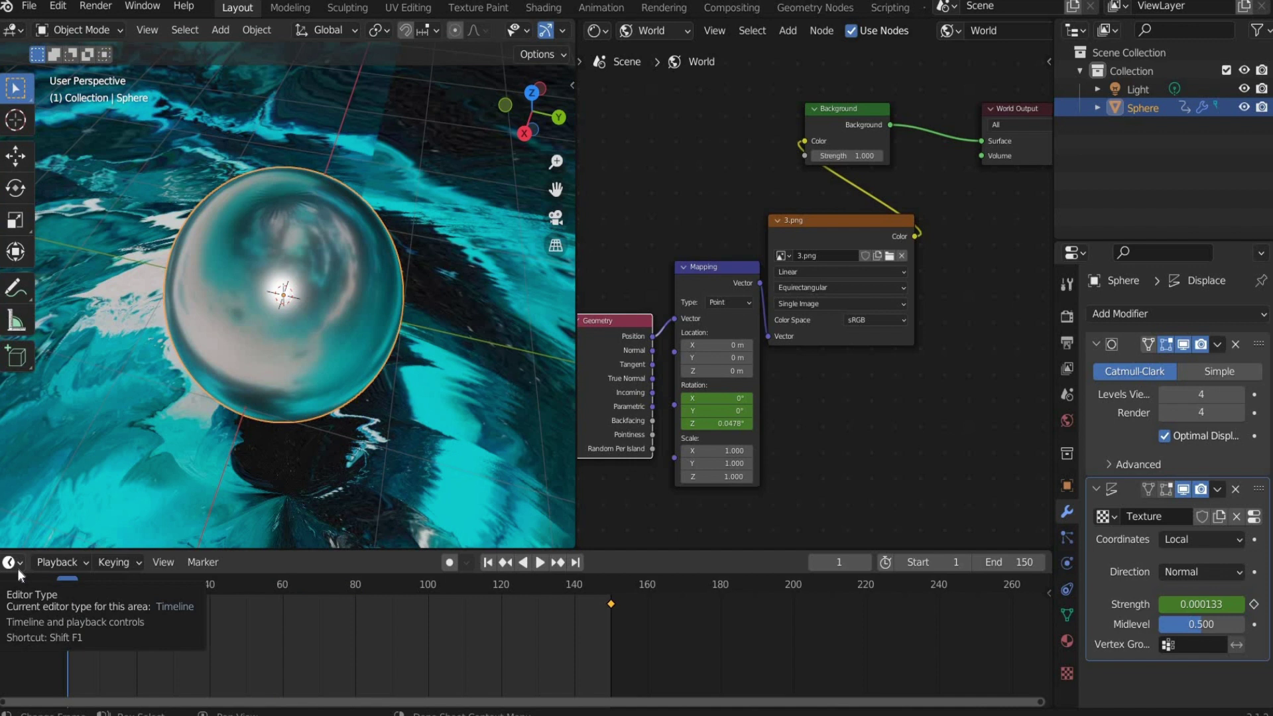
# Open the Graph Editor in place of the Timeline and set the interpolation of all displacement keyframes to Linear.
pyautogui.click(13, 562)
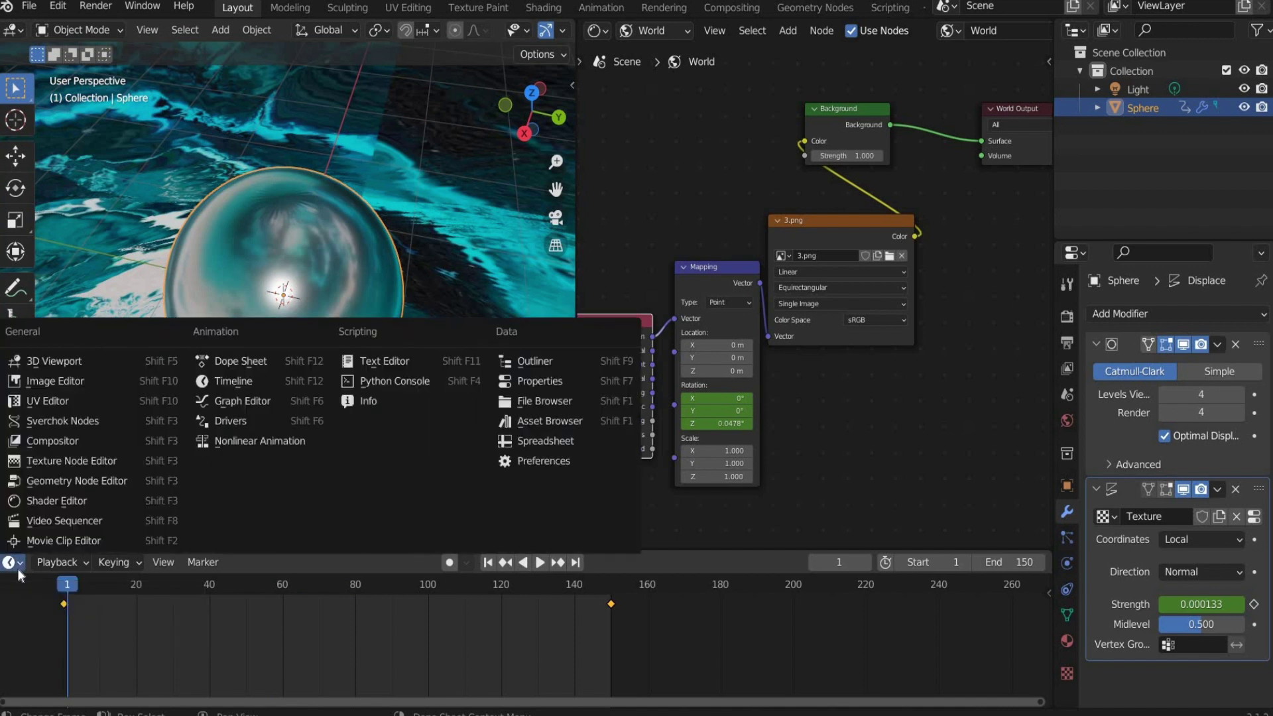
pyautogui.click(272, 400)
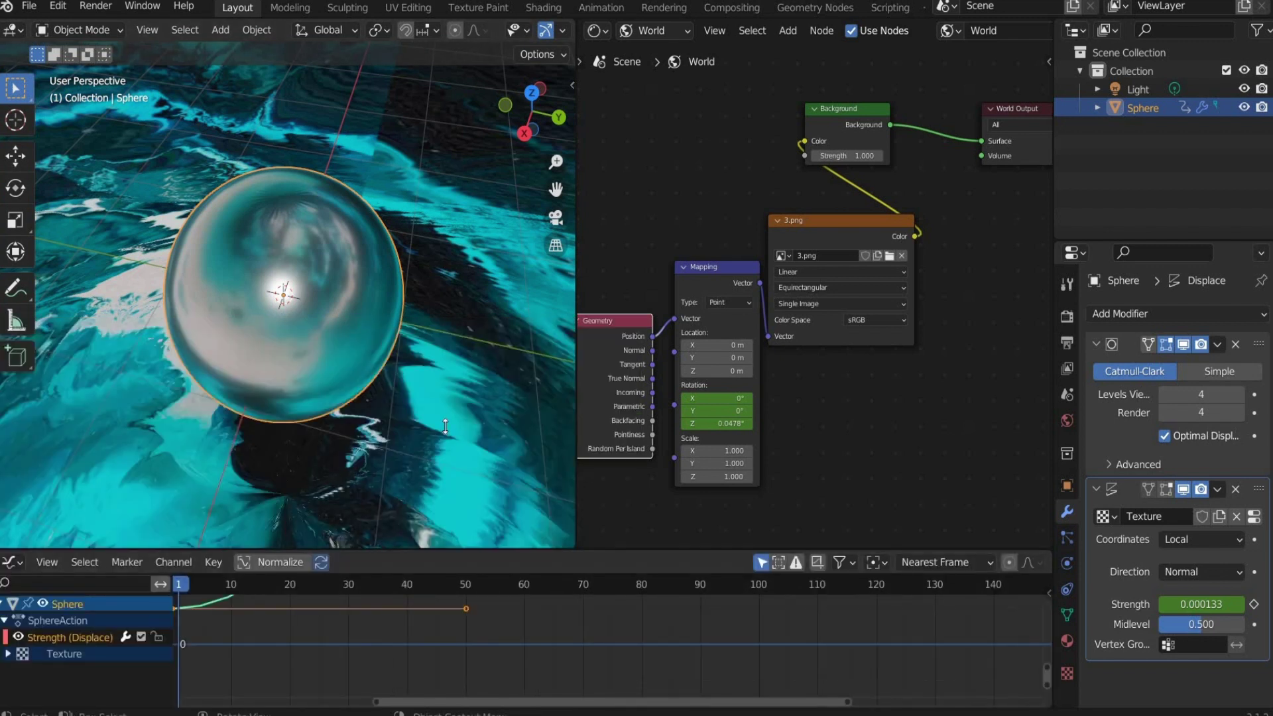
pyautogui.moveTo(445, 426); pyautogui.dragTo(445, 421)
pyautogui.press('Home')
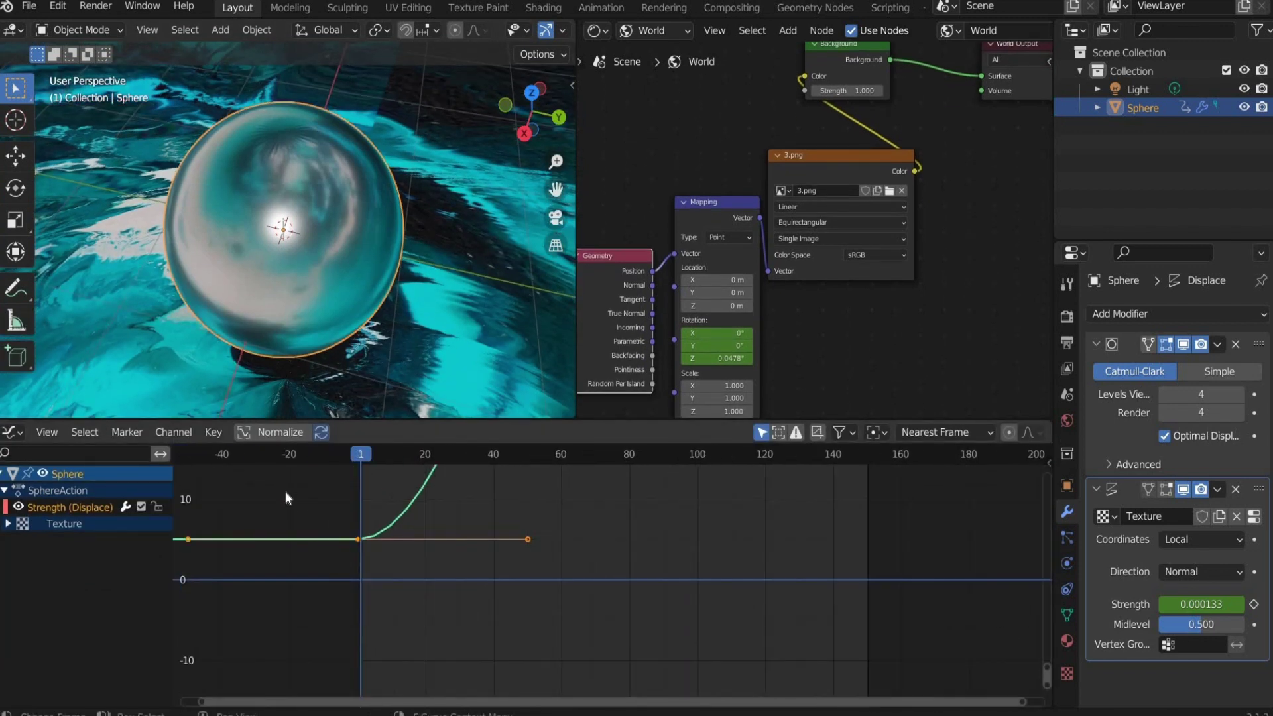
pyautogui.moveTo(285, 491); pyautogui.dragTo(953, 671)
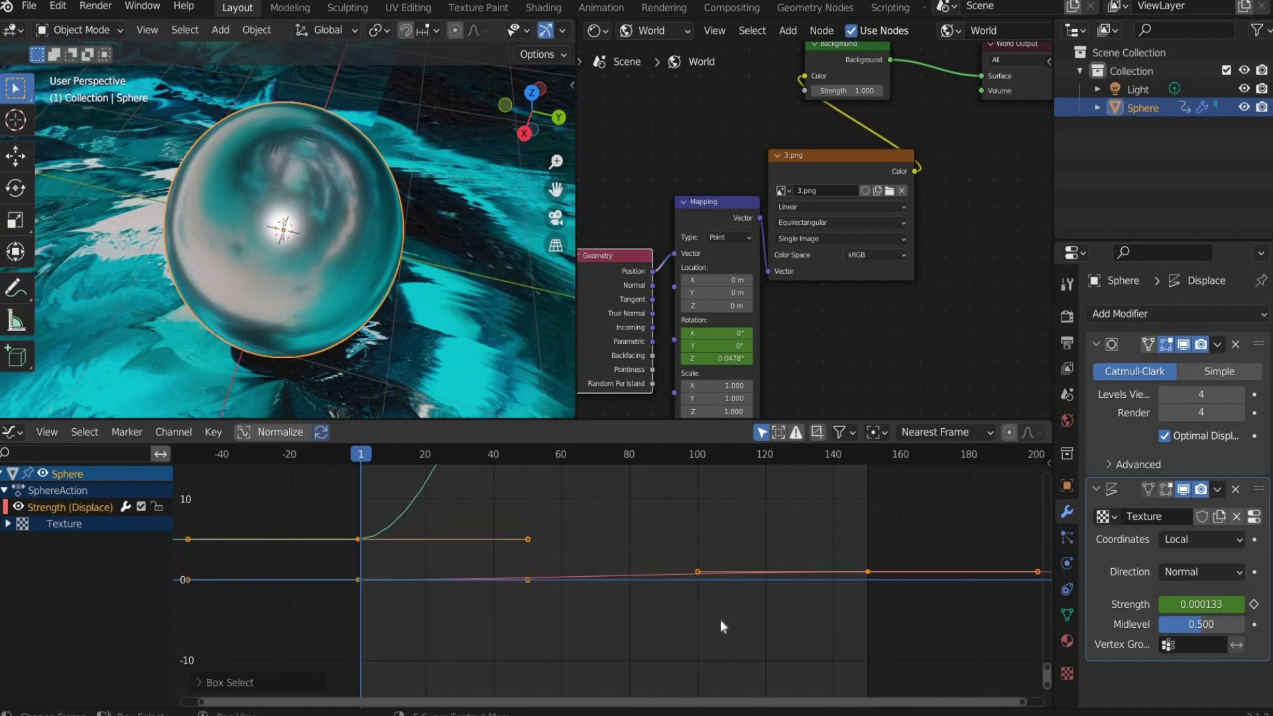
pyautogui.click(210, 432)
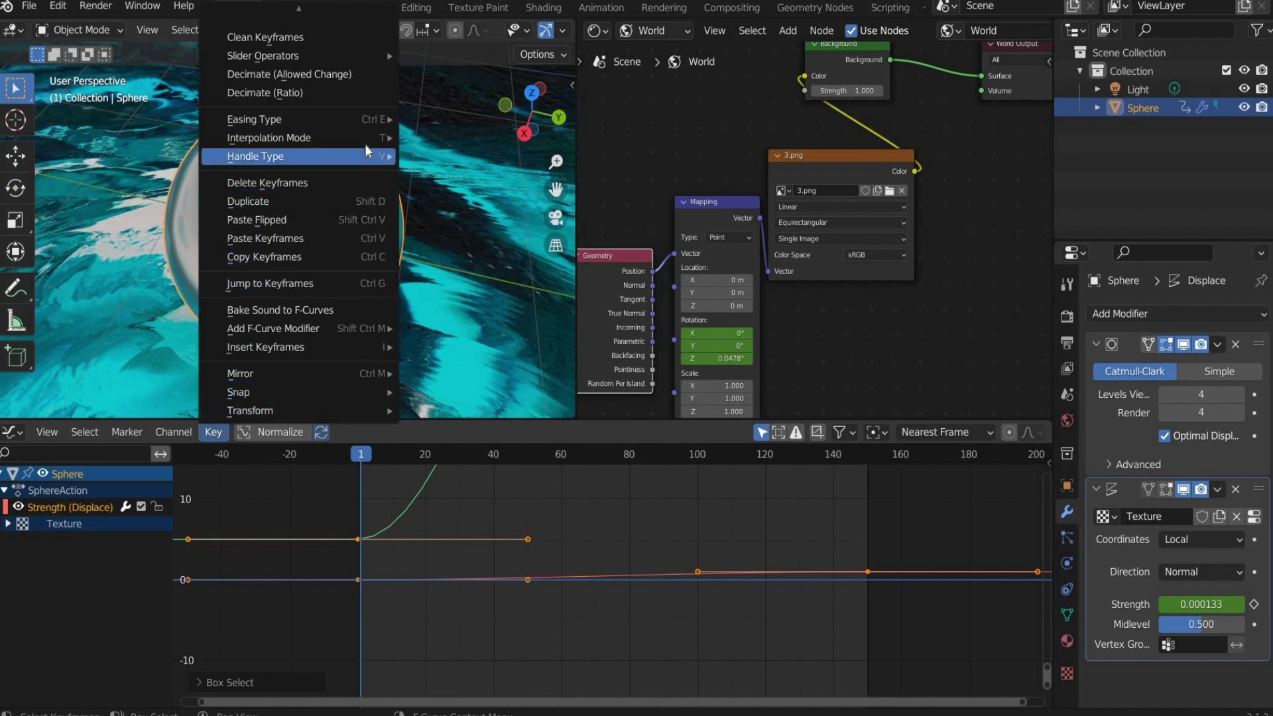
pyautogui.moveTo(368, 138)
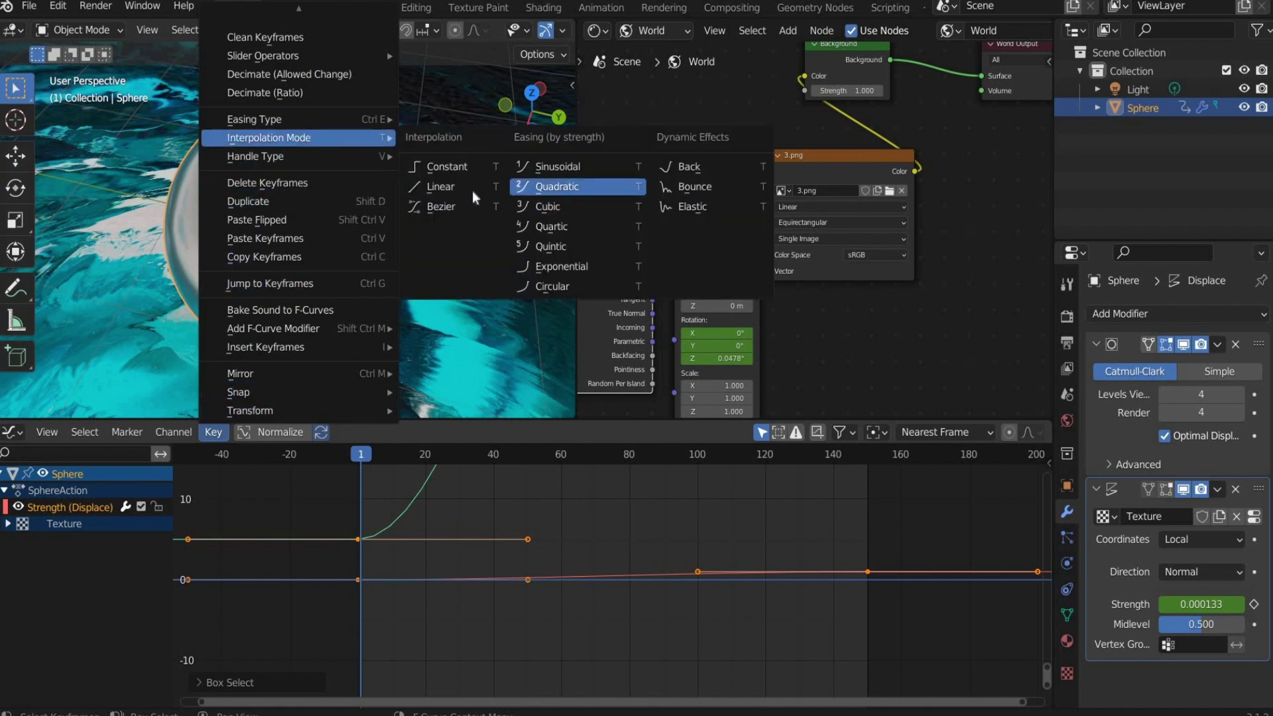
pyautogui.click(439, 187)
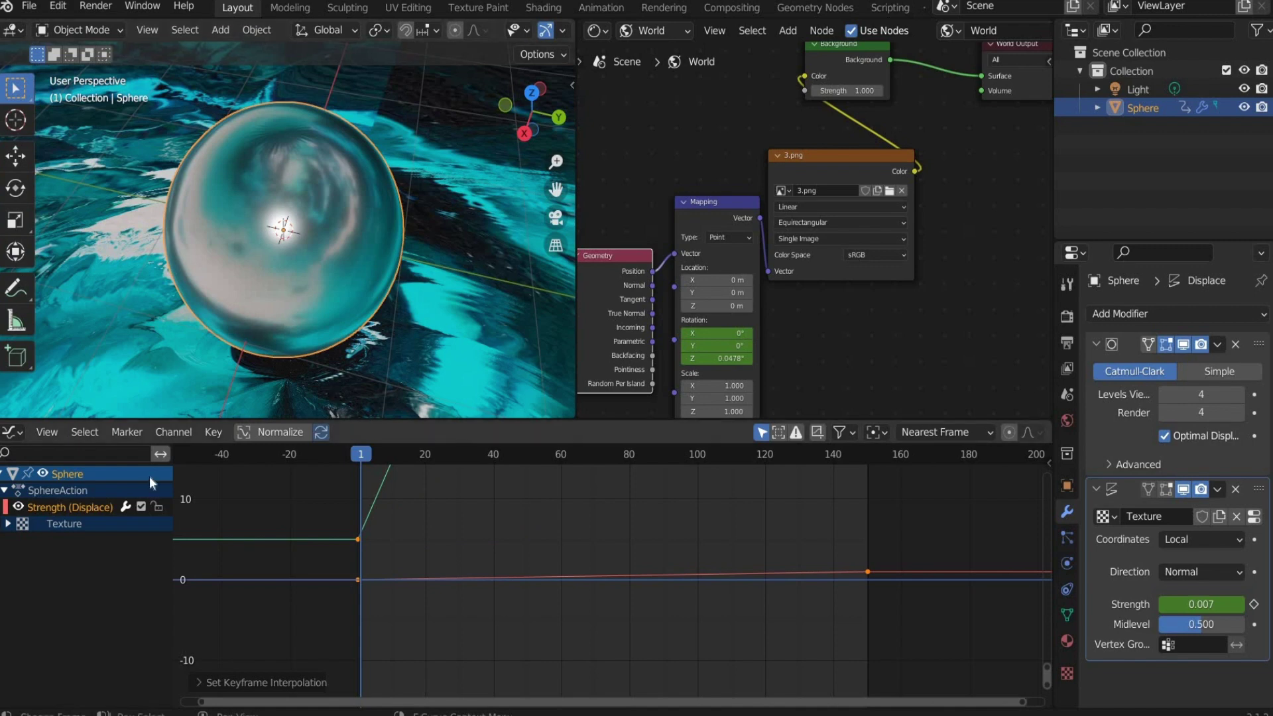
# Switch back to the Timeline, play the animation while viewing the sphere from another angle, and return to frame 1.
pyautogui.click(13, 431)
pyautogui.click(249, 653)
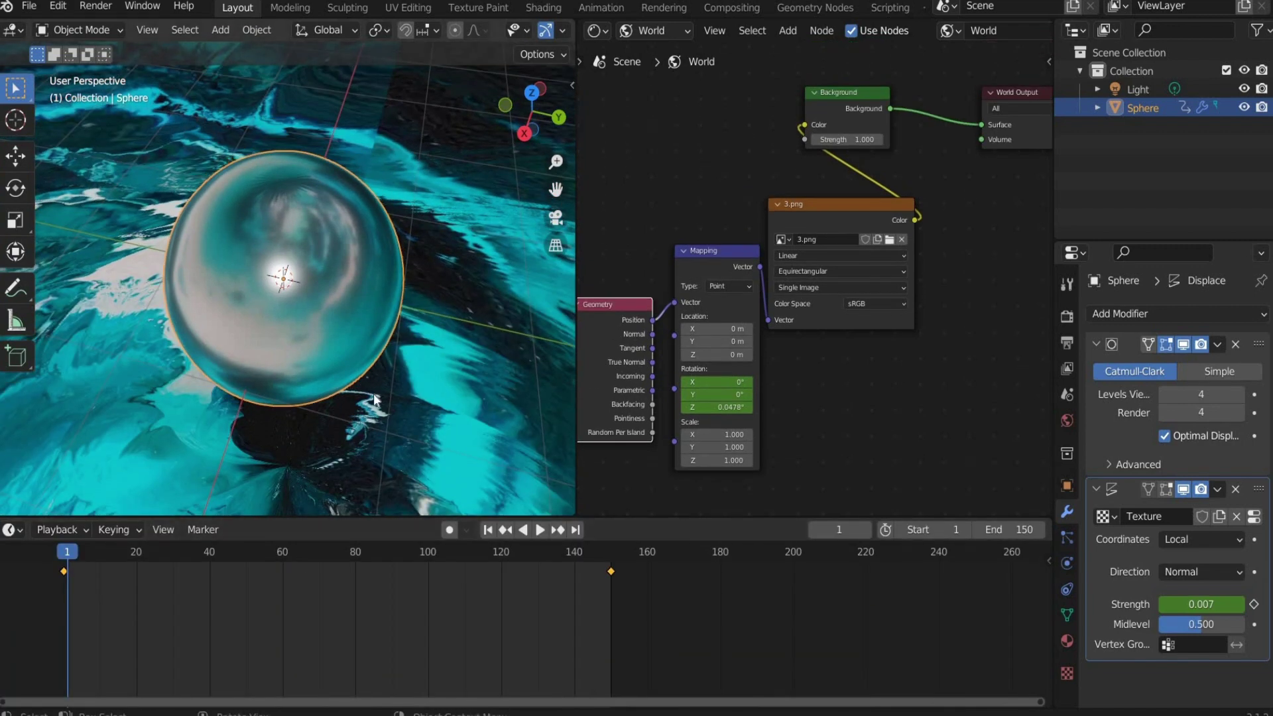
pyautogui.click(541, 529)
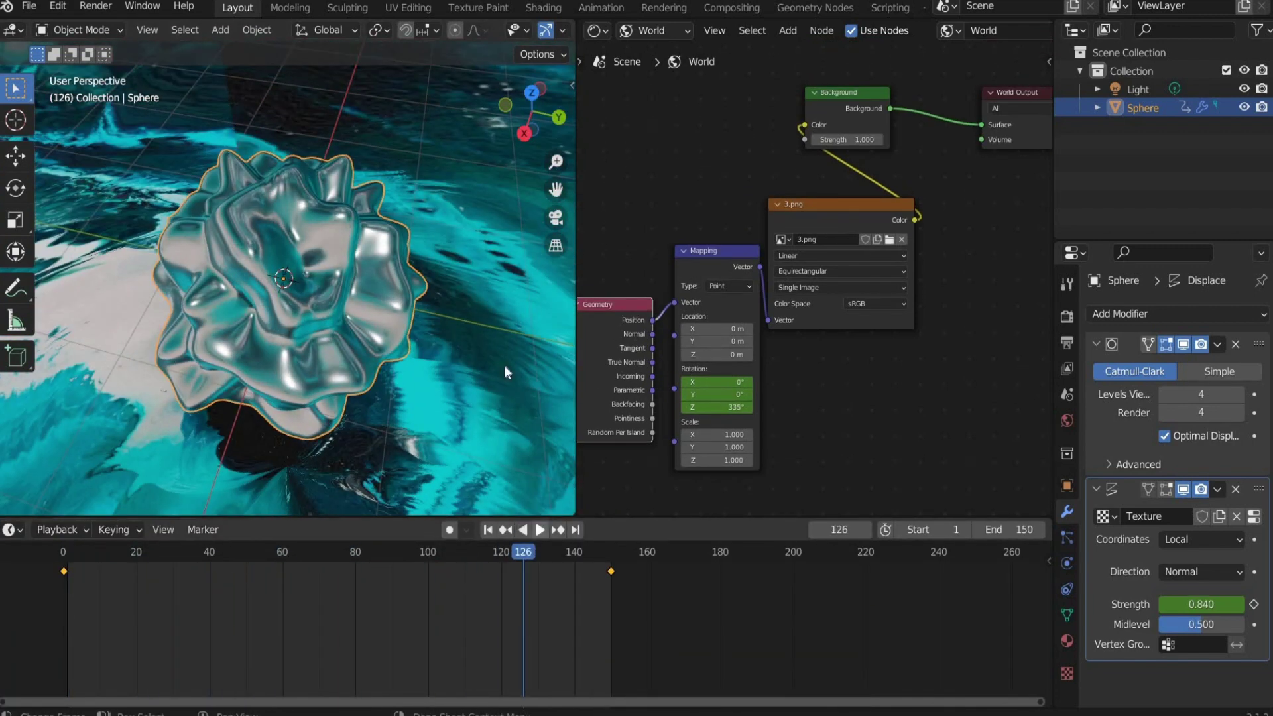
pyautogui.moveTo(437, 278); pyautogui.dragTo(474, 232, button='middle')
pyautogui.moveTo(521, 555)
pyautogui.mouseDown()
pyautogui.moveTo(412, 567)
pyautogui.moveTo(313, 541)
pyautogui.moveTo(500, 541)
pyautogui.mouseUp()
pyautogui.click(539, 530)
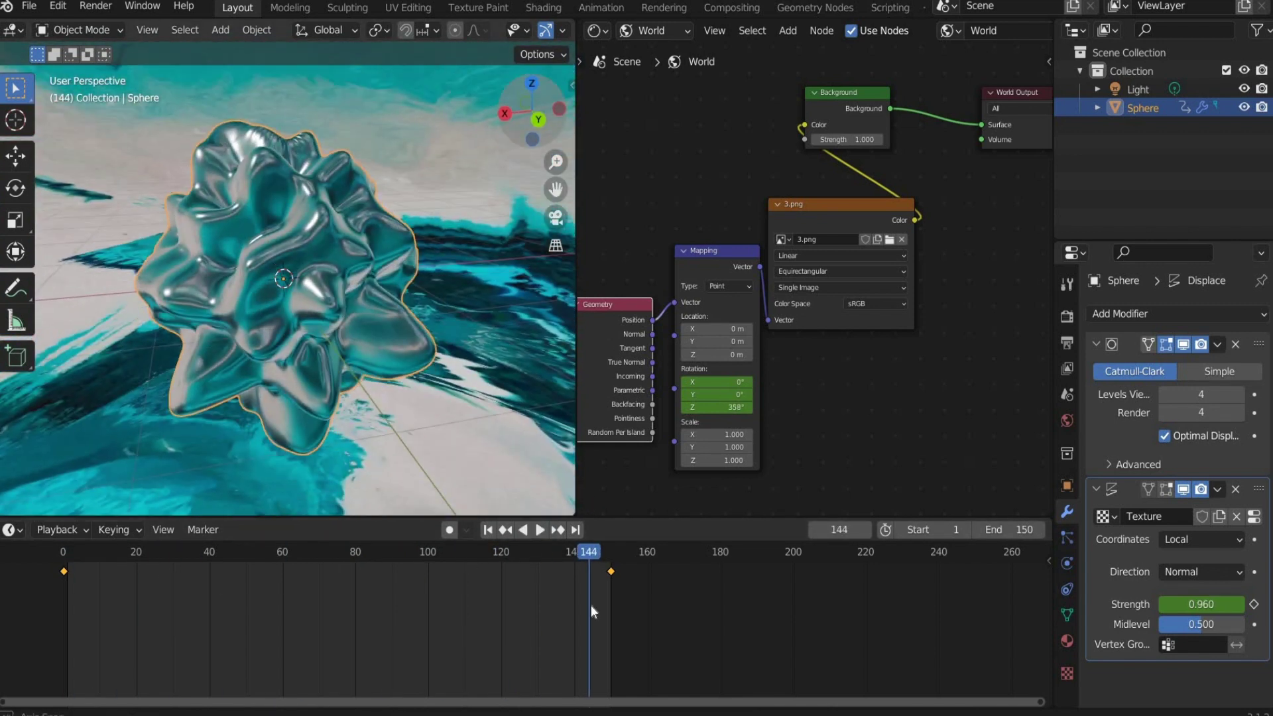
pyautogui.moveTo(590, 605); pyautogui.dragTo(65, 565)
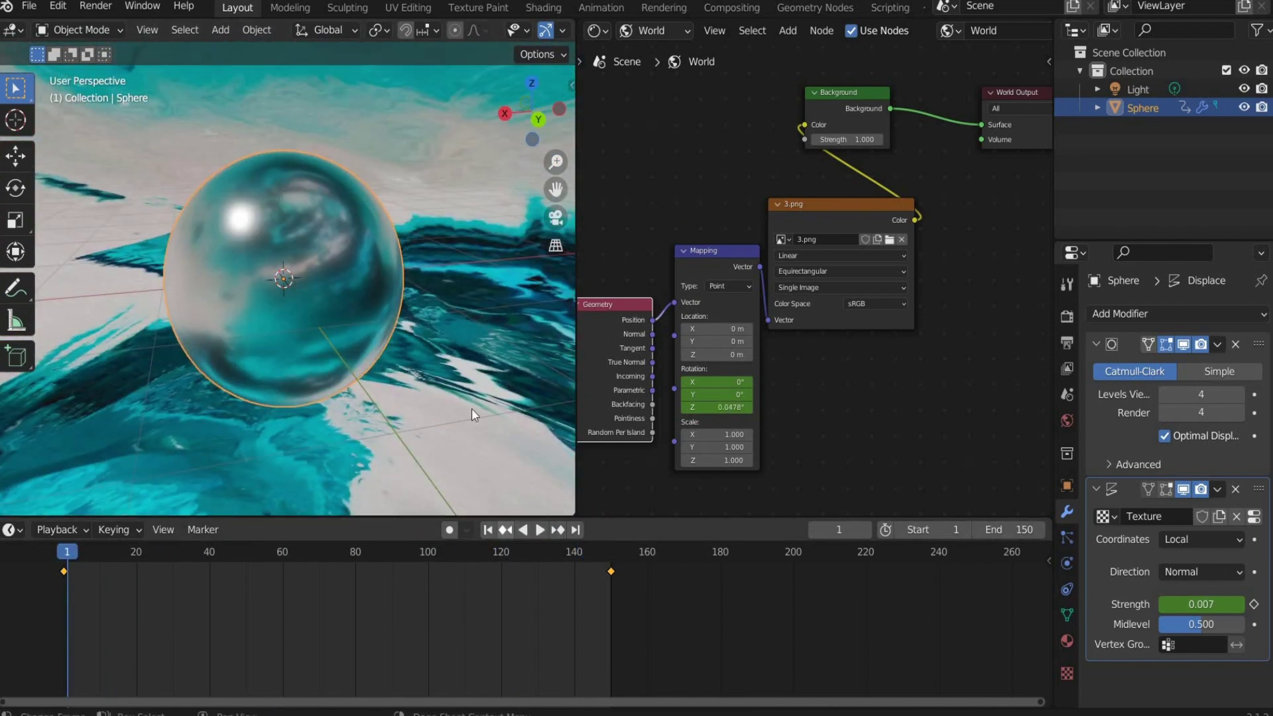
# Add a camera to the scene and look through it.
pyautogui.click(220, 30)
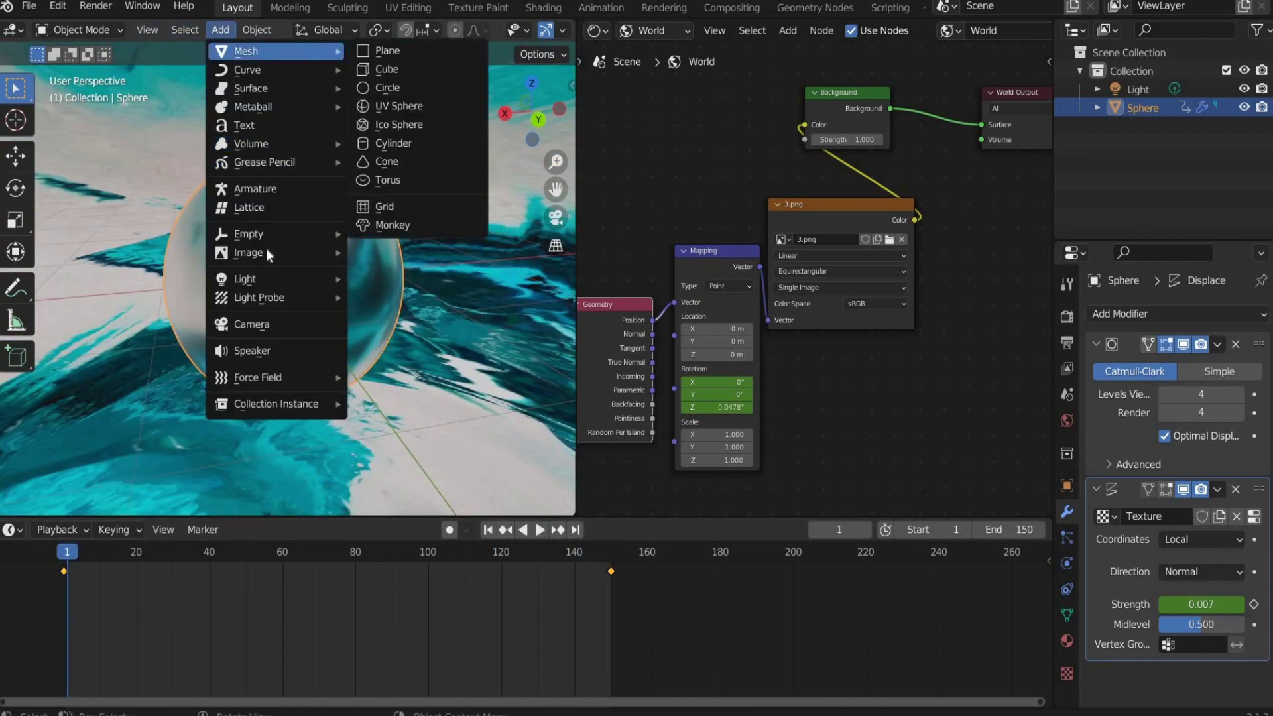
pyautogui.click(274, 326)
pyautogui.click(562, 216)
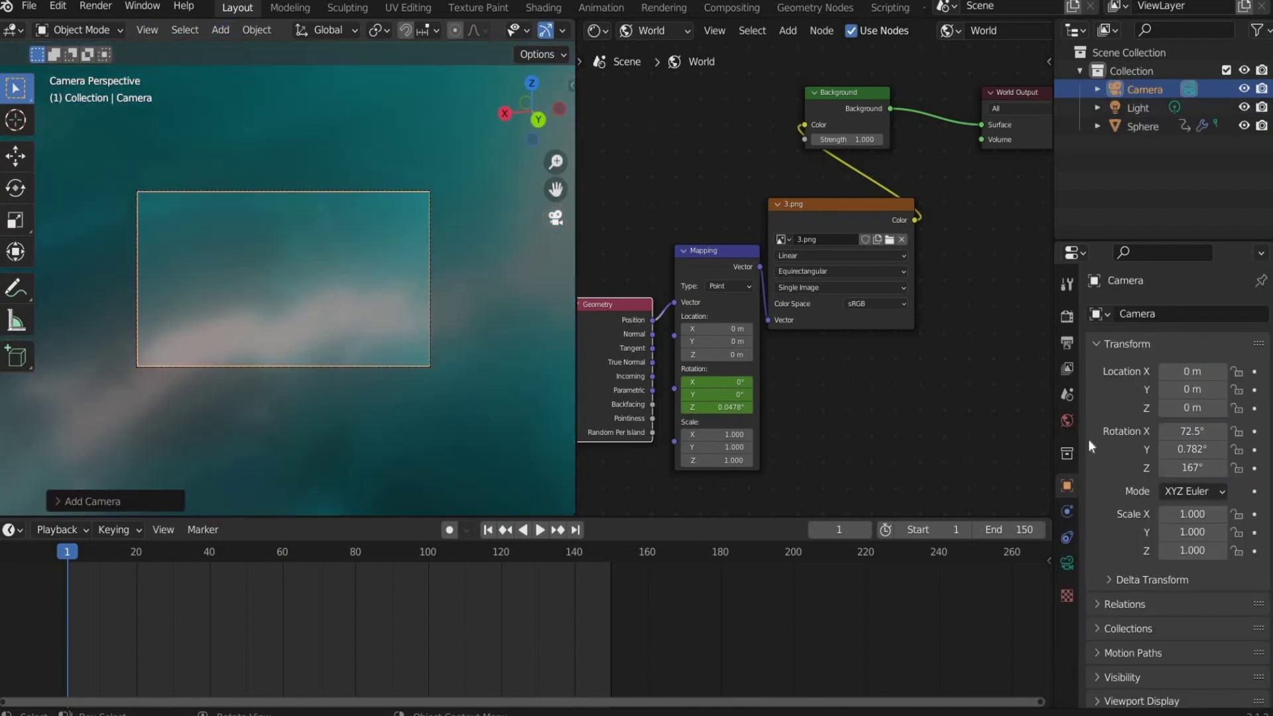
# Set the render output's horizontal resolution to 1080 px for a square frame.
pyautogui.click(1067, 343)
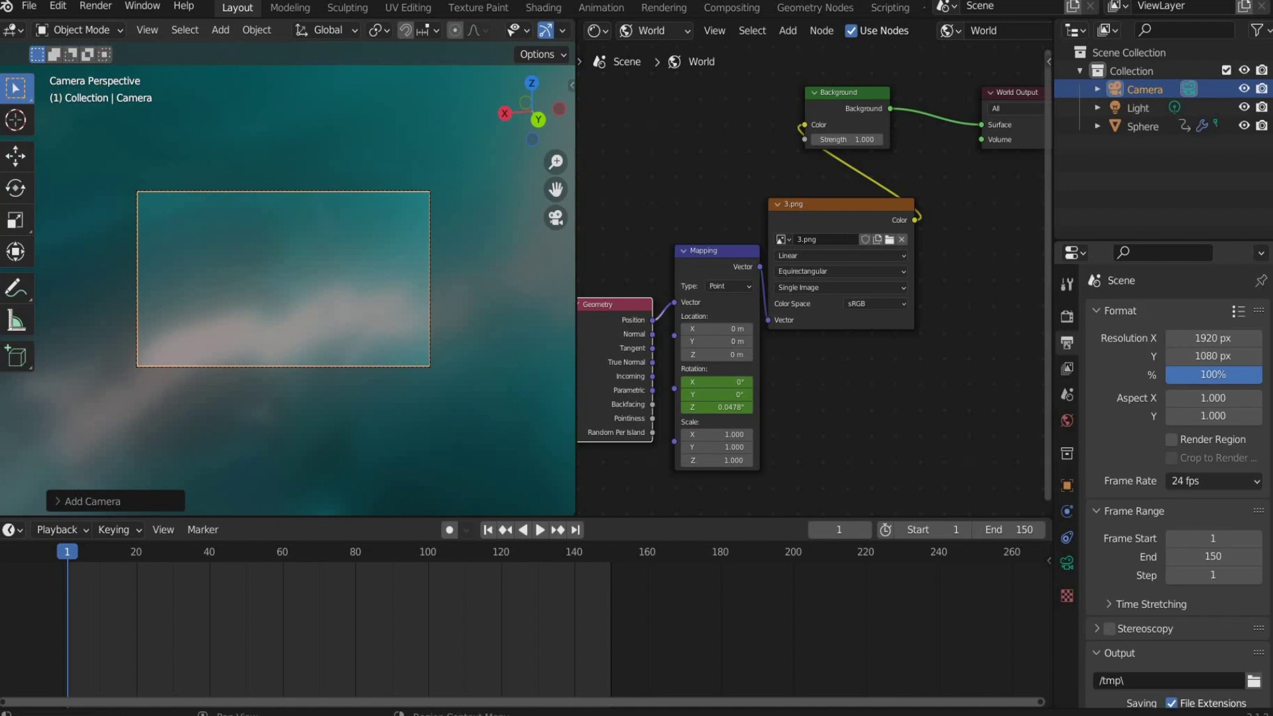
pyautogui.click(1187, 339)
pyautogui.write('1080')
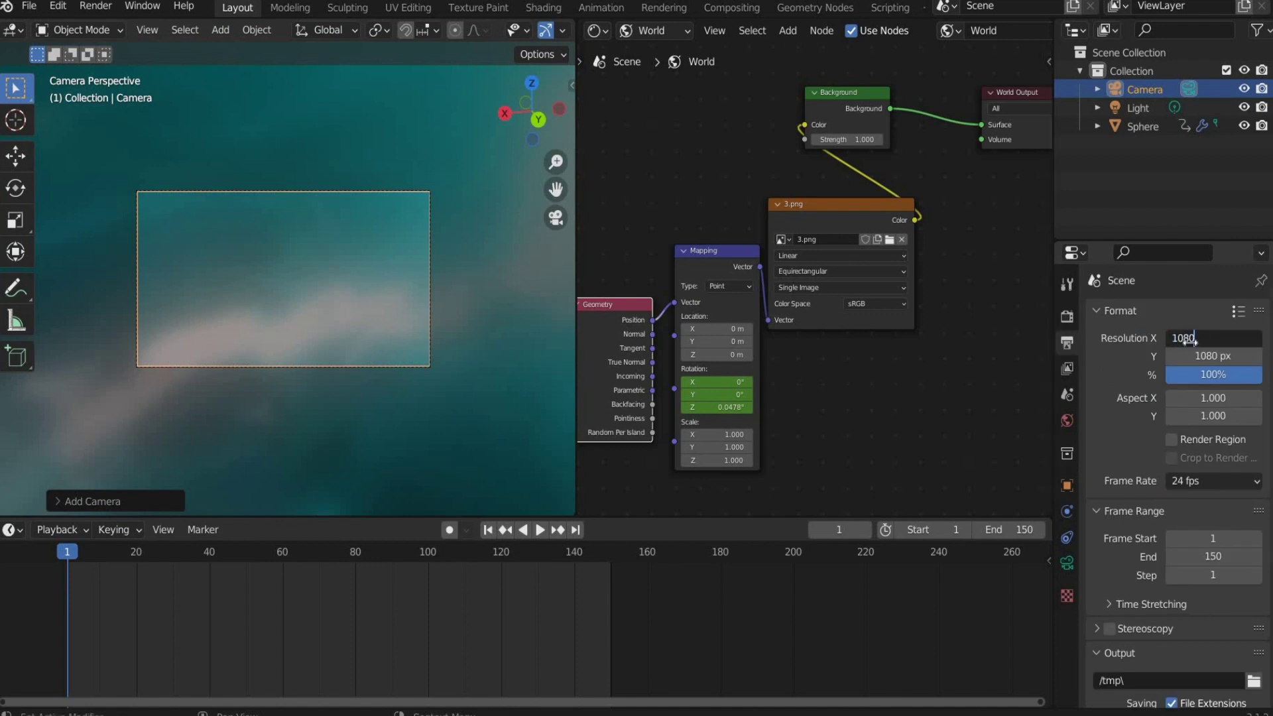
pyautogui.press('Return')
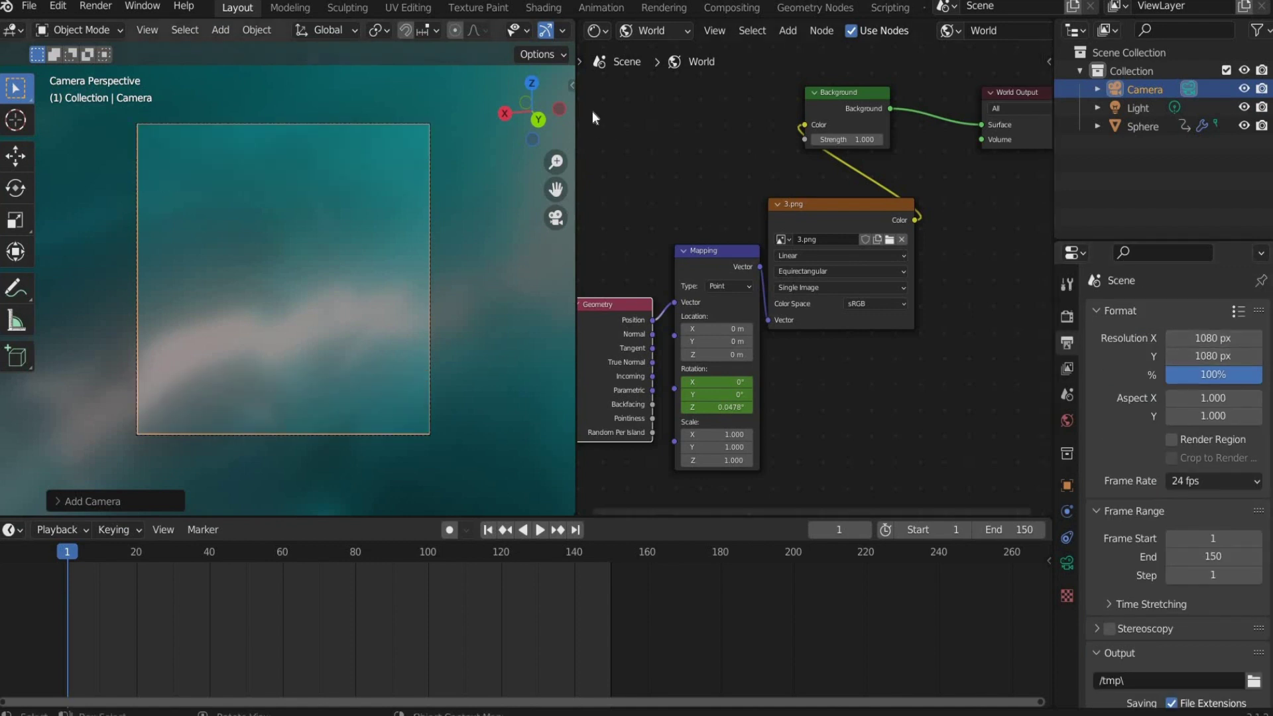
# Move the camera back until the whole sphere fits in the square frame, and play the animation to check the framing.
pyautogui.click(572, 85)
pyautogui.moveTo(483, 125)
pyautogui.mouseDown()
pyautogui.moveTo(506, 125)
pyautogui.moveTo(481, 125)
pyautogui.mouseUp()
pyautogui.moveTo(464, 143); pyautogui.dragTo(530, 125)
pyautogui.moveTo(483, 143); pyautogui.dragTo(541, 143)
pyautogui.moveTo(484, 161); pyautogui.dragTo(543, 161)
pyautogui.moveTo(483, 125)
pyautogui.mouseDown()
pyautogui.moveTo(504, 125)
pyautogui.moveTo(492, 125)
pyautogui.mouseUp()
pyautogui.moveTo(484, 143); pyautogui.dragTo(442, 143)
pyautogui.moveTo(474, 161); pyautogui.dragTo(462, 161)
pyautogui.click(416, 79)
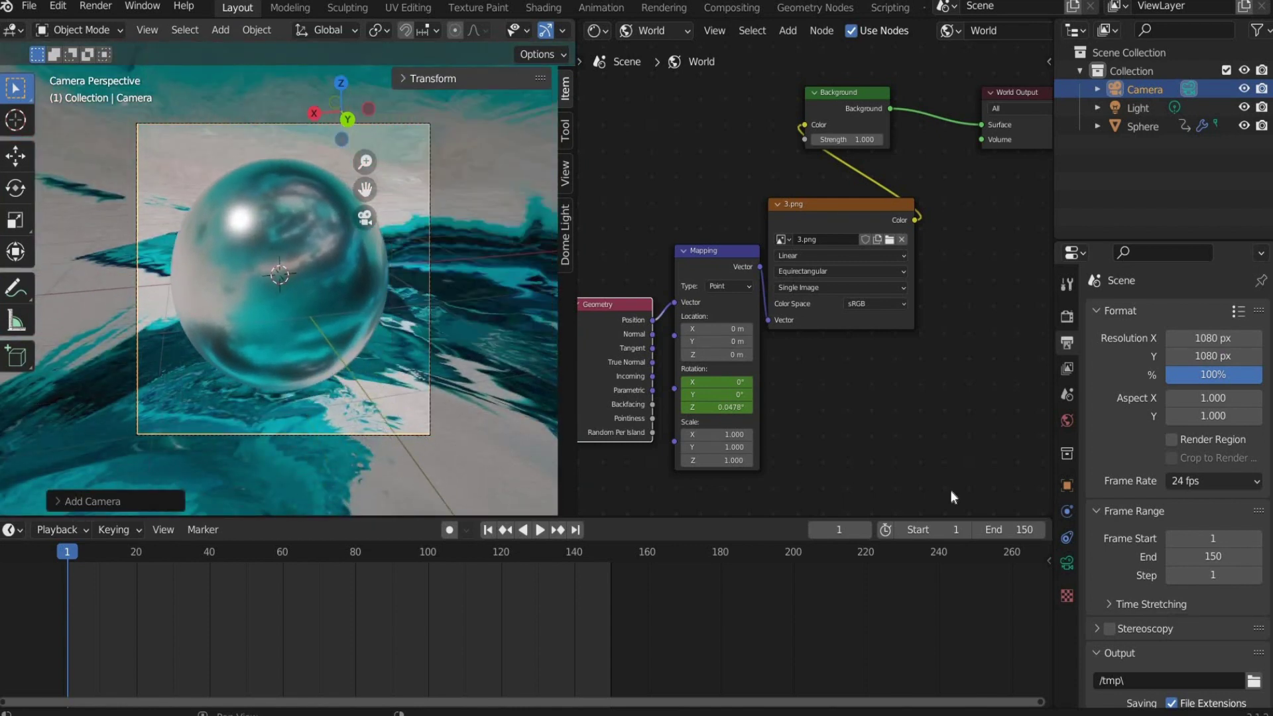
pyautogui.press('space')
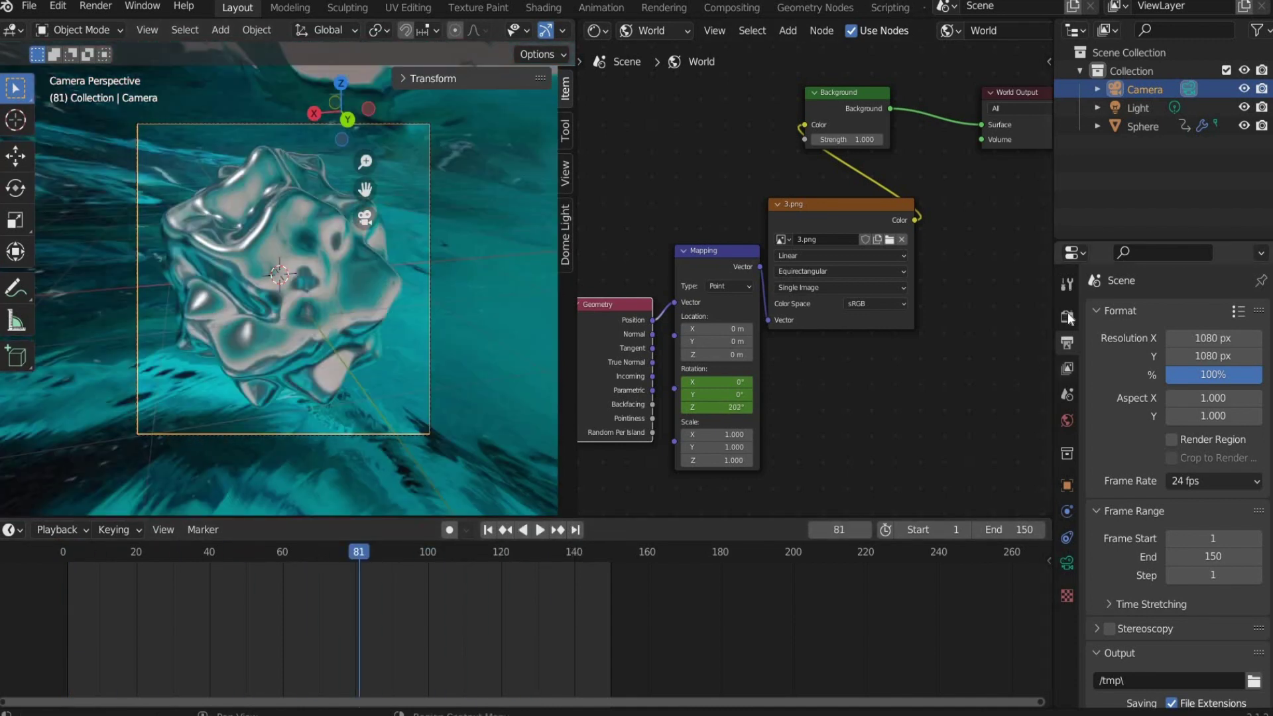
# Make the film background transparent in the render settings.
pyautogui.click(1066, 316)
pyautogui.click(1095, 649)
pyautogui.scroll(-5, 1116, 611)
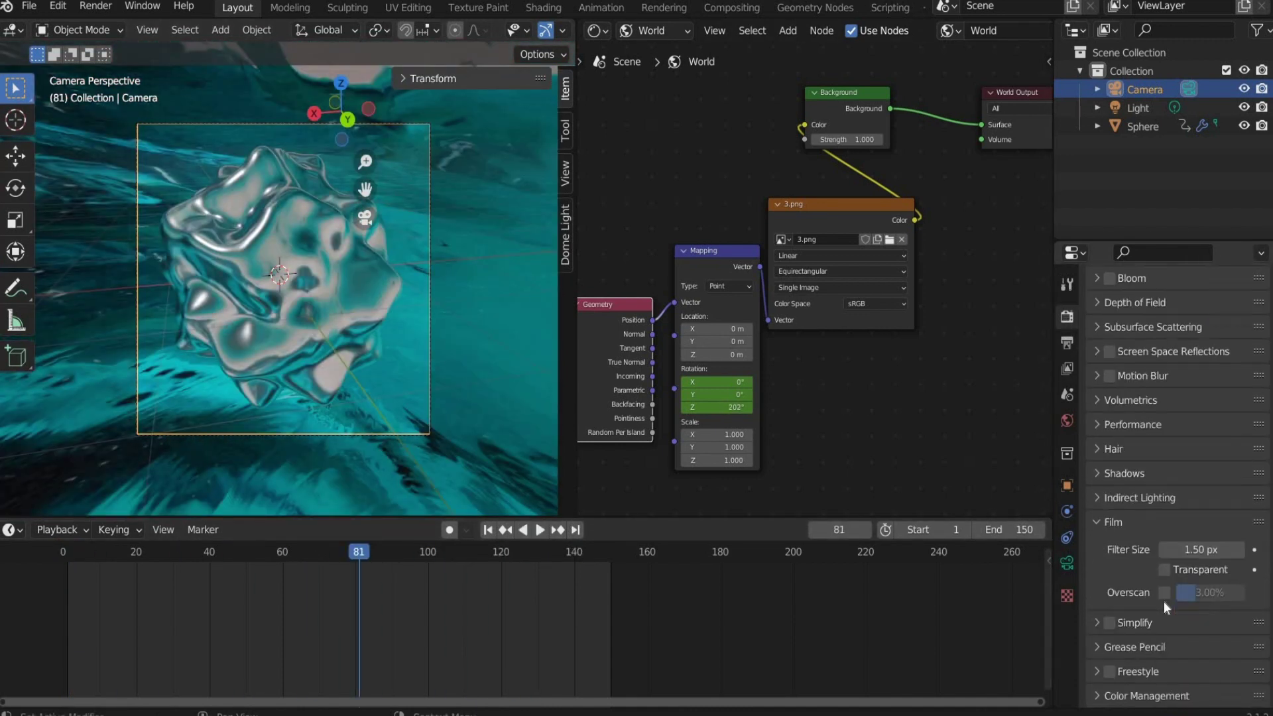
pyautogui.click(1164, 570)
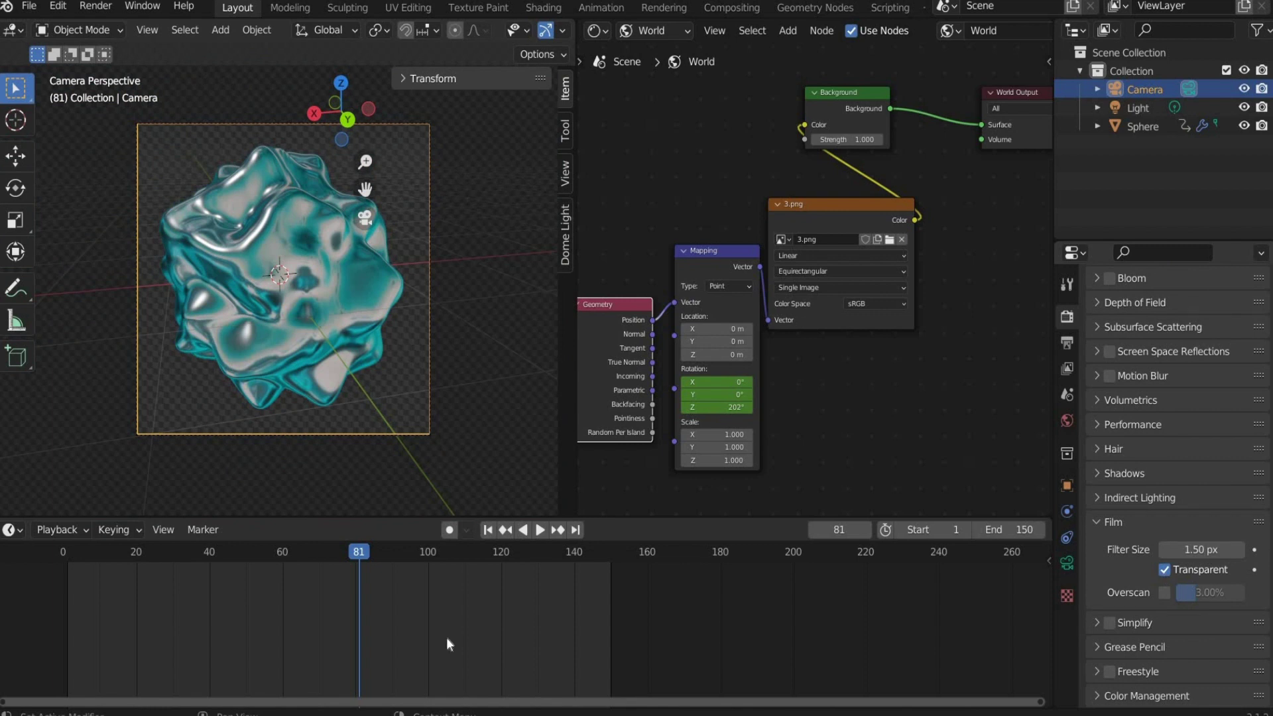
# Return to frame 0 and render the animation as an image sequence.
pyautogui.moveTo(400, 548); pyautogui.dragTo(45, 558)
pyautogui.press('space')
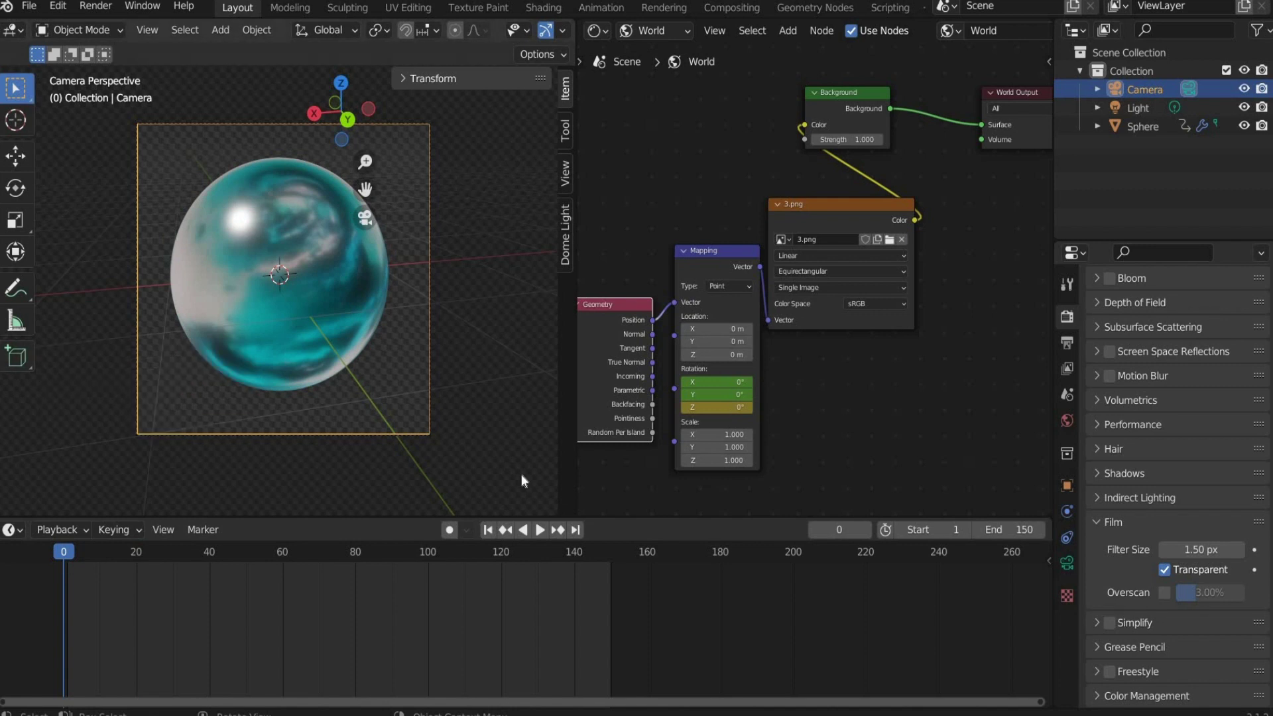
pyautogui.hotkey('ctrl', 'F12')
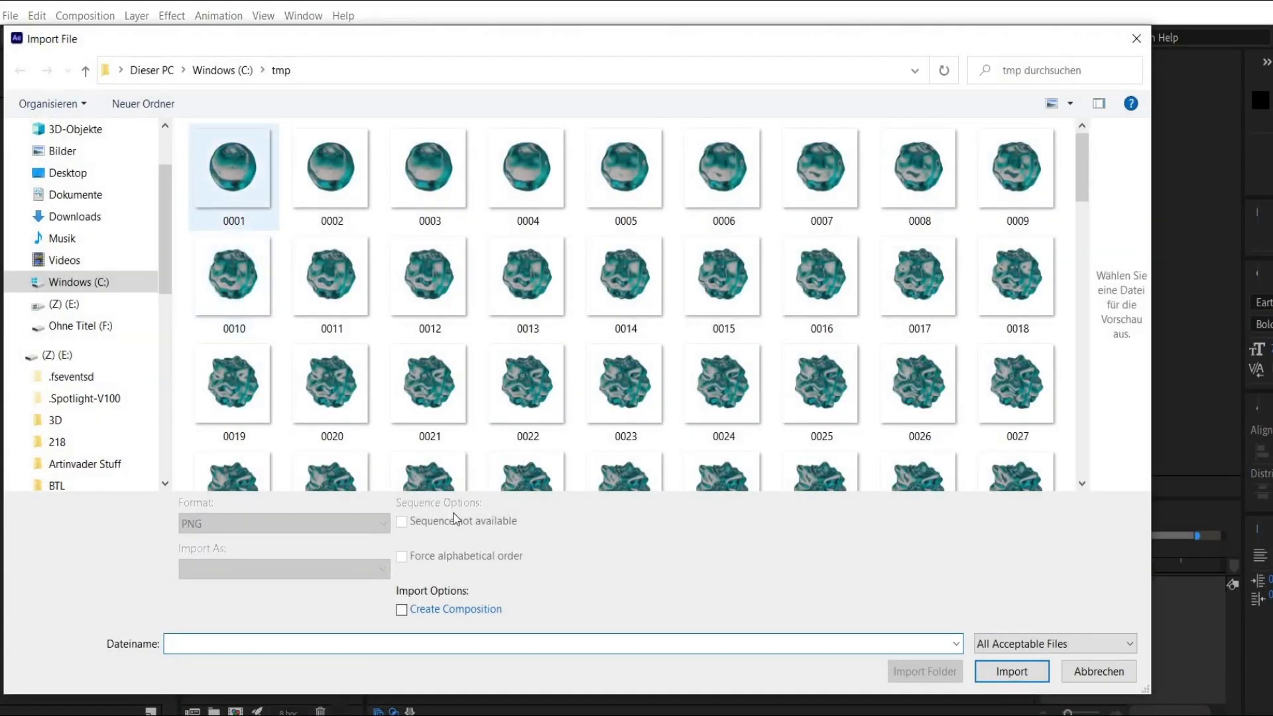
# In After Effects, import the rendered PNG sequence starting at 0001 from the tmp folder and place it in the composition Comp.
pyautogui.click(248, 180)
pyautogui.click(1008, 657)
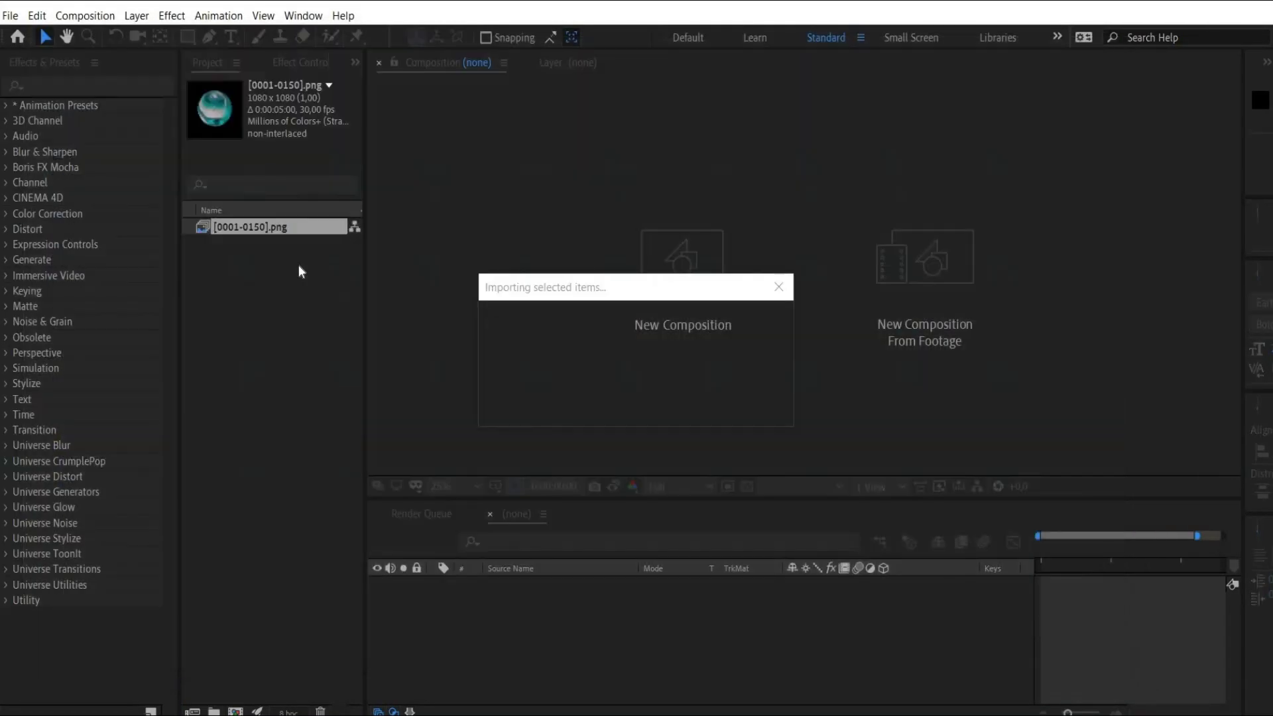
pyautogui.moveTo(516, 617); pyautogui.dragTo(512, 611)
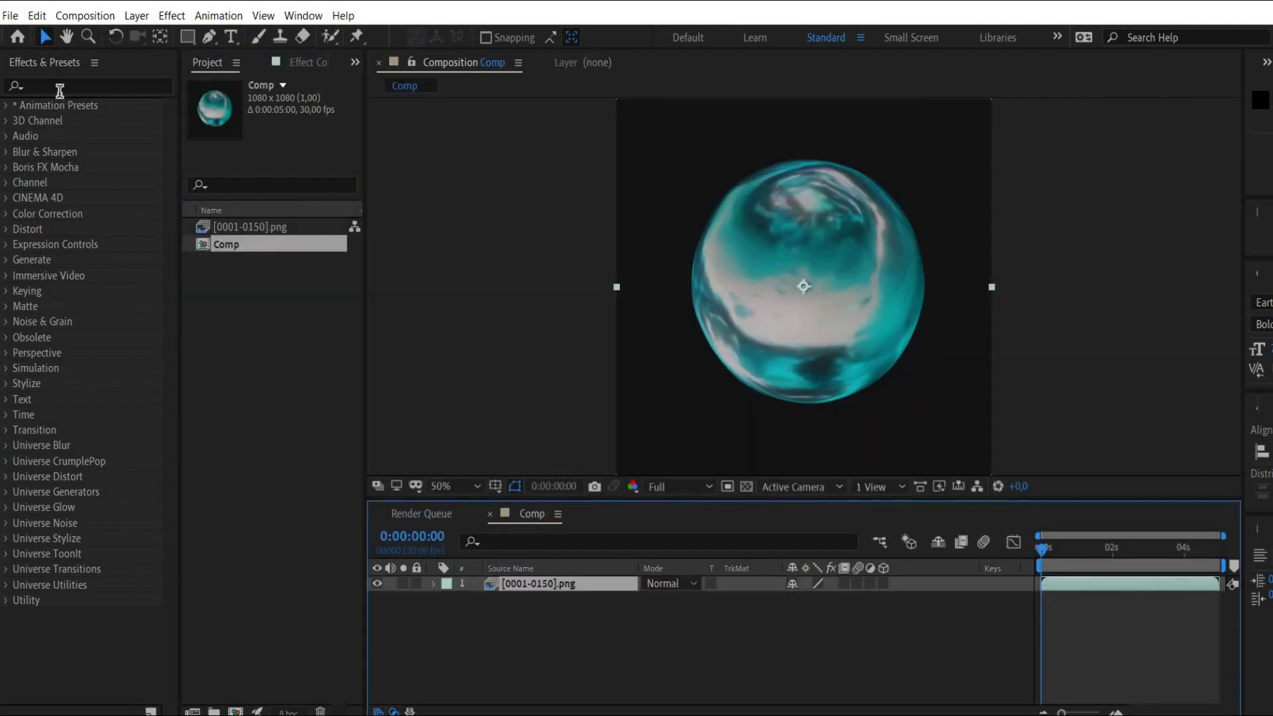
# Apply the Hue/Saturation effect to the sphere sequence and set its Master Saturation to 30.
pyautogui.click(60, 87)
pyautogui.click(60, 85)
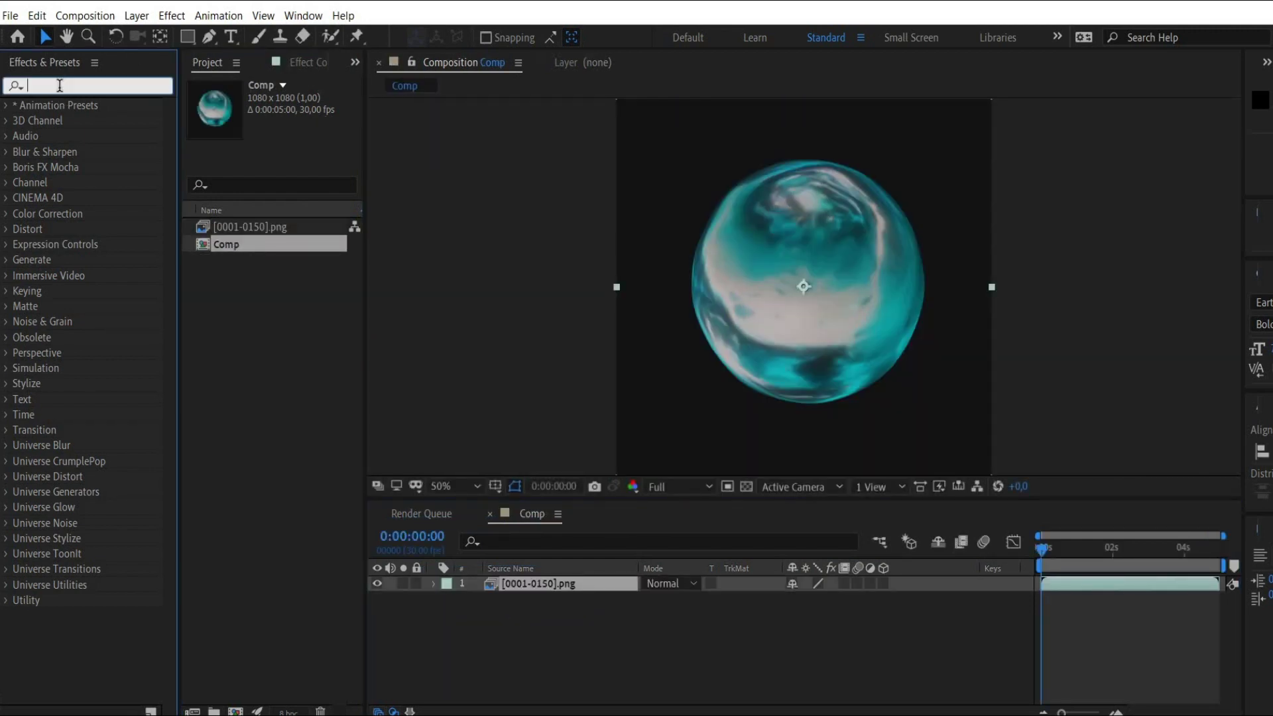
pyautogui.write('hue')
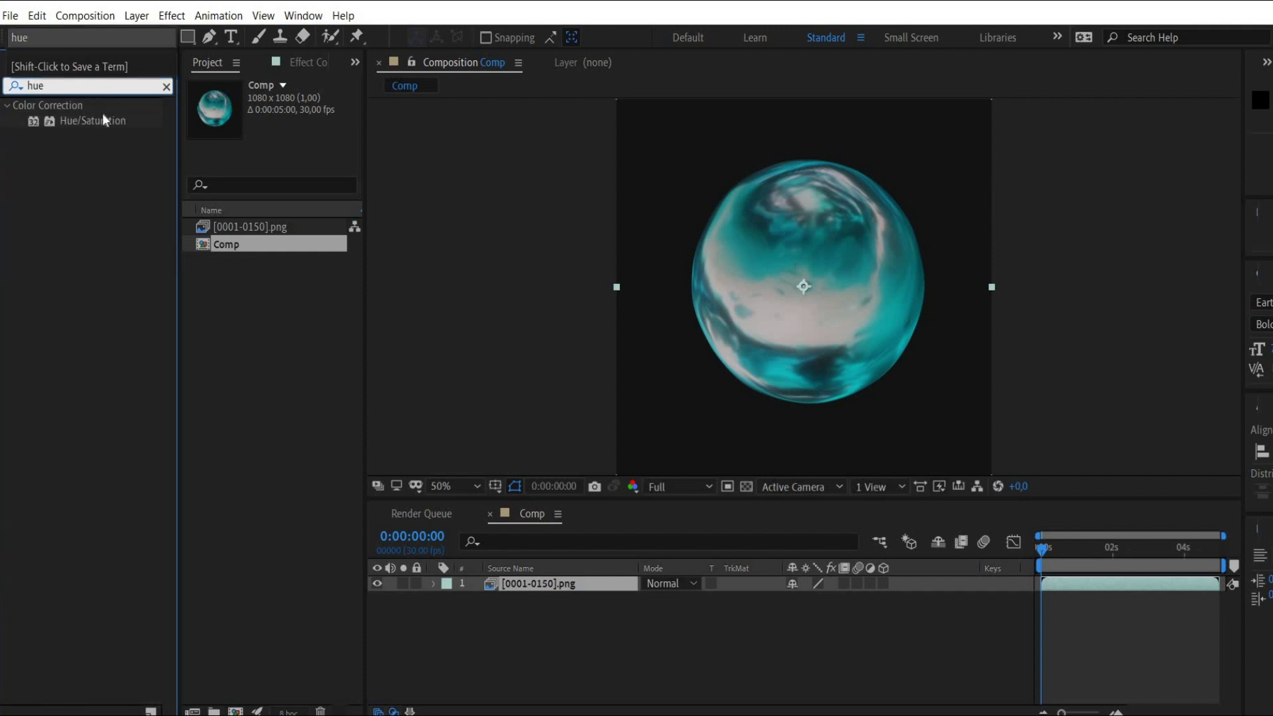
pyautogui.doubleClick(100, 118)
pyautogui.moveTo(184, 272); pyautogui.dragTo(163, 265)
pyautogui.click(279, 241)
pyautogui.press('Return')
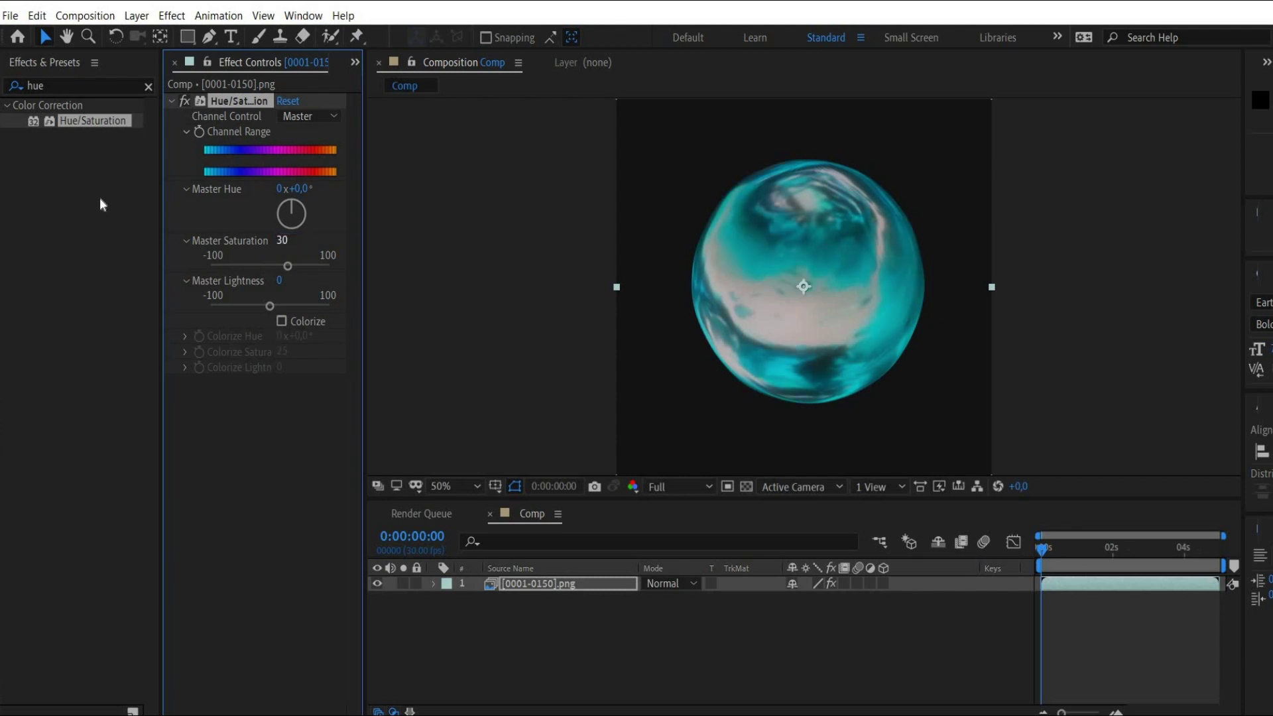
# Apply the Edge Glow effect to the sphere sequence and set Edge Detect to 150.
pyautogui.doubleClick(77, 87)
pyautogui.write('edge')
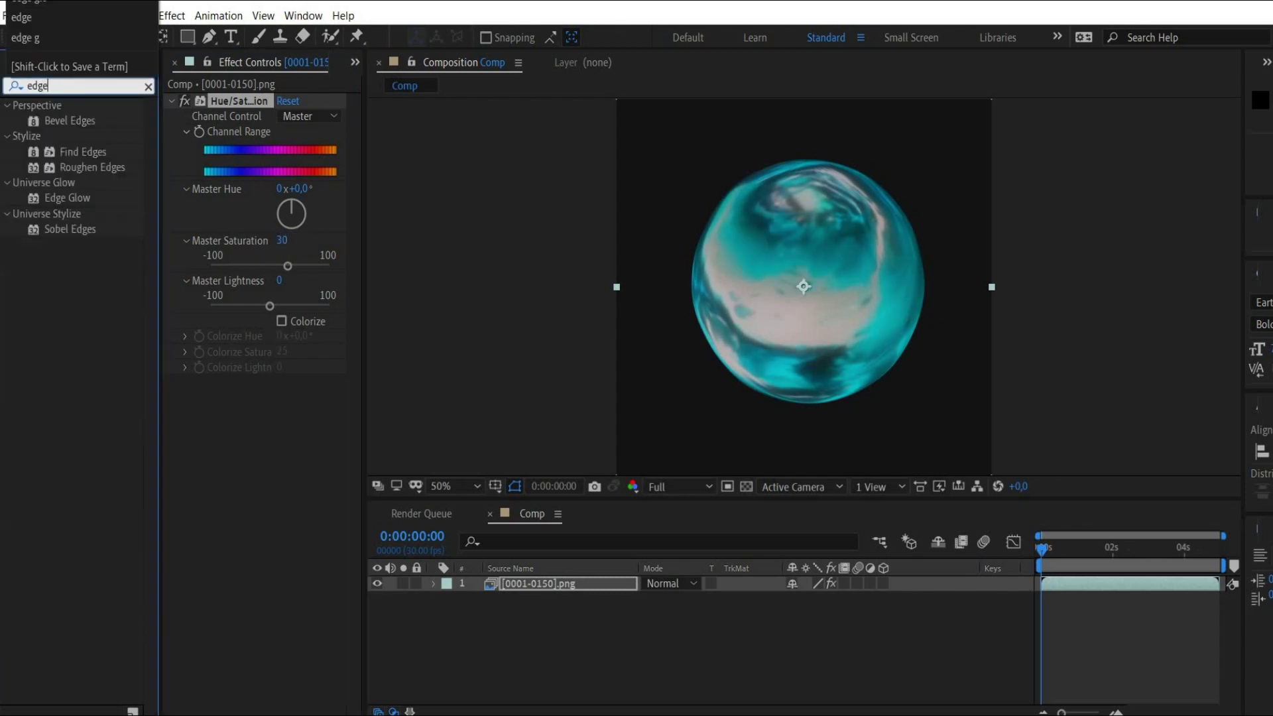
pyautogui.doubleClick(67, 198)
pyautogui.click(287, 398)
pyautogui.write('150')
pyautogui.press('Return')
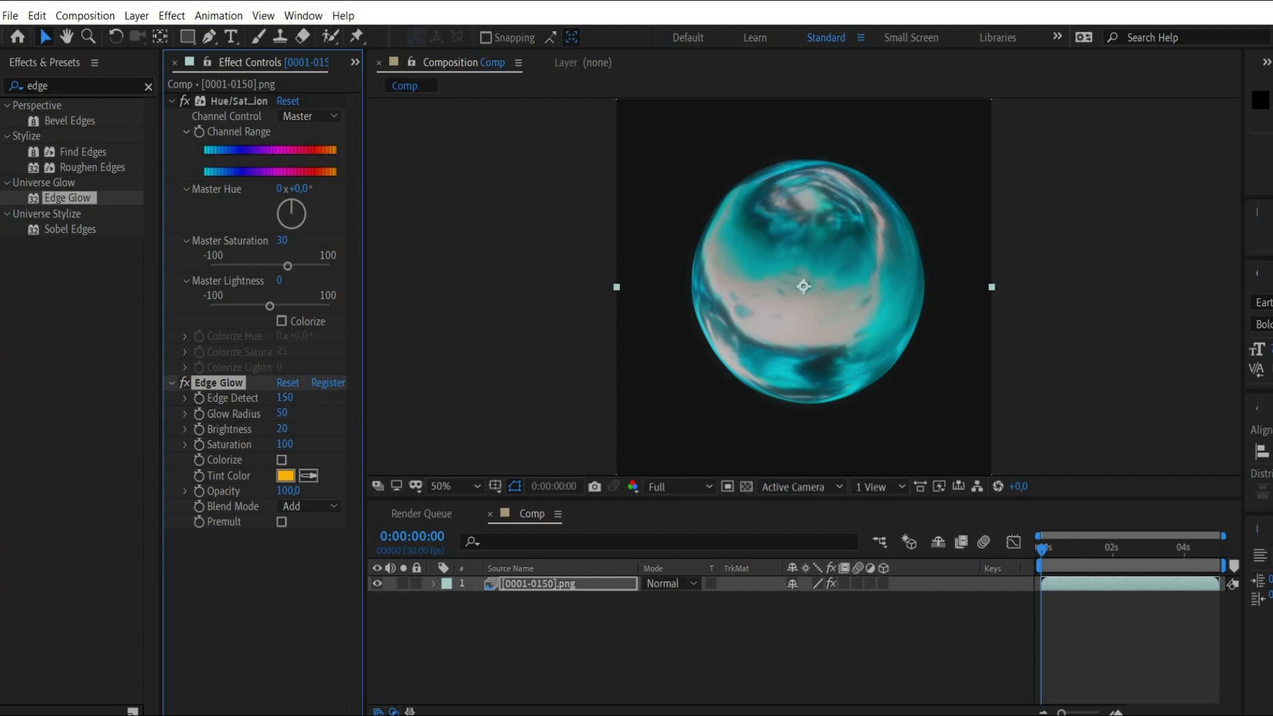
# Add pexels-andre-moura-3289880.jpg to the composition, scale it to fill the frame, and place it behind the sphere layer.
pyautogui.click(357, 63)
pyautogui.click(399, 86)
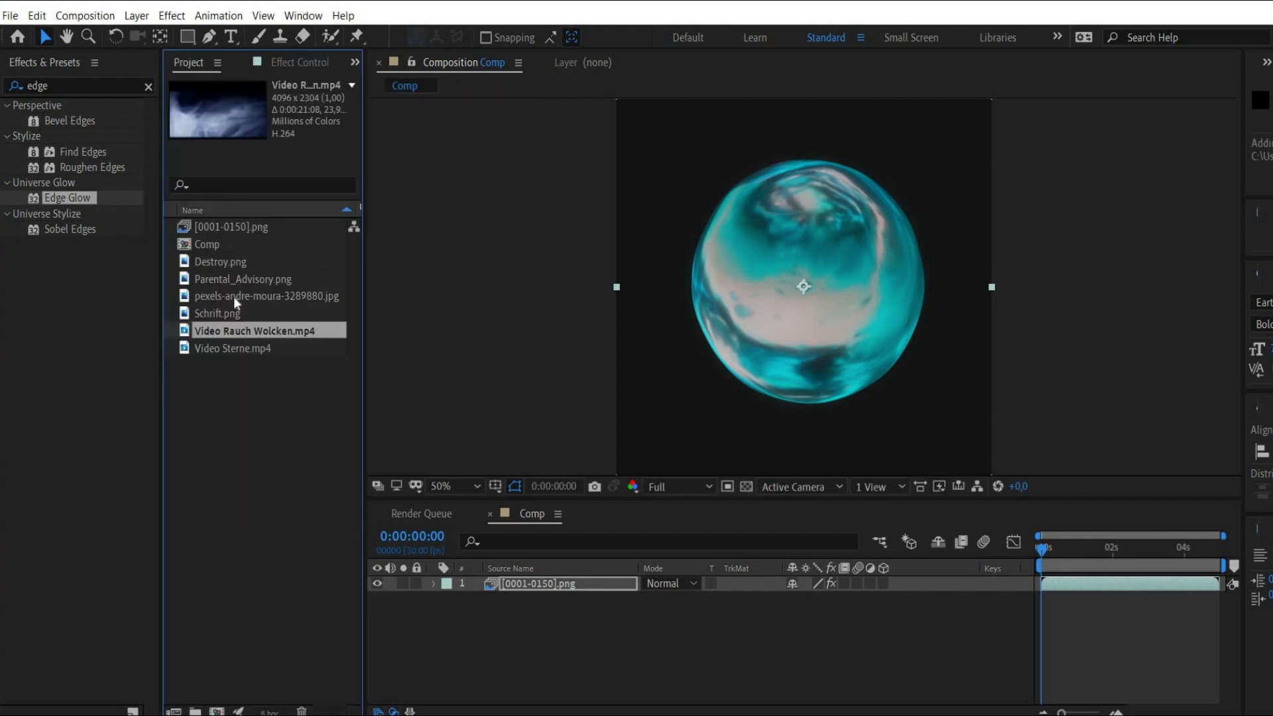
pyautogui.moveTo(234, 297); pyautogui.dragTo(560, 582)
pyautogui.scroll(-3, 800, 393)
pyautogui.moveTo(804, 470); pyautogui.dragTo(786, 335)
pyautogui.moveTo(672, 286); pyautogui.dragTo(758, 288)
pyautogui.press('.')
pyautogui.press('.')
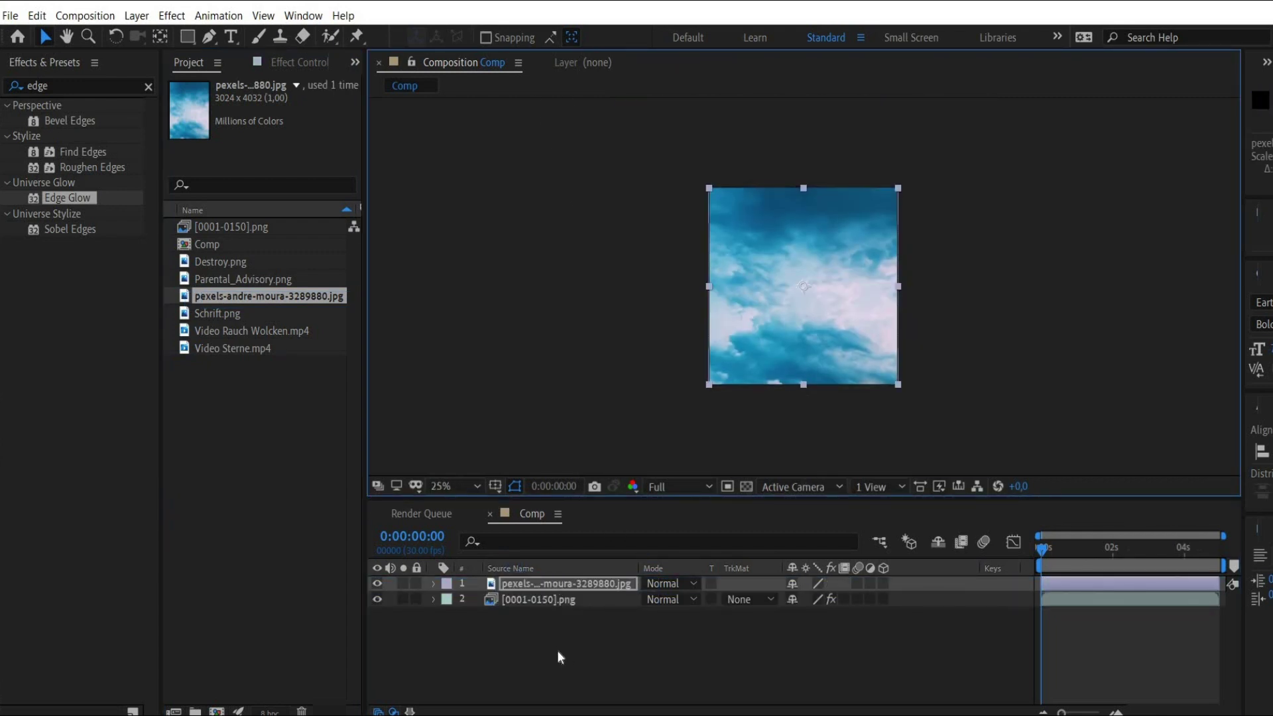
pyautogui.hotkey('ctrl', '[')
# Apply the Hue/Saturation effect to the cloud photo layer with Master Hue 345° and Master Saturation 10.
pyautogui.click(109, 85)
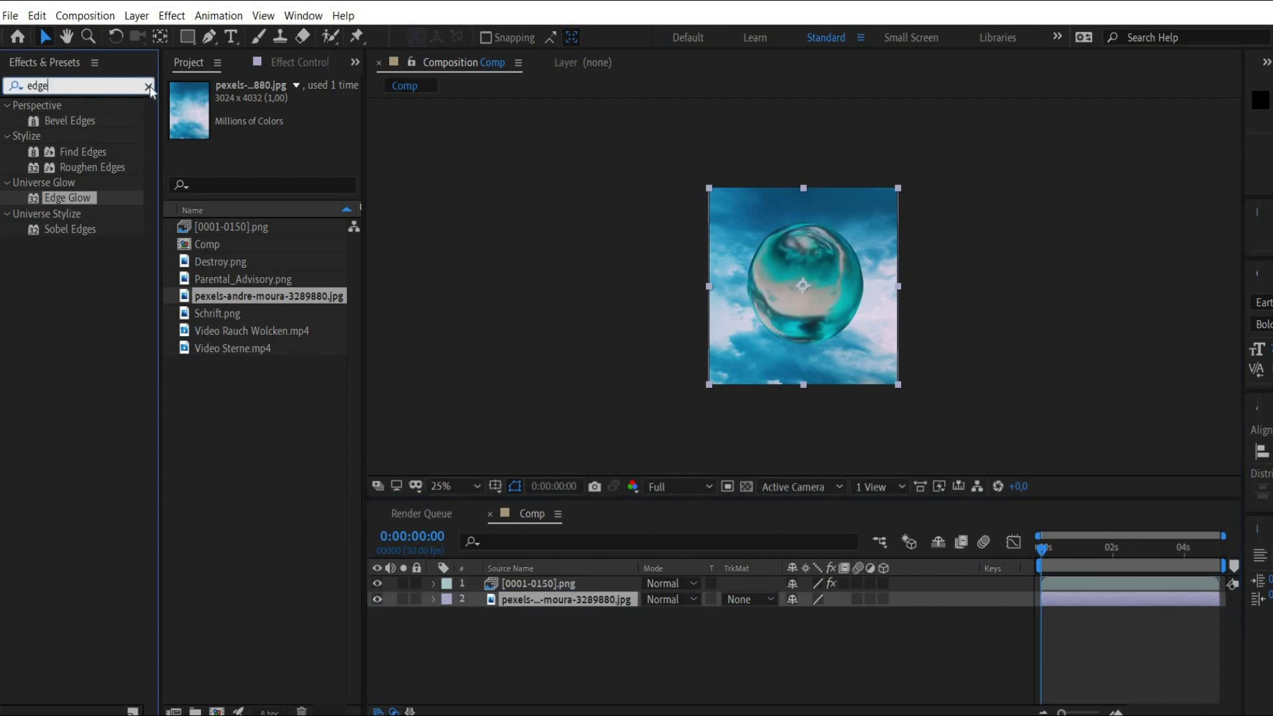
pyautogui.click(149, 87)
pyautogui.write('hue')
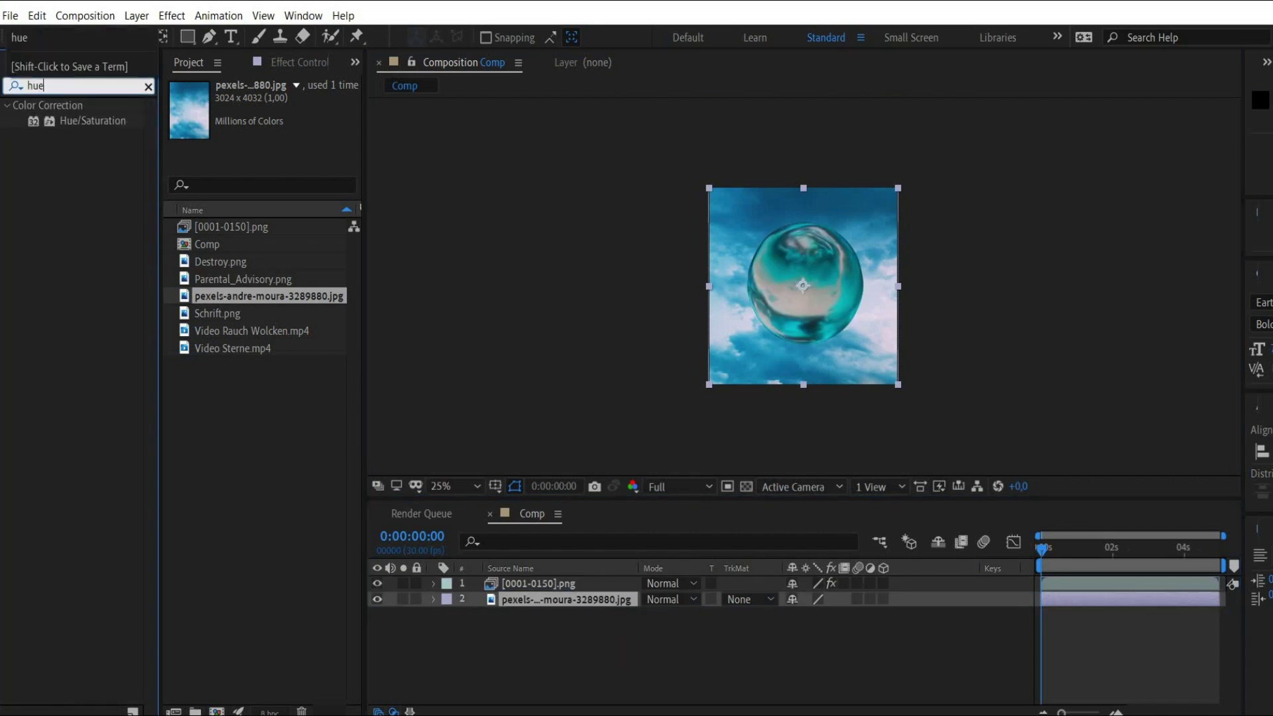
pyautogui.doubleClick(115, 123)
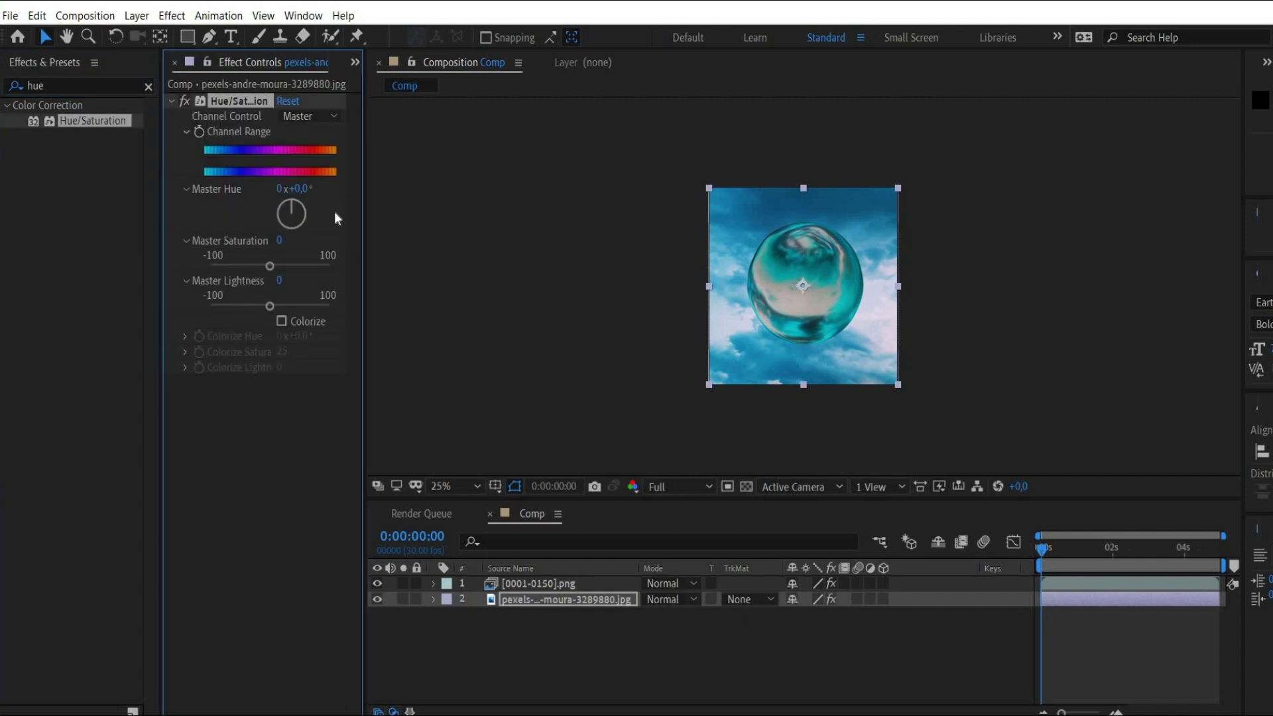
pyautogui.click(307, 185)
pyautogui.write('345')
pyautogui.press('Return')
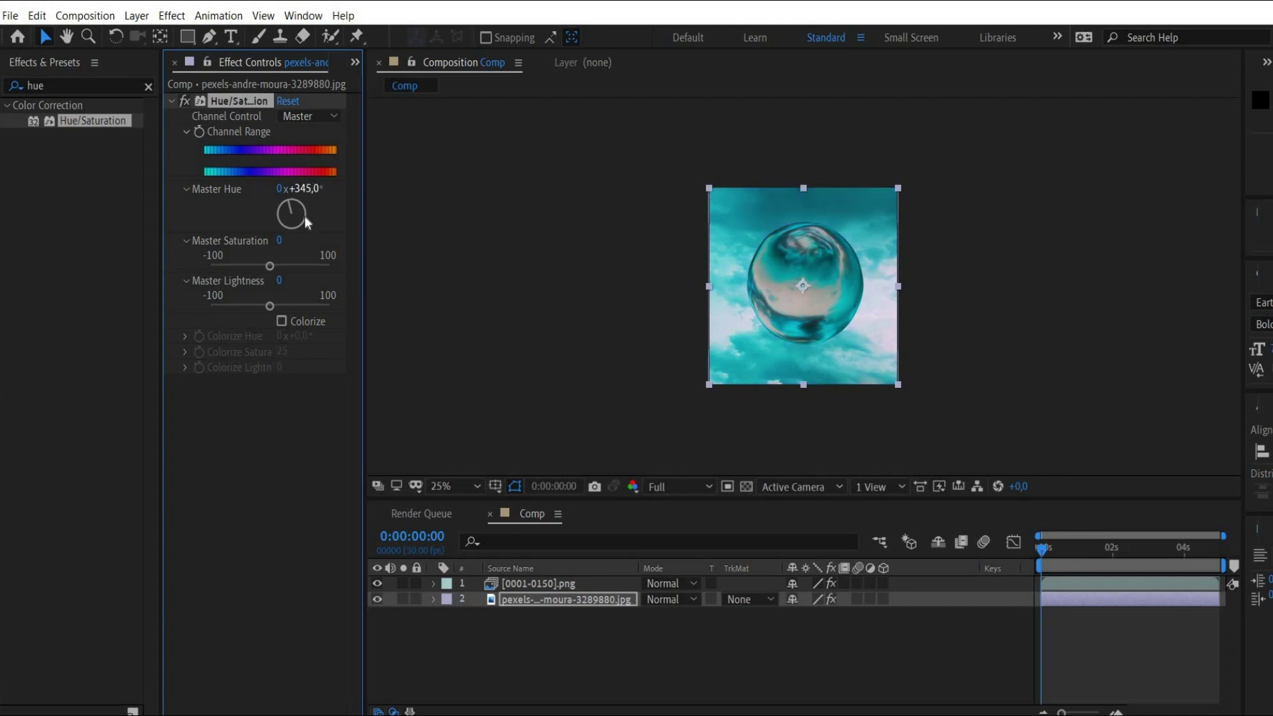
pyautogui.moveTo(282, 244); pyautogui.dragTo(282, 243)
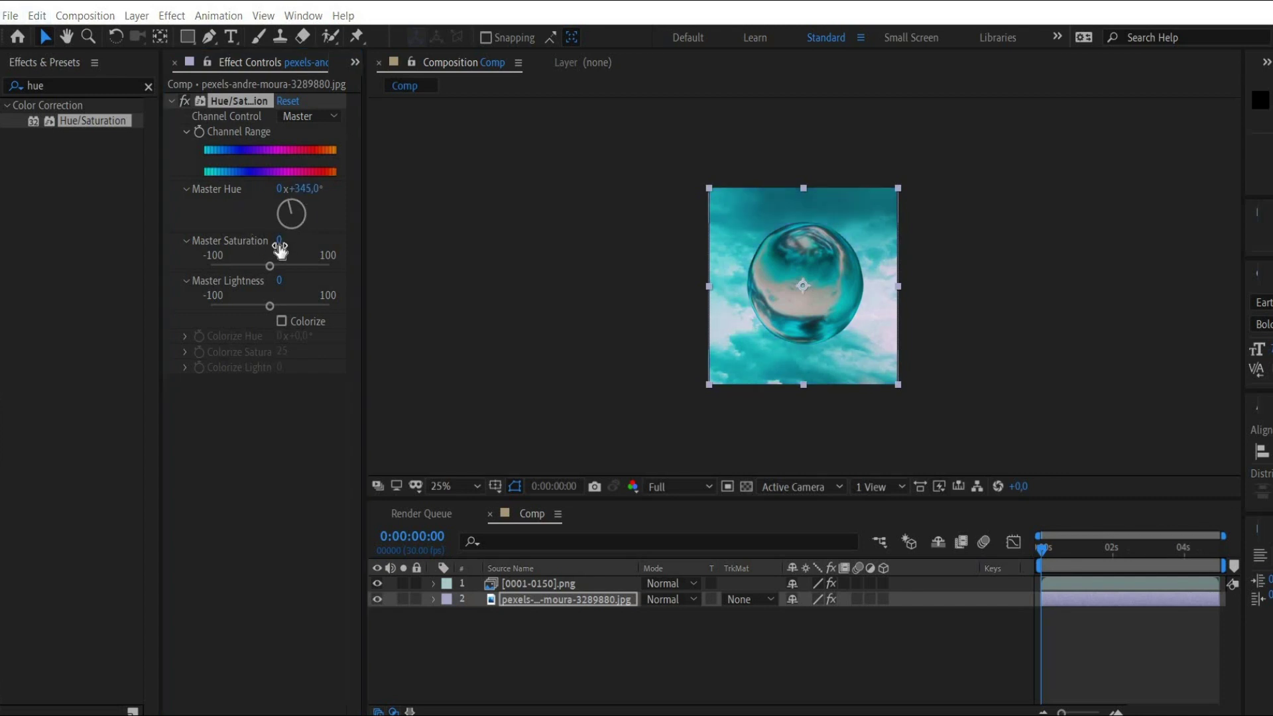
pyautogui.moveTo(279, 242); pyautogui.dragTo(281, 248)
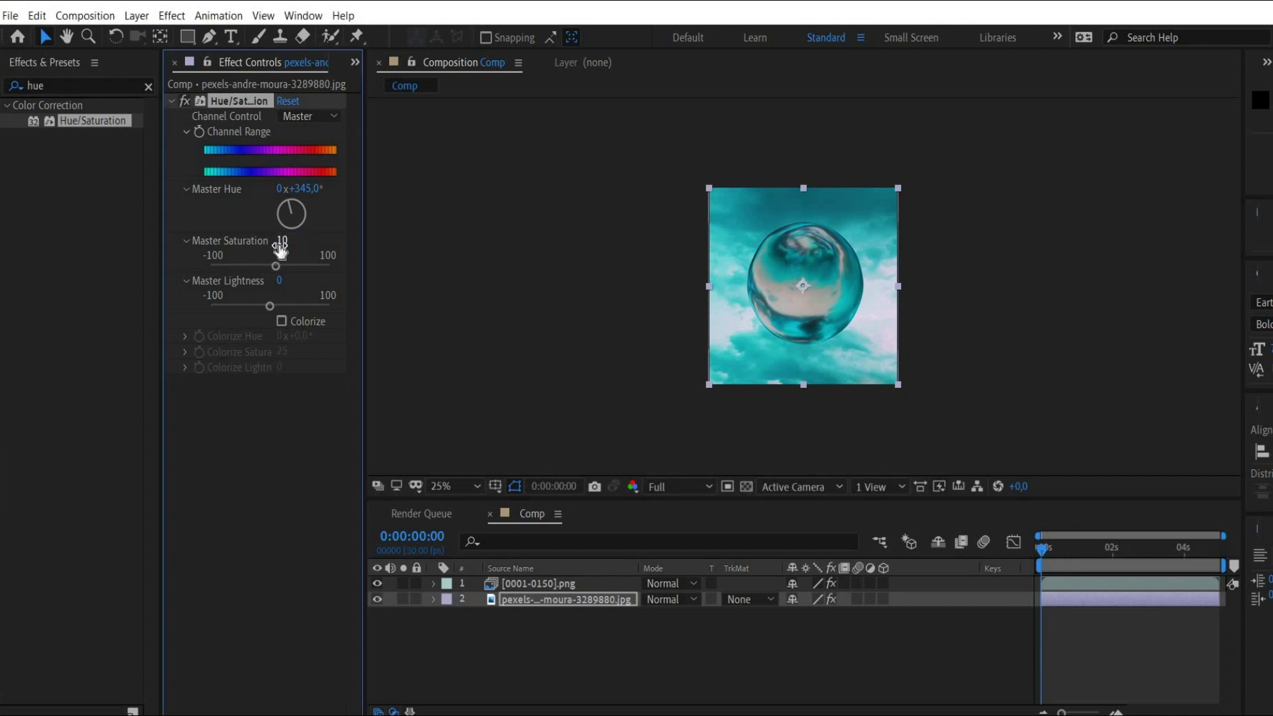
# Duplicate the cloud photo layer, set the upper copy's blending mode to Multiply and its opacity to 30%.
pyautogui.click(535, 603)
pyautogui.hotkey('ctrl', 'd')
pyautogui.click(653, 593)
pyautogui.click(794, 140)
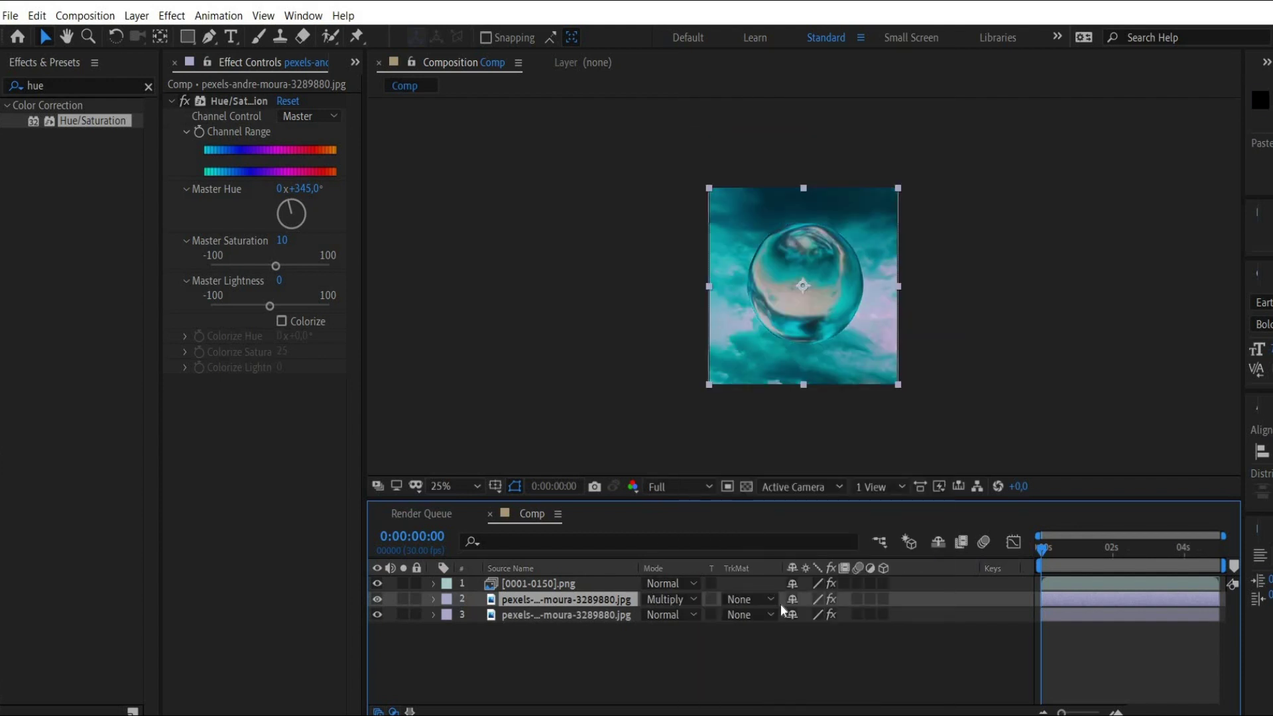
pyautogui.press('t')
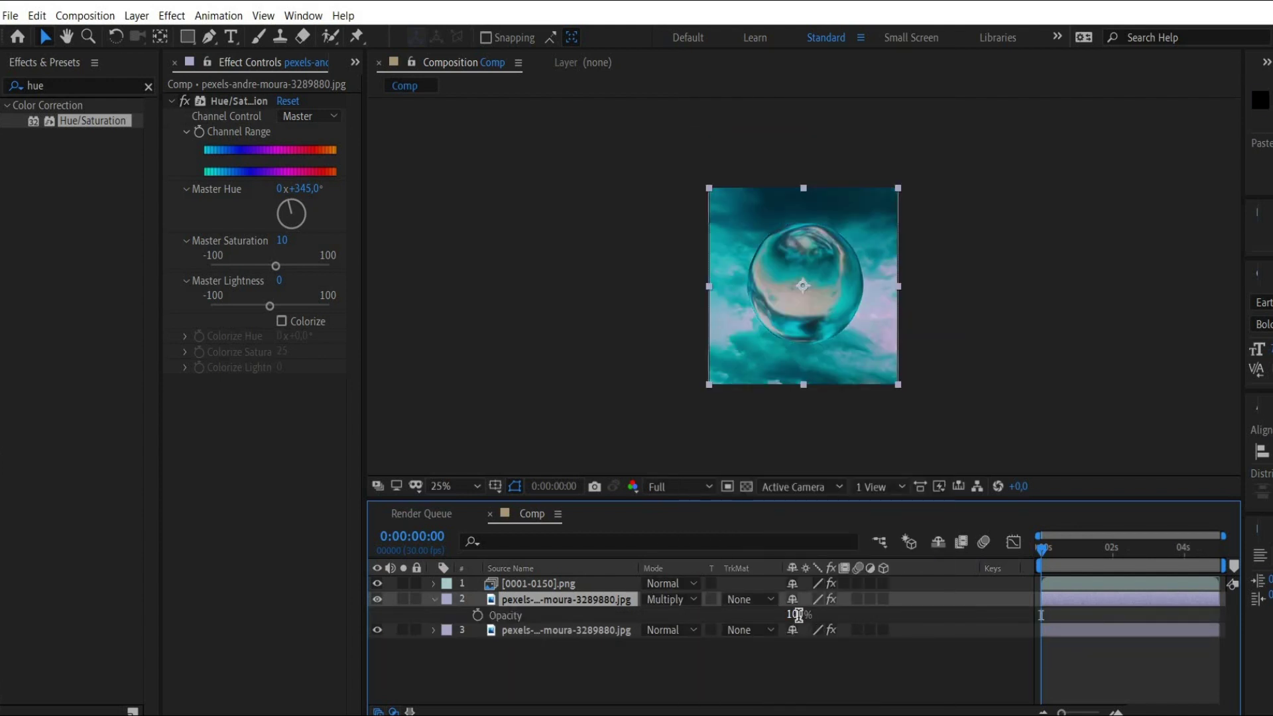
pyautogui.click(797, 615)
pyautogui.write('30')
pyautogui.press('Return')
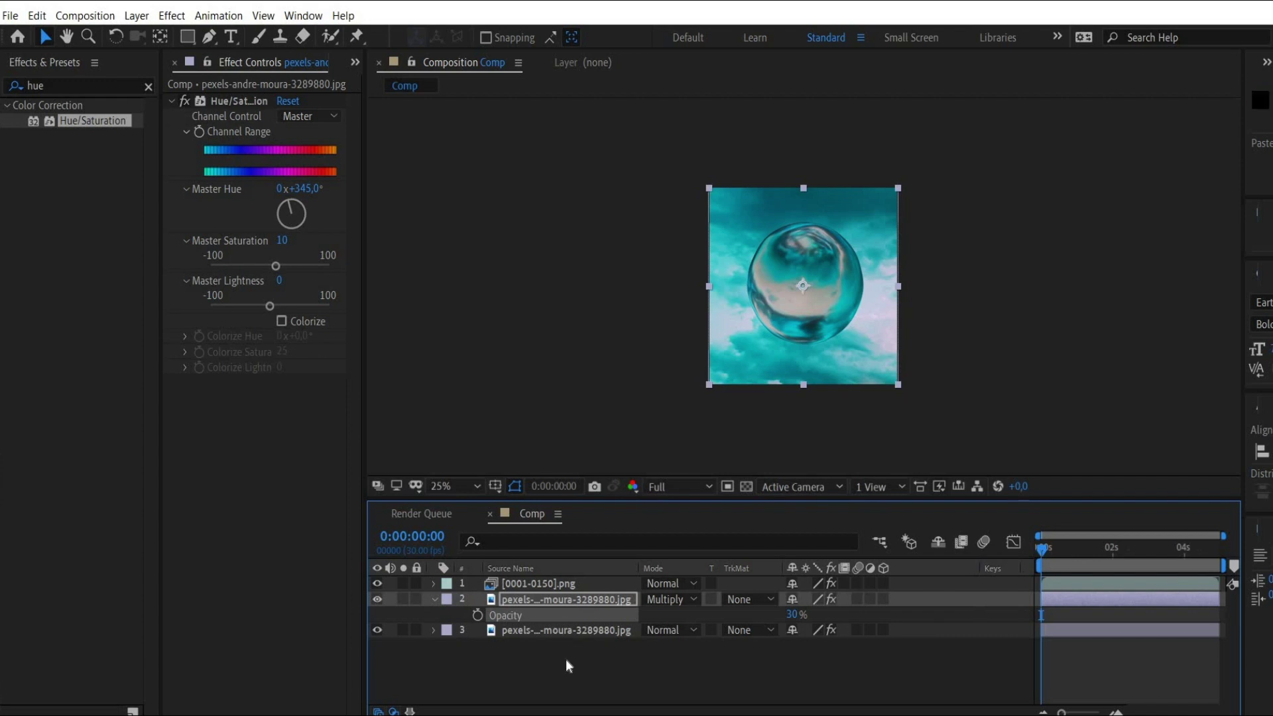
# Apply Selective Color to the lowest cloud photo layer and set the Whites to Yellow 100% and Black 40%.
pyautogui.click(564, 633)
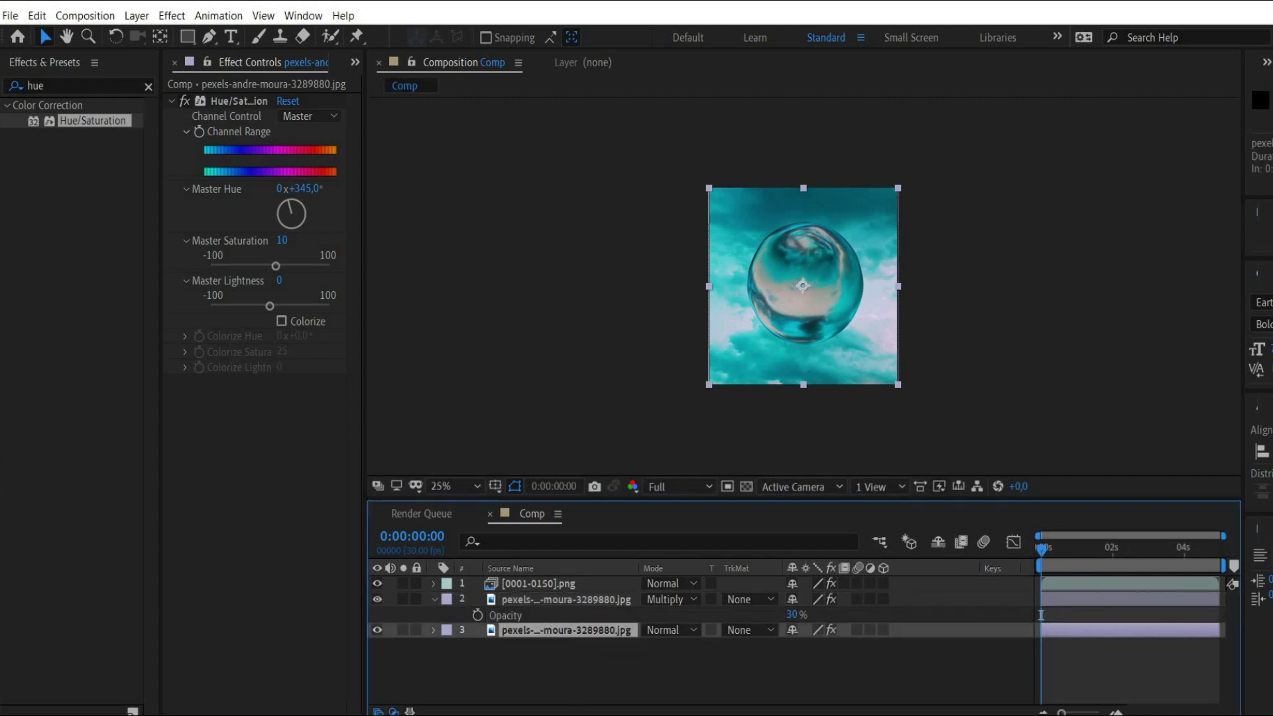
pyautogui.click(87, 82)
pyautogui.write('sele')
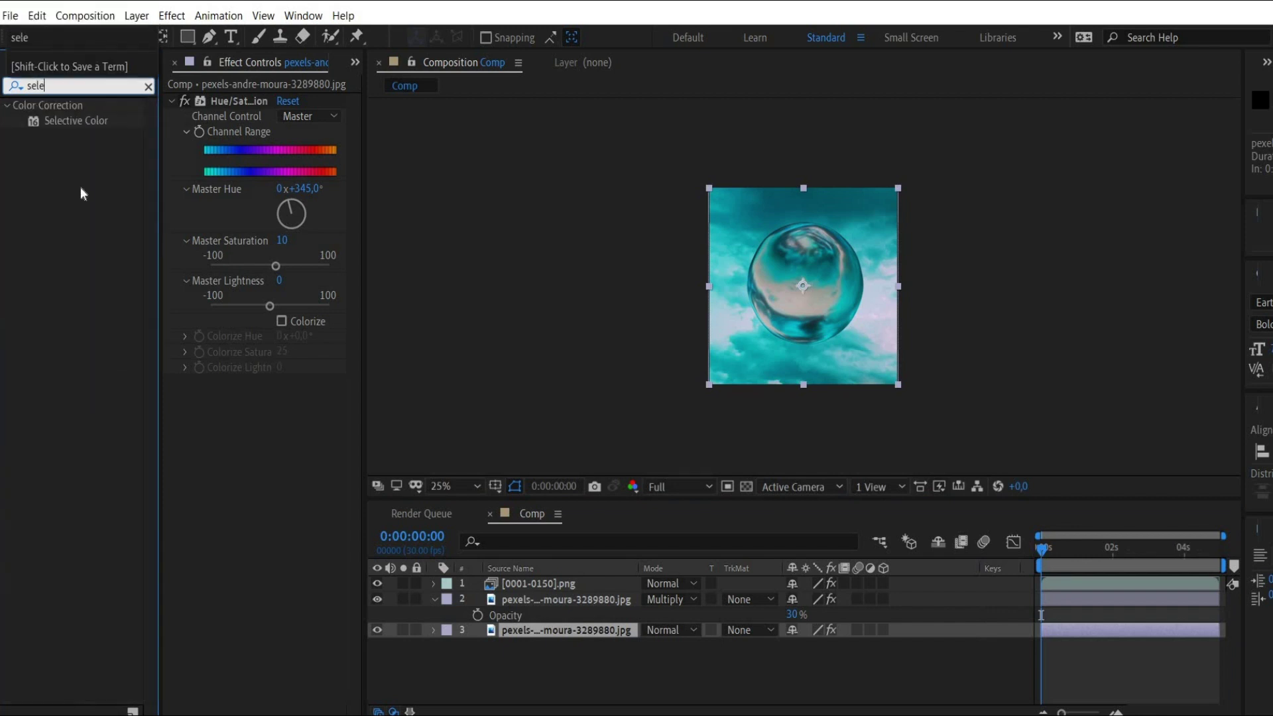
pyautogui.doubleClick(111, 122)
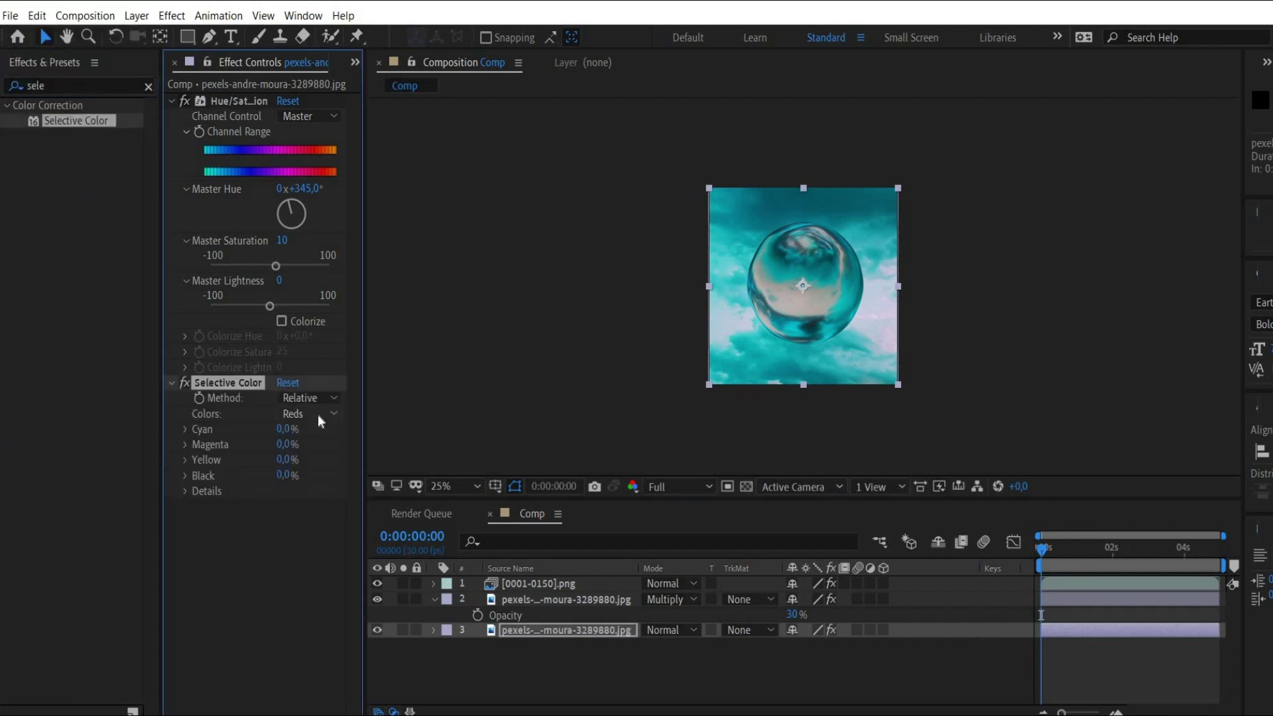
pyautogui.click(322, 416)
pyautogui.click(318, 537)
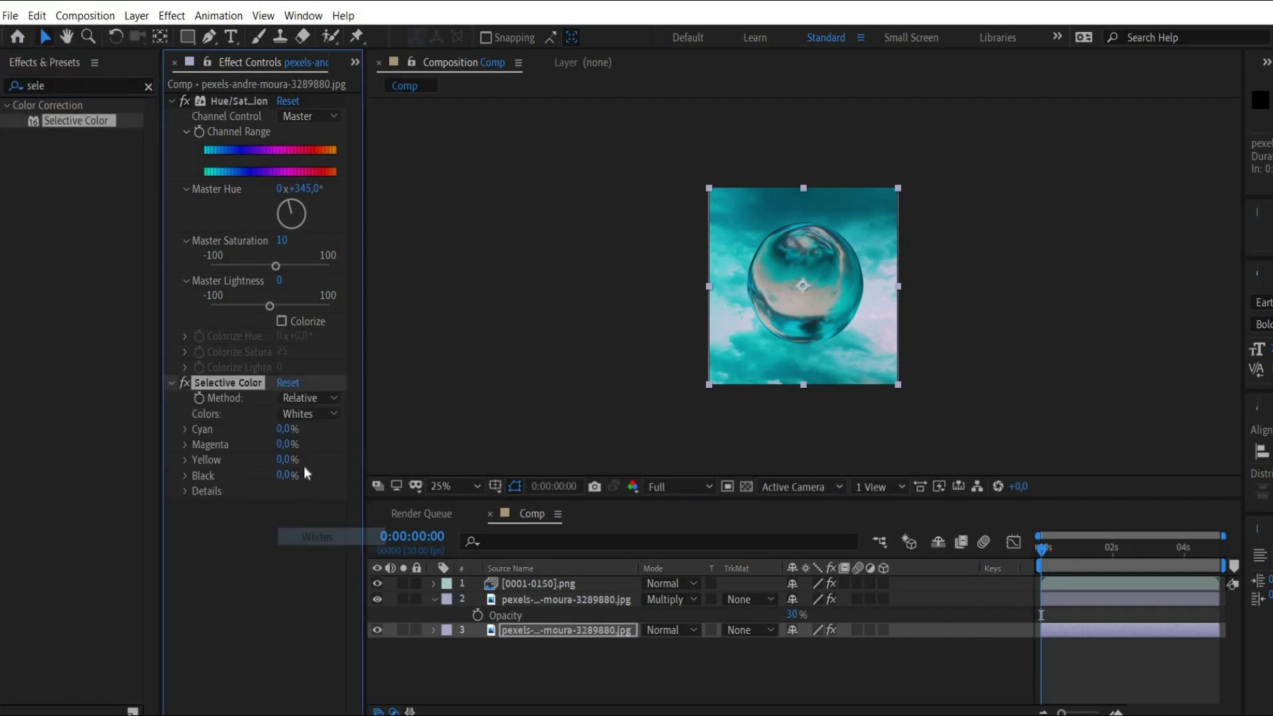
pyautogui.moveTo(284, 460); pyautogui.dragTo(671, 407)
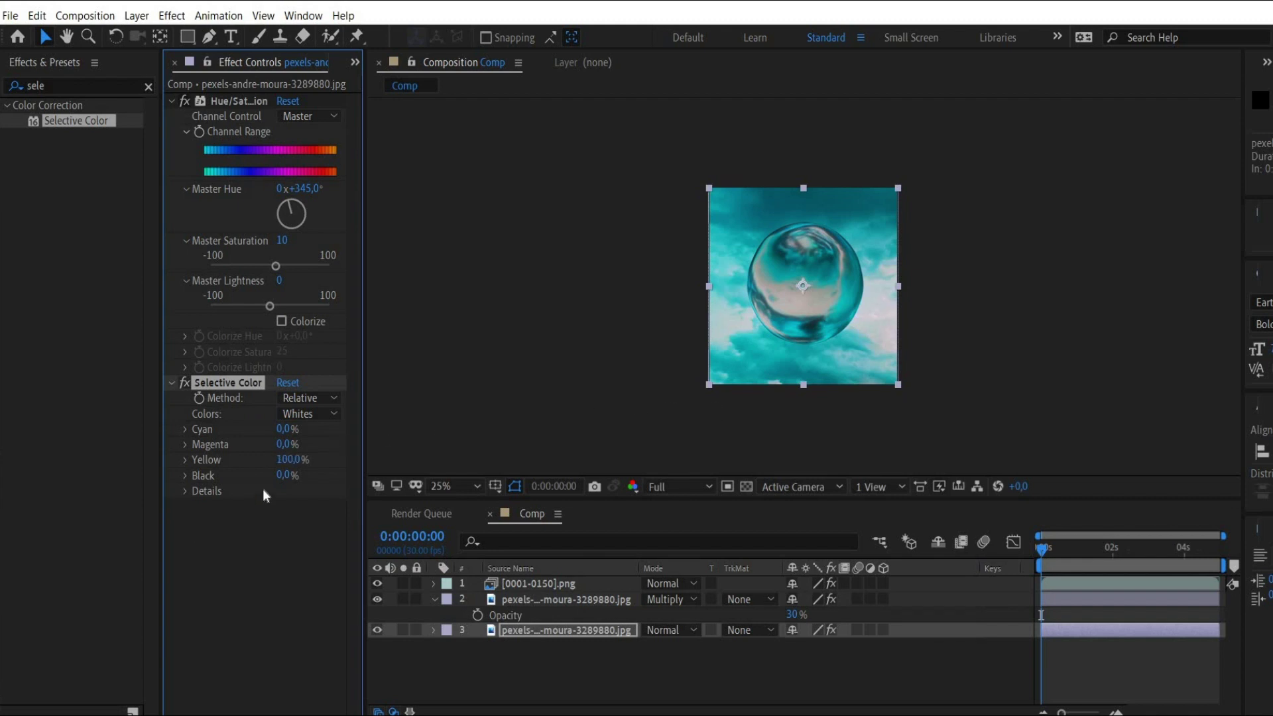
pyautogui.click(285, 475)
pyautogui.press('Return')
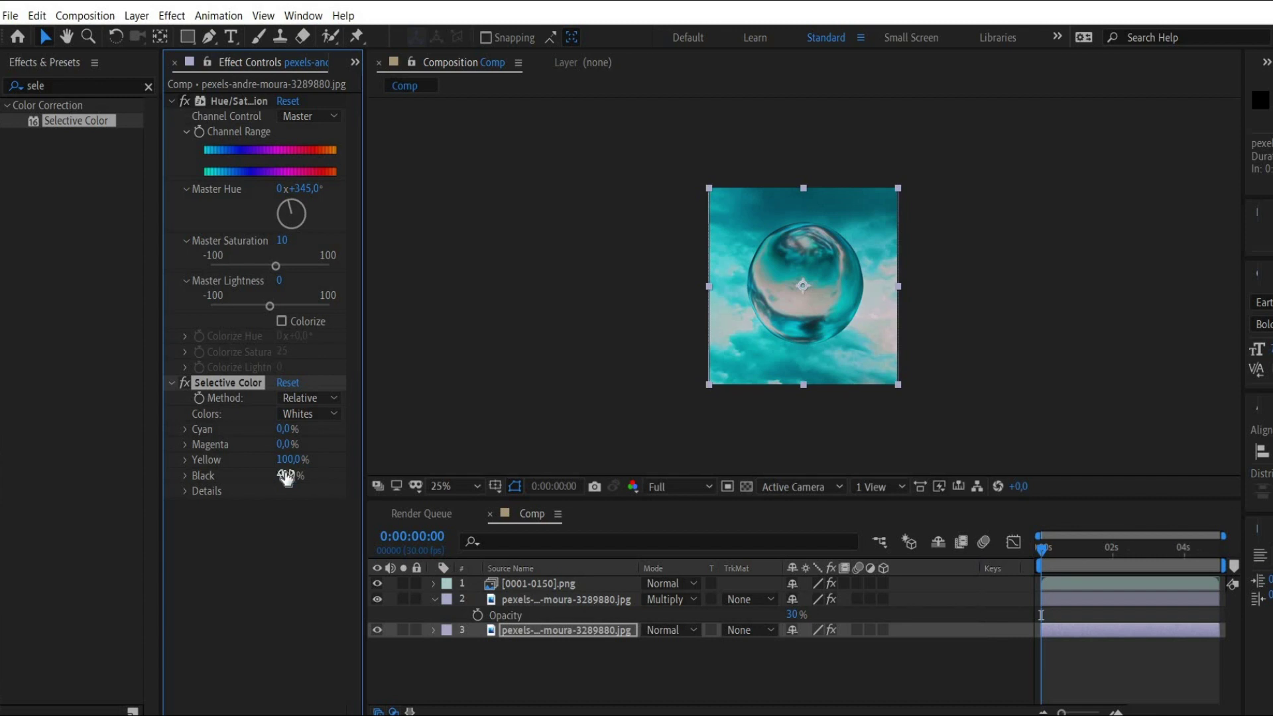
# Place Video Sterne.mp4 directly beneath the sphere layer, scale it to cover the frame, and set its blending mode to Screen.
pyautogui.click(355, 62)
pyautogui.click(381, 84)
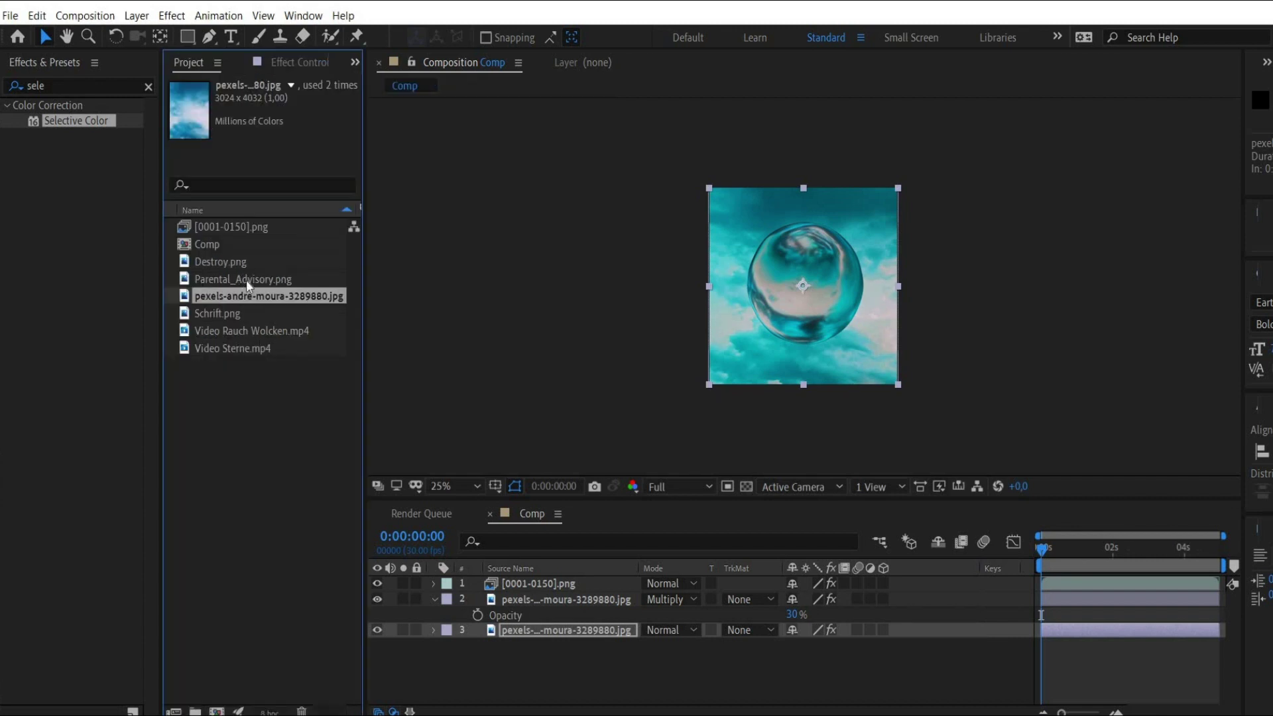
pyautogui.moveTo(260, 350); pyautogui.dragTo(531, 584)
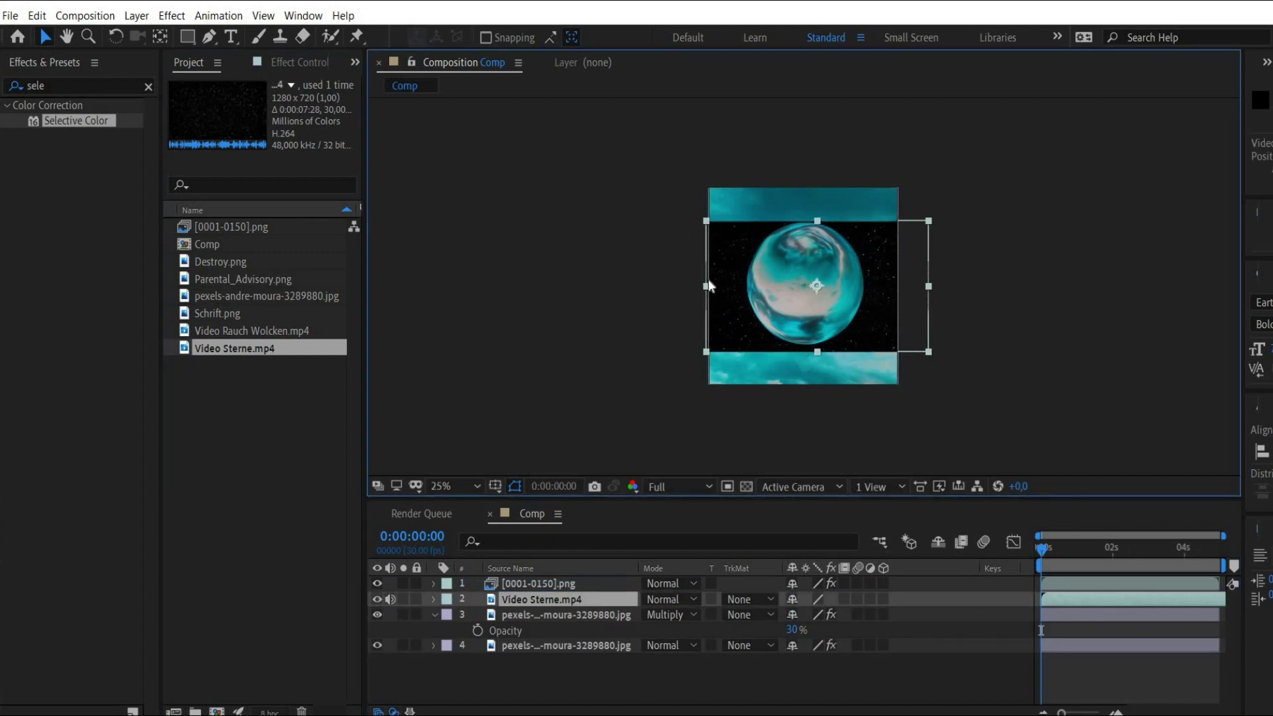
pyautogui.moveTo(863, 311); pyautogui.dragTo(904, 287)
pyautogui.moveTo(803, 352); pyautogui.dragTo(802, 385)
pyautogui.click(670, 599)
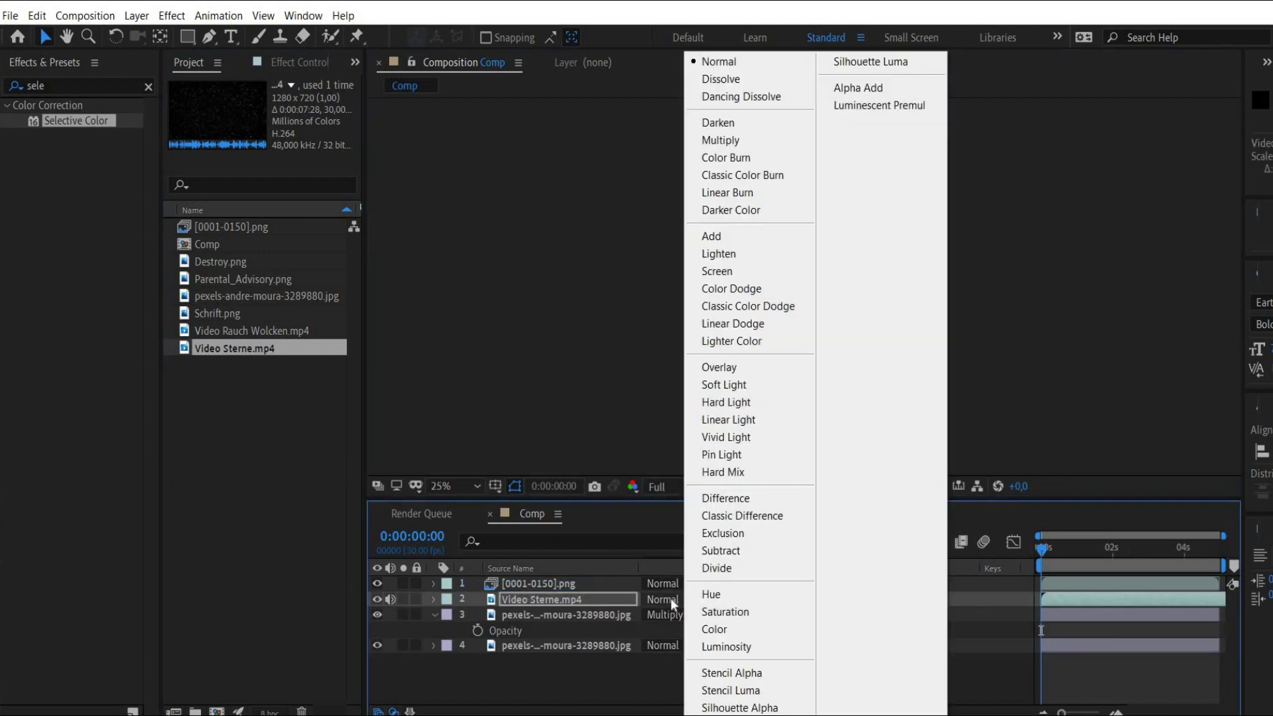
pyautogui.click(729, 267)
# Add Video Rauch Wolcken.mp4 above all layers, fit it to cover the frame, and set its blending mode to Lighten.
pyautogui.click(241, 314)
pyautogui.moveTo(253, 330); pyautogui.dragTo(702, 302)
pyautogui.scroll(-2, 703, 304)
pyautogui.moveTo(805, 333); pyautogui.dragTo(810, 316)
pyautogui.scroll(3, 810, 317)
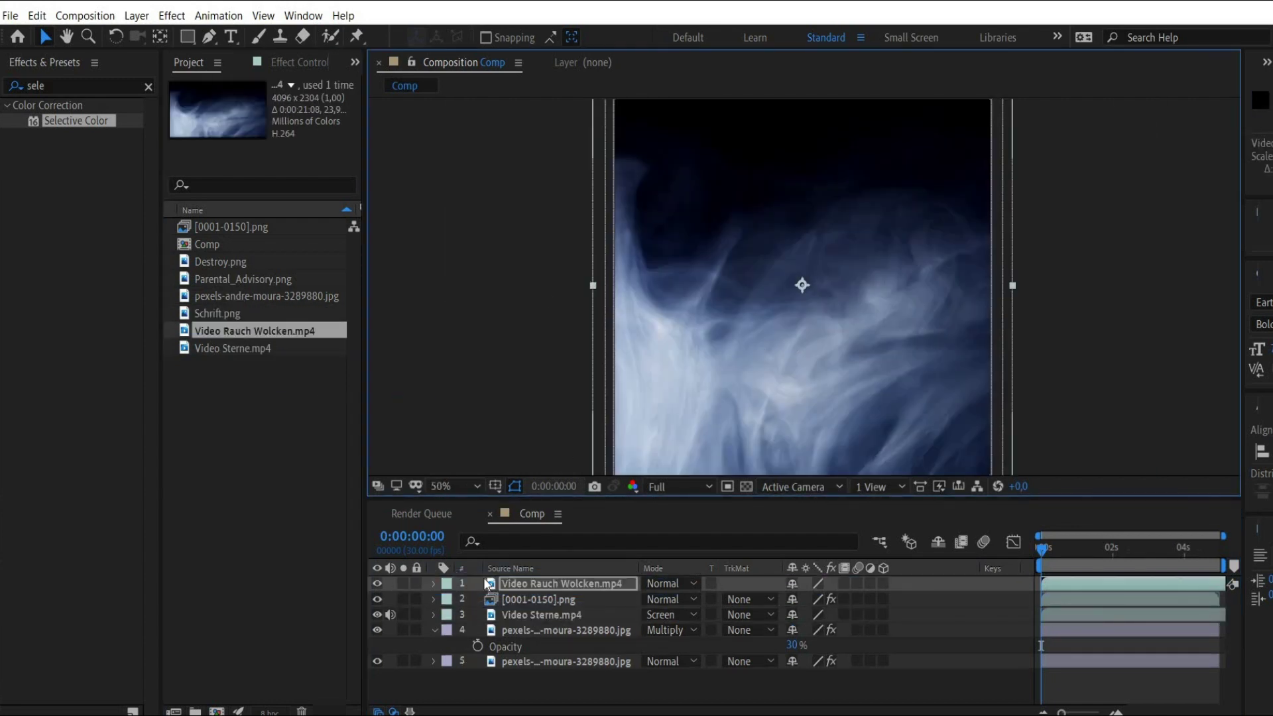
pyautogui.click(670, 583)
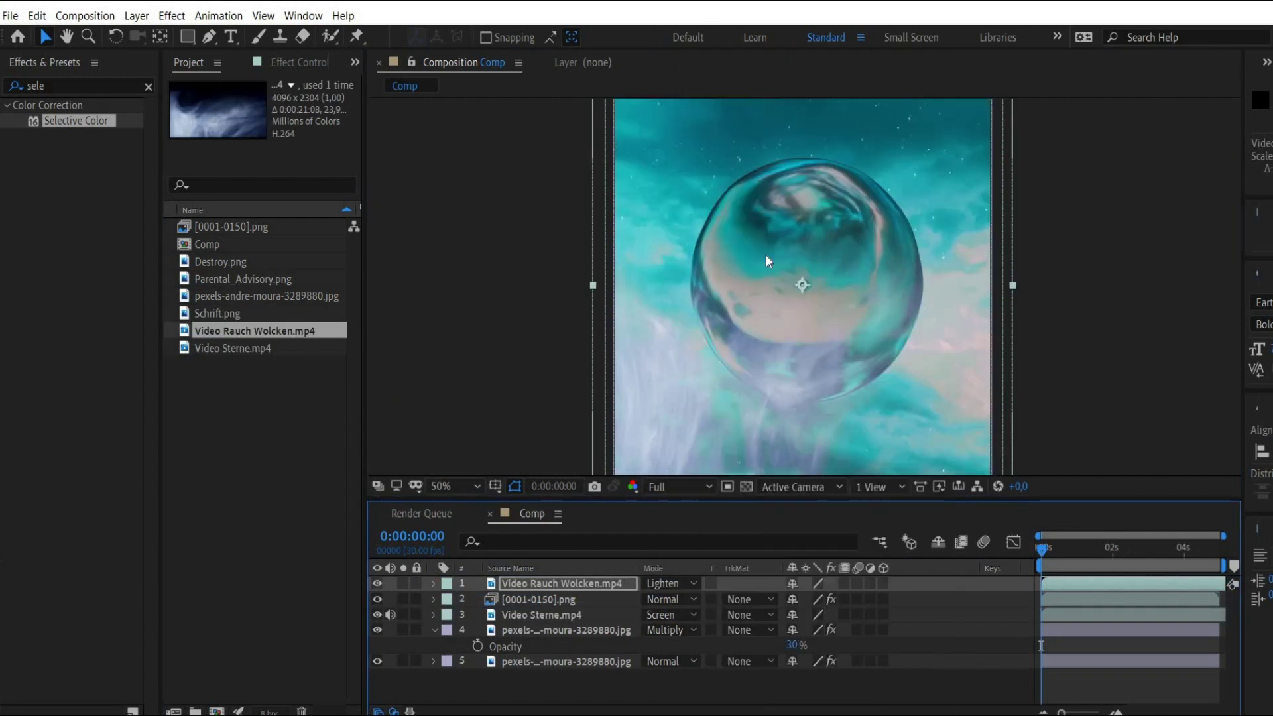
# Apply the Tint effect to the smoke video and map white to a pale pink sampled from the clouds.
pyautogui.click(144, 87)
pyautogui.click(148, 86)
pyautogui.click(80, 84)
pyautogui.write('tint')
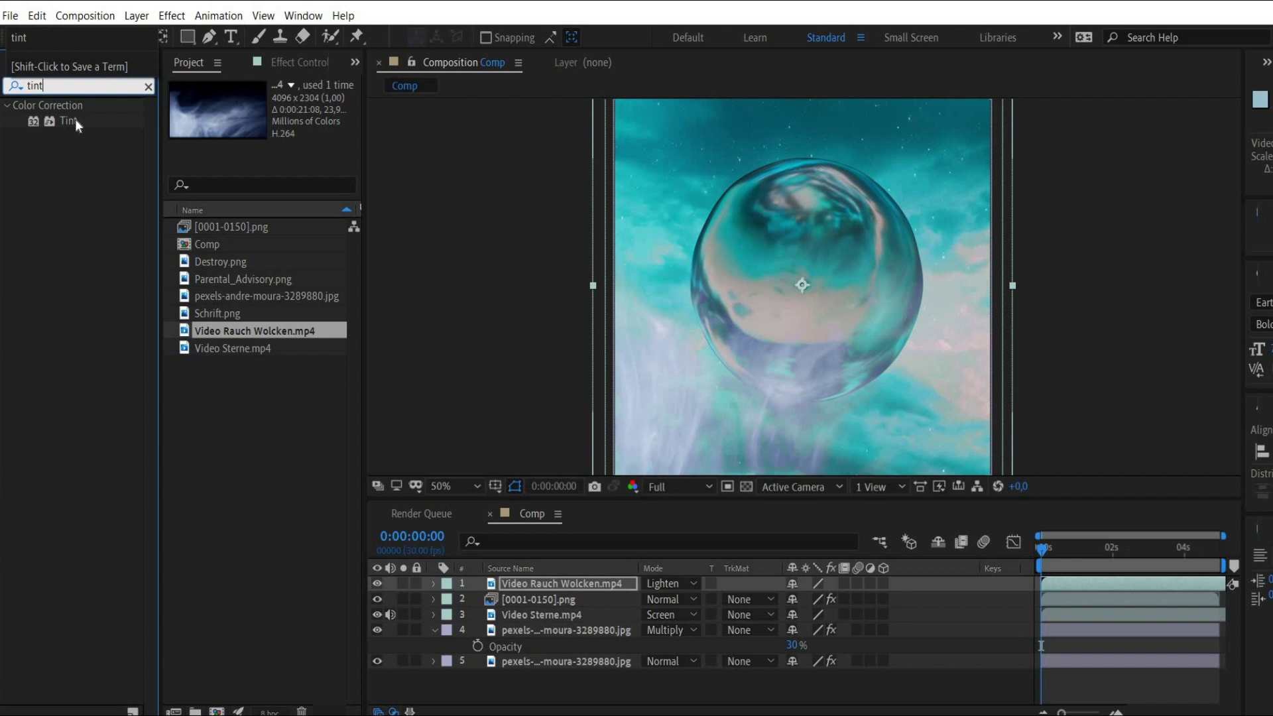
pyautogui.doubleClick(74, 119)
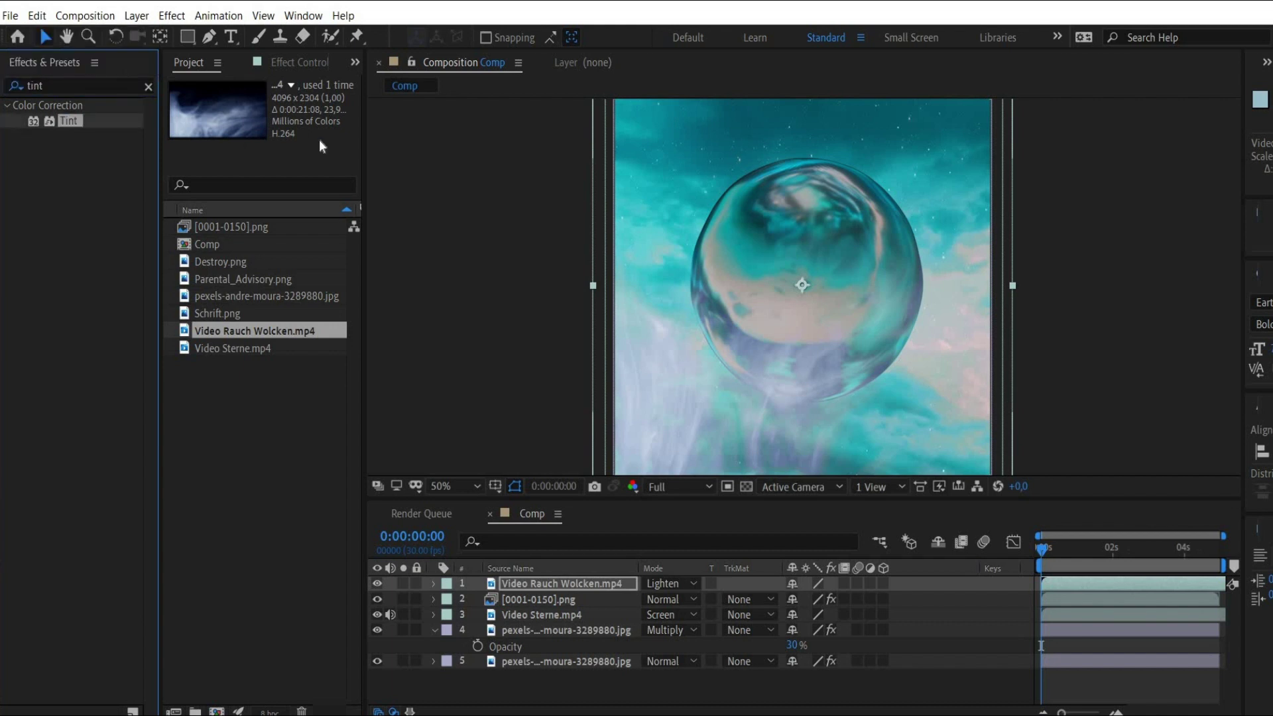
pyautogui.click(945, 348)
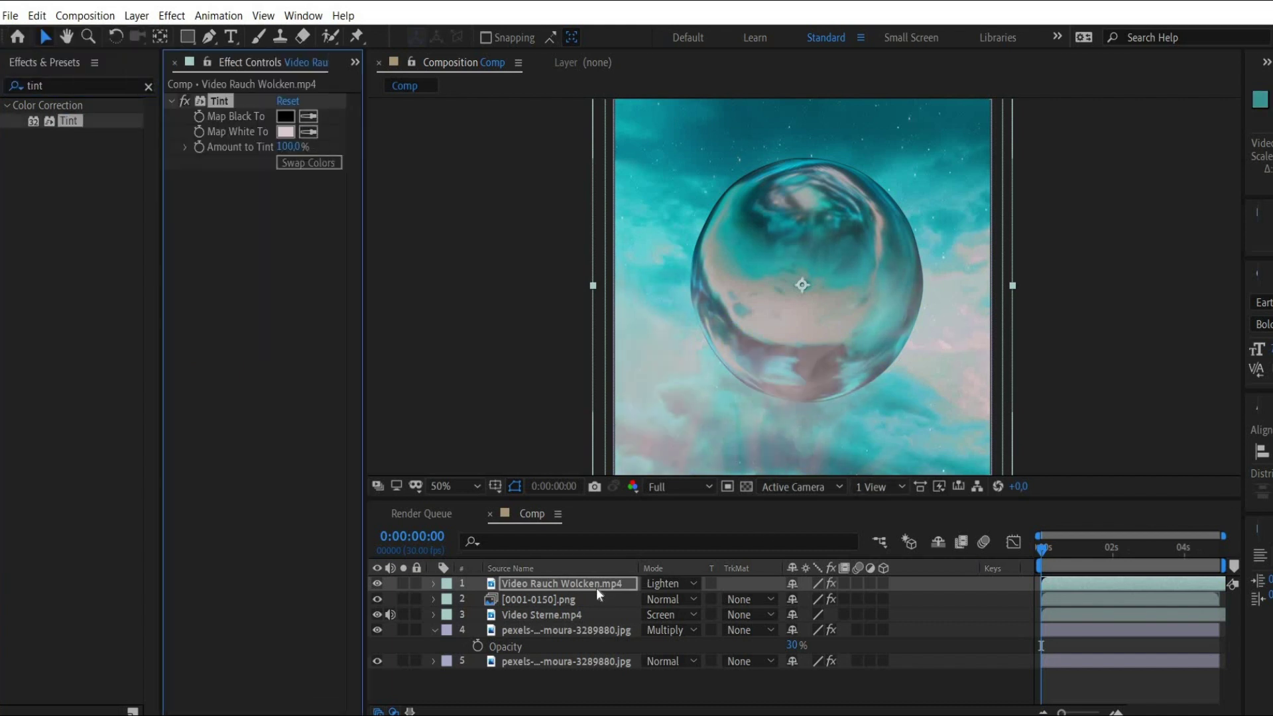
# Set the opacity of the Video Rauch Wolcken.mp4 layer to 50%.
pyautogui.press('t')
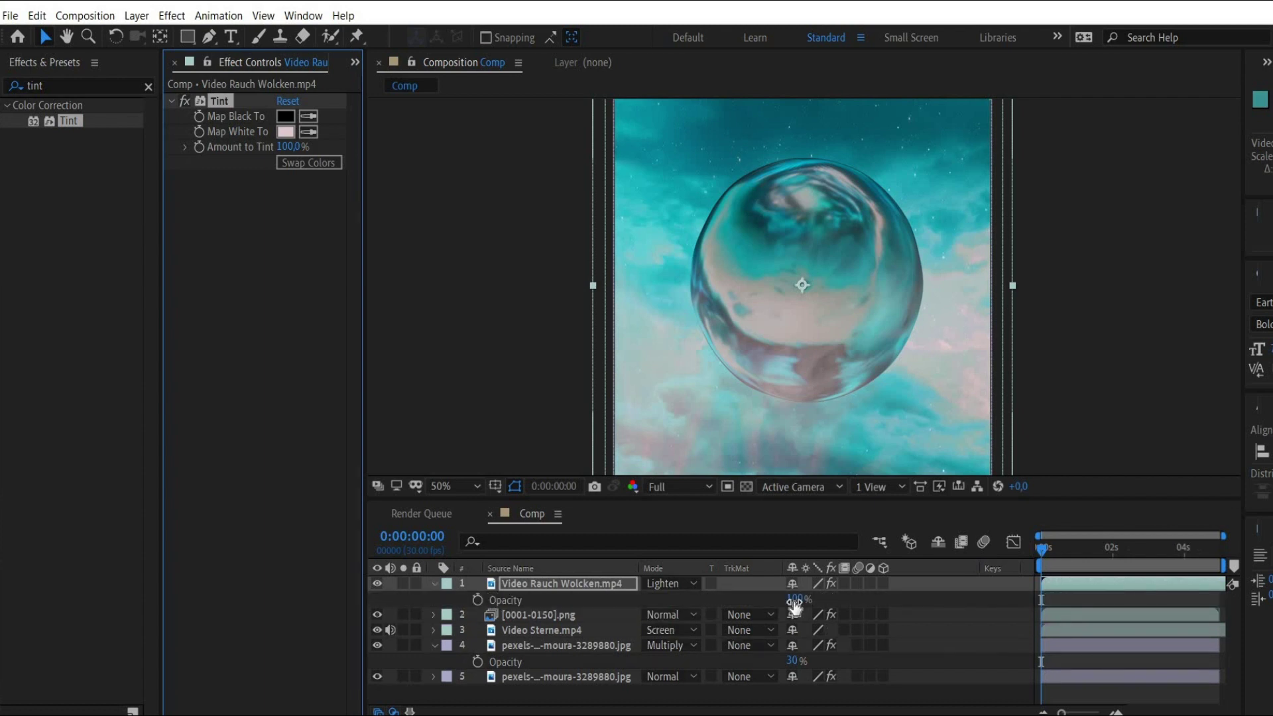
pyautogui.click(795, 599)
pyautogui.write('50')
pyautogui.press('Return')
pyautogui.press(',')
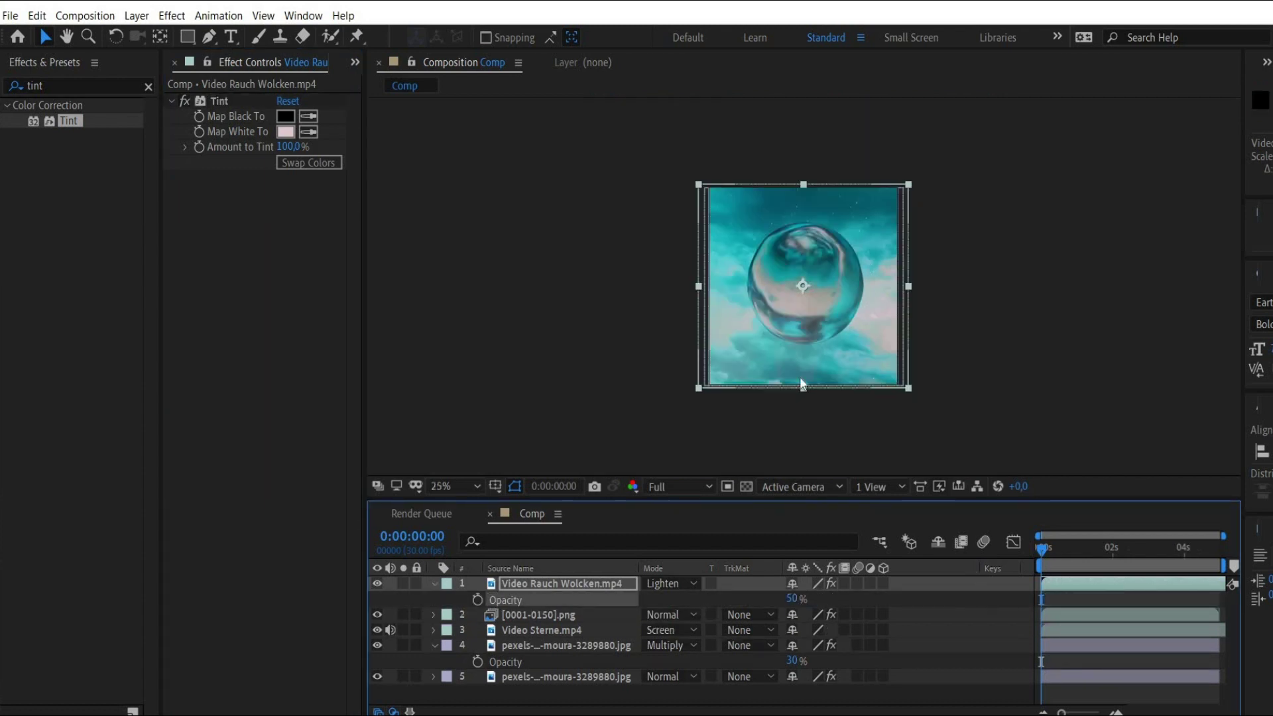
pyautogui.press('.')
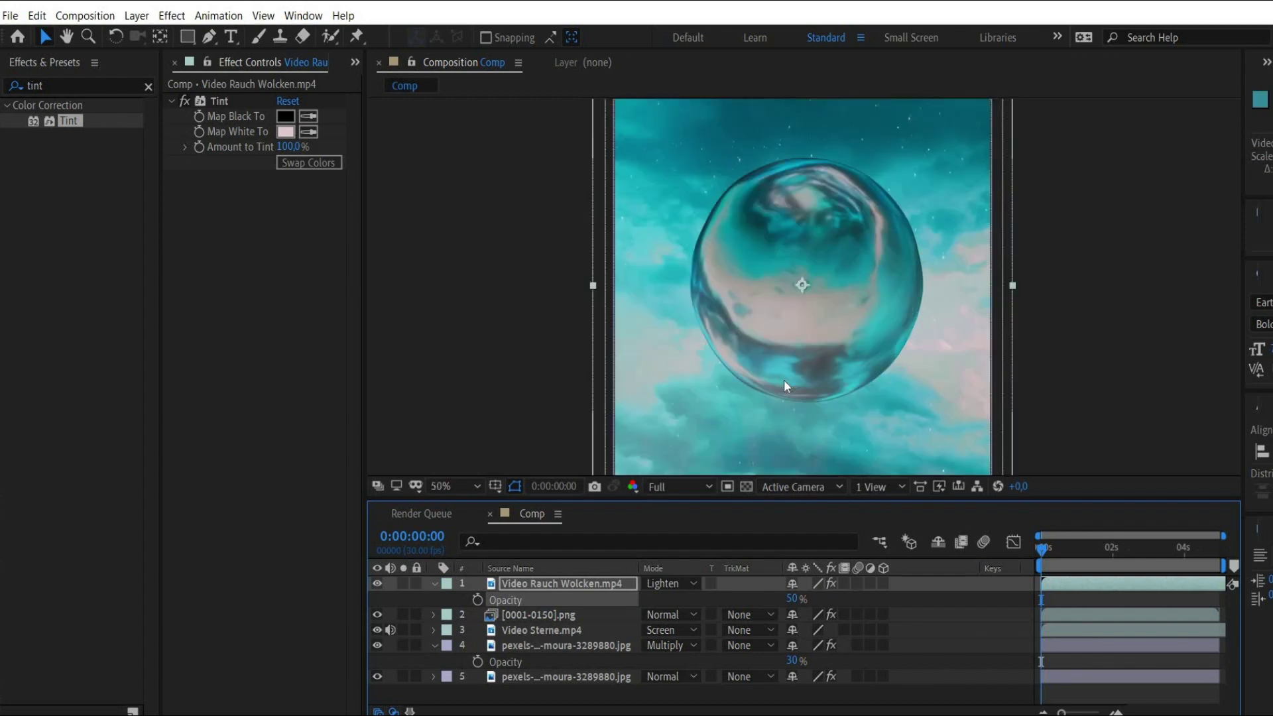
pyautogui.press(',')
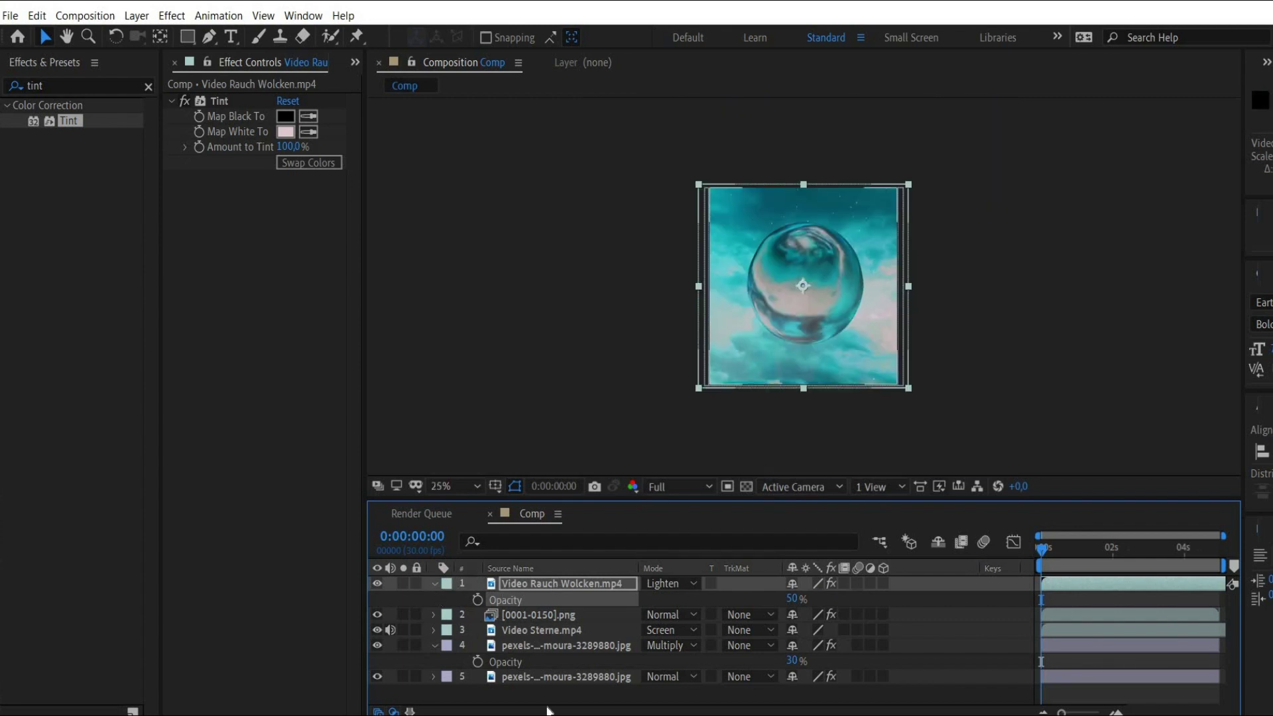
# Pre-compose all layers into Pre-comp 1, moving all attributes into the new composition.
pyautogui.click(547, 678)
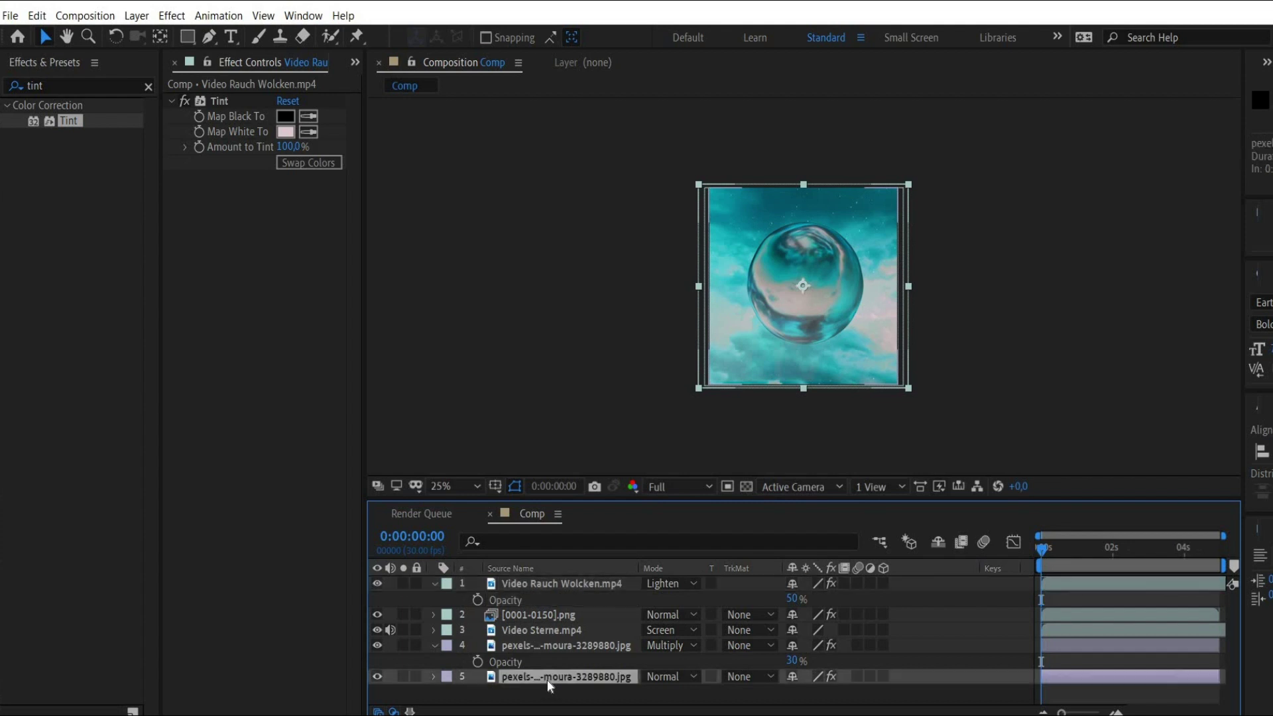
pyautogui.hotkey('ctrl', 'a')
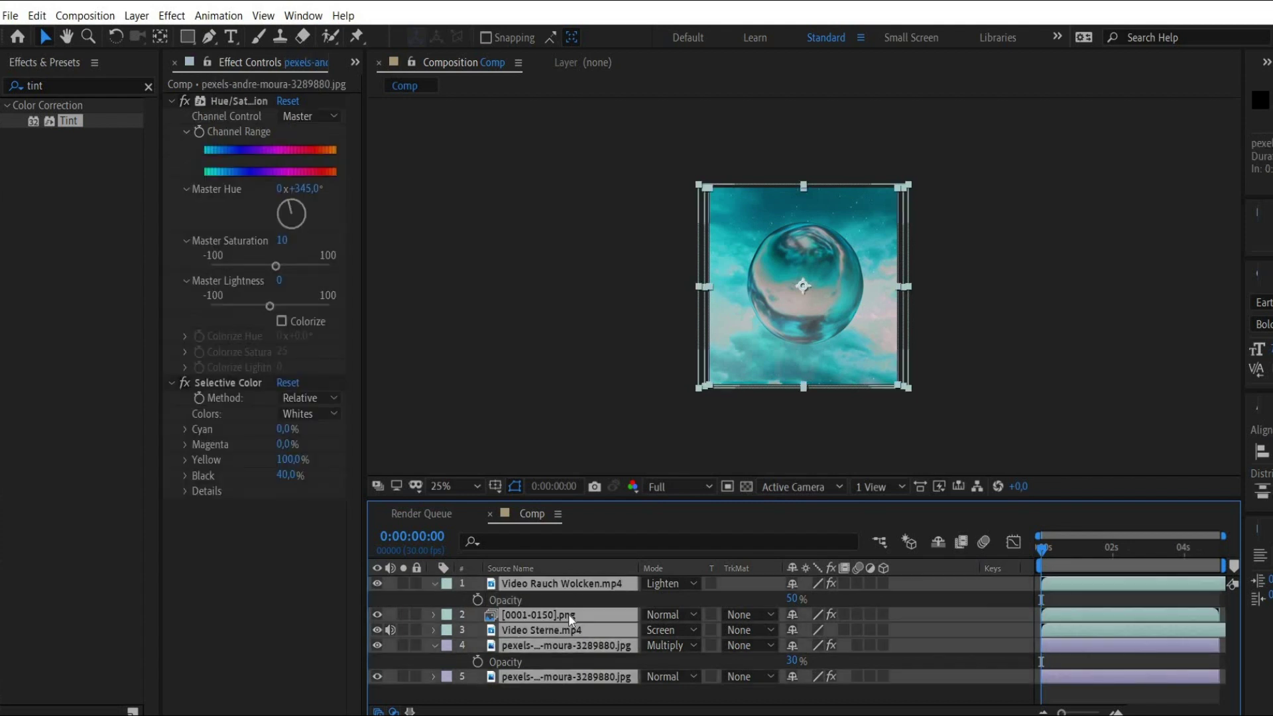
pyautogui.rightClick(567, 614)
pyautogui.click(702, 525)
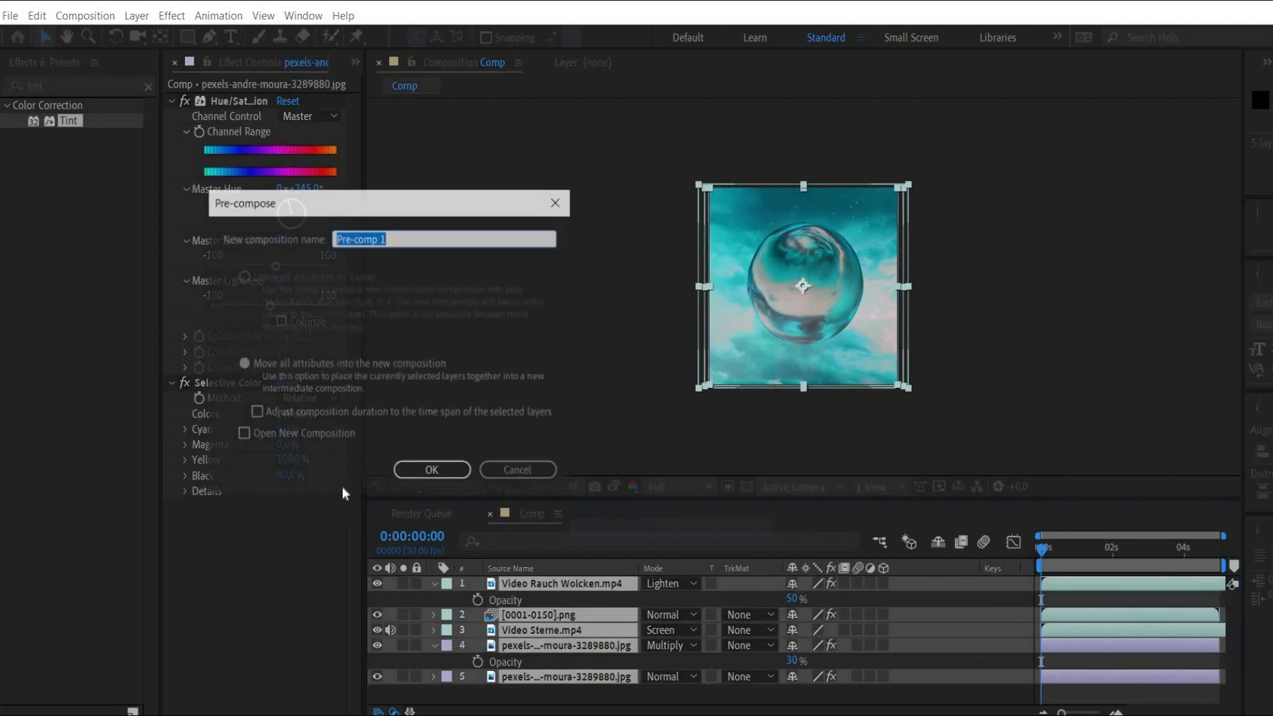
pyautogui.click(425, 469)
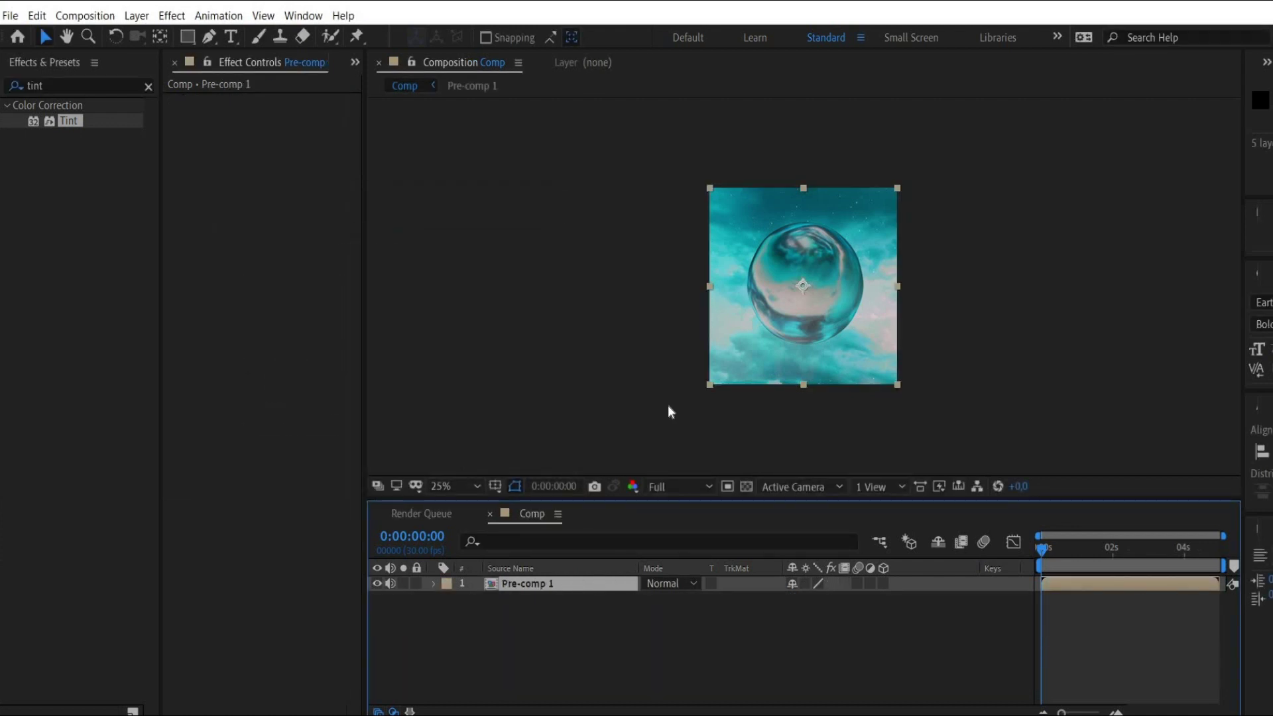
# Set the duration of the composition Comp to 0:00:10:00 and show its full length in the timeline.
pyautogui.rightClick(611, 385)
pyautogui.click(780, 416)
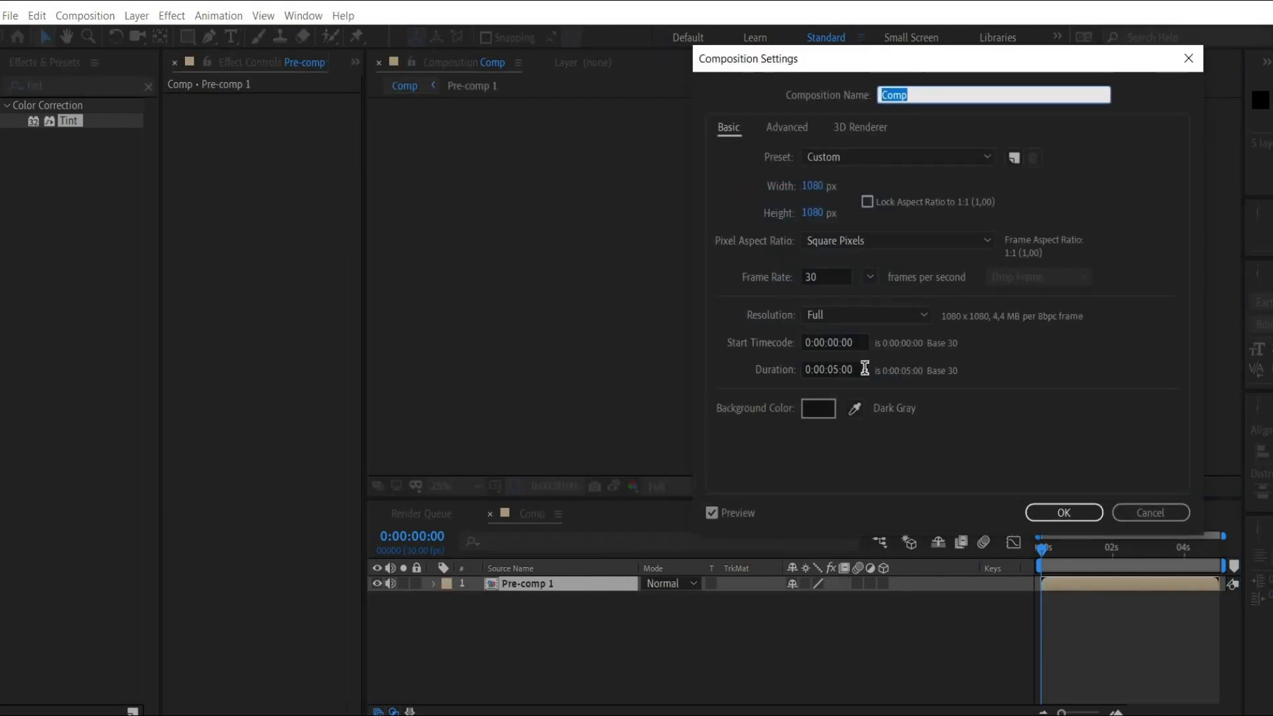
pyautogui.click(833, 369)
pyautogui.press('BackSpace')
pyautogui.press('BackSpace')
pyautogui.write('10')
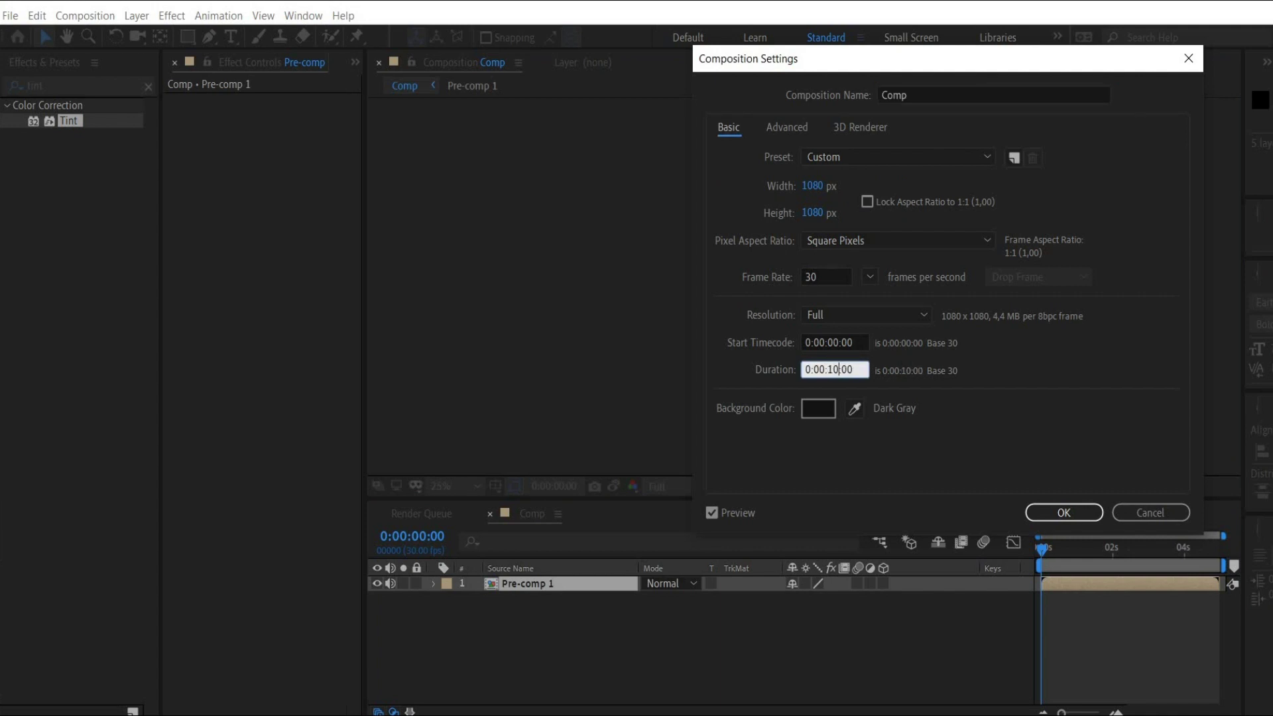
pyautogui.press('Return')
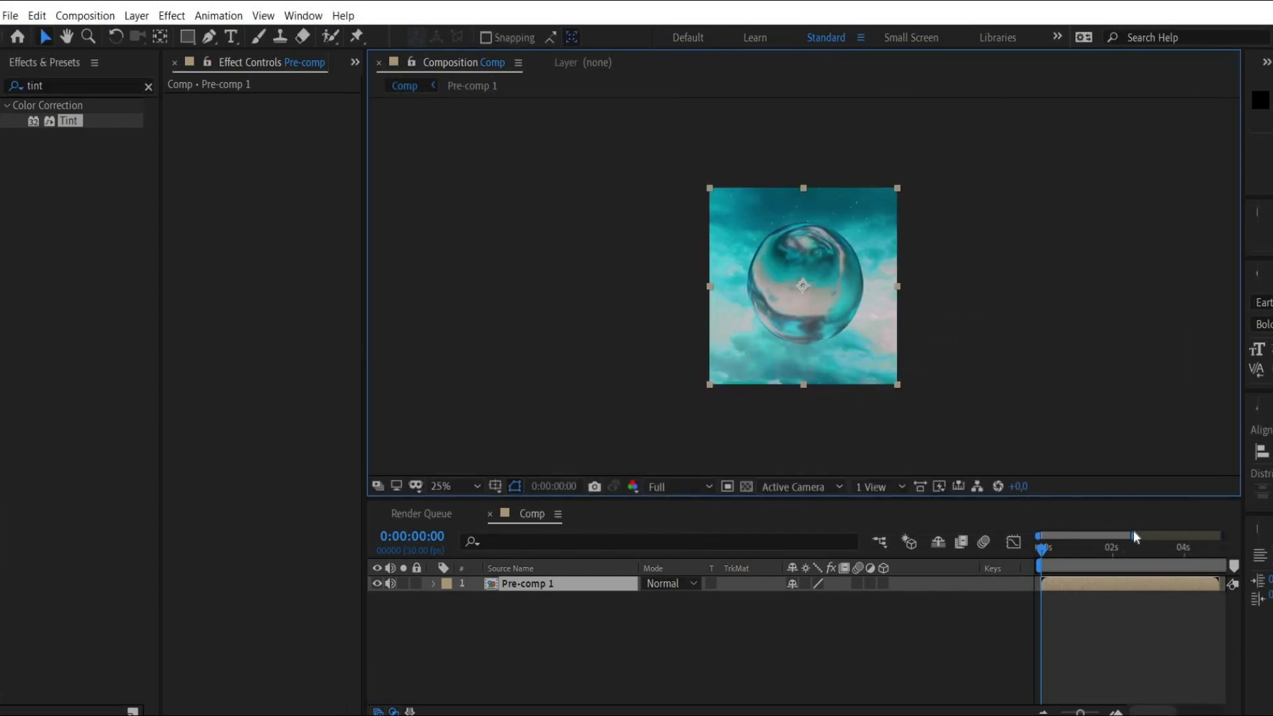
pyautogui.moveTo(1132, 530); pyautogui.dragTo(1248, 534)
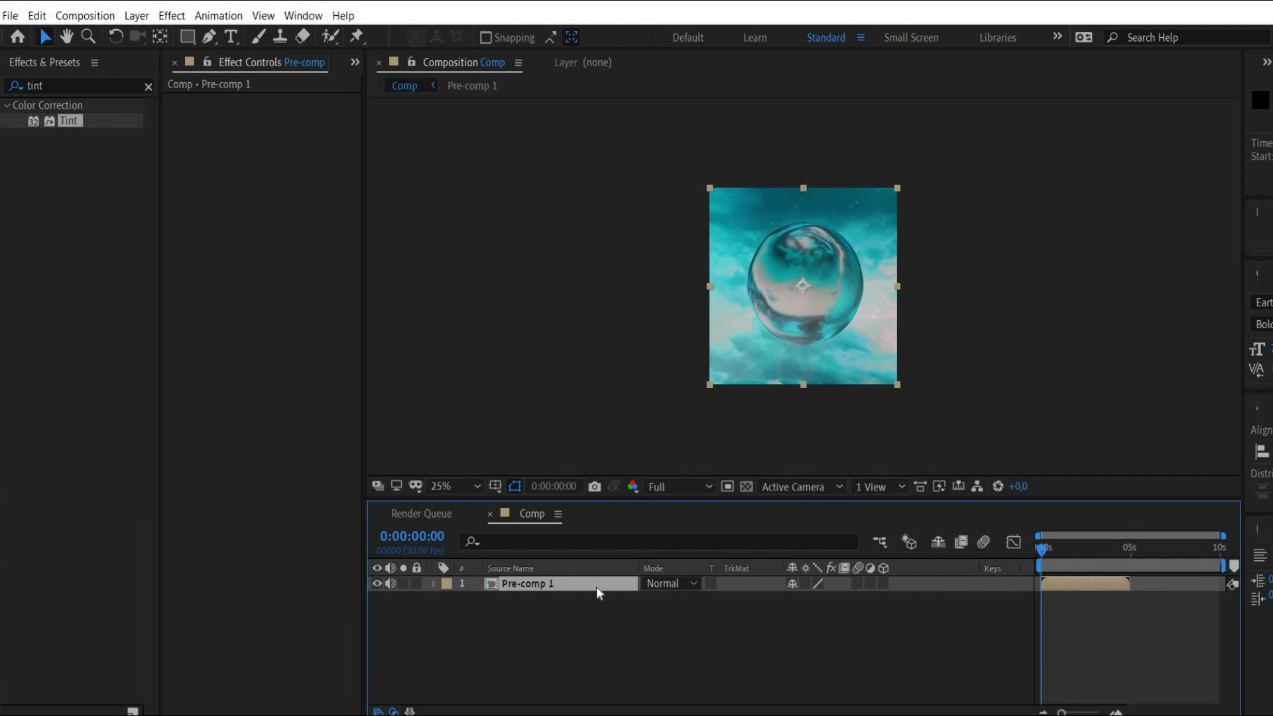
# Duplicate the Pre-comp 1 layer, time-reverse the copy and start it at 5 seconds, directly after the original ends.
pyautogui.hotkey('ctrl', 'v')
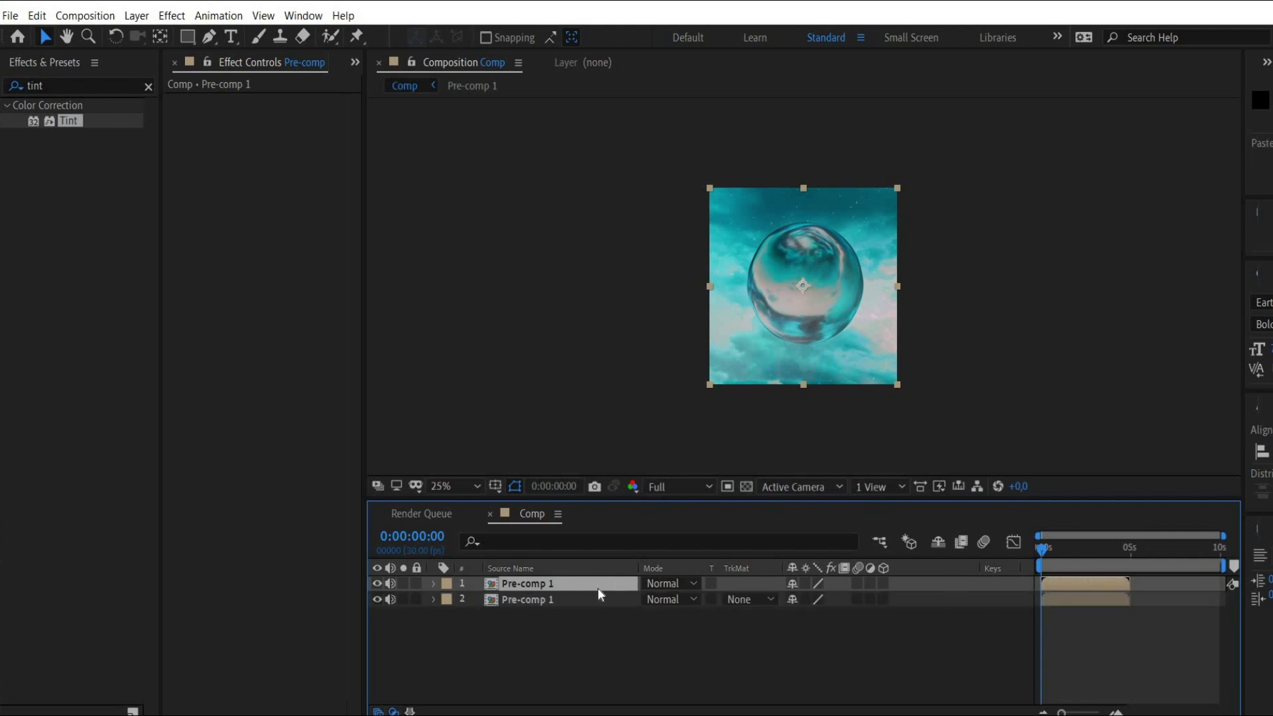
pyautogui.rightClick(718, 196)
pyautogui.moveTo(696, 226)
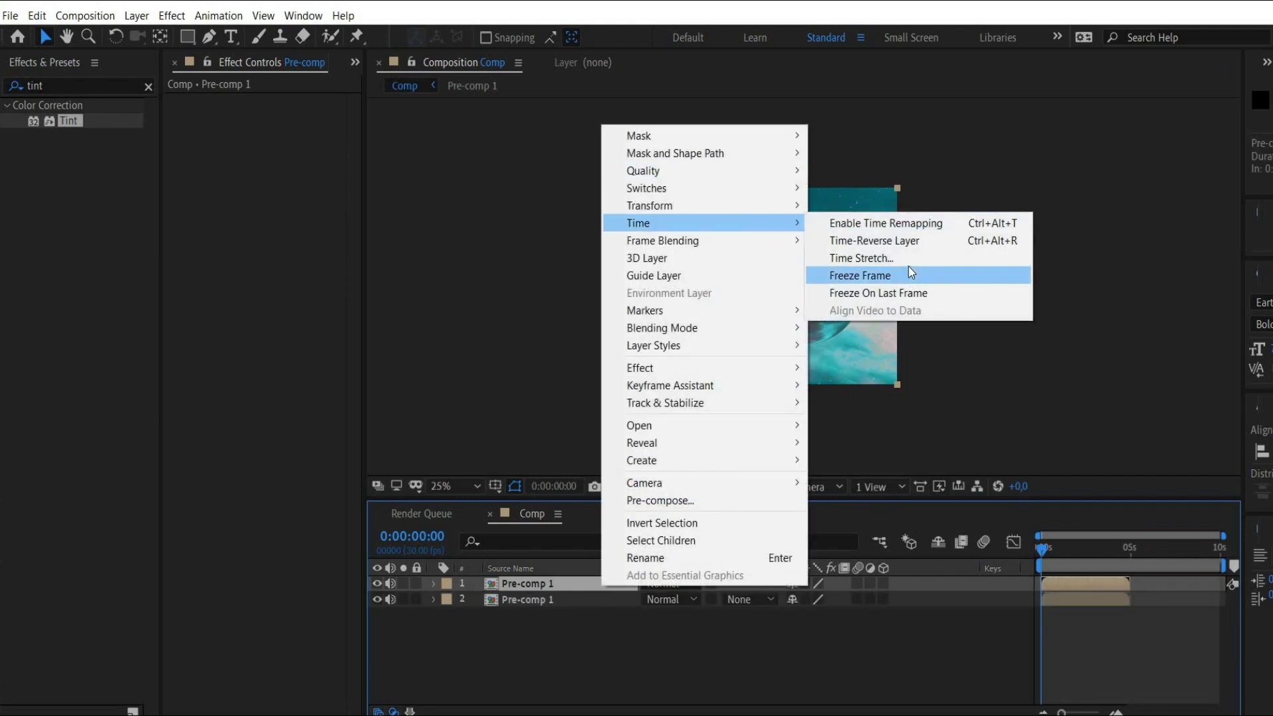
pyautogui.click(905, 239)
pyautogui.moveTo(1072, 583); pyautogui.dragTo(1161, 577)
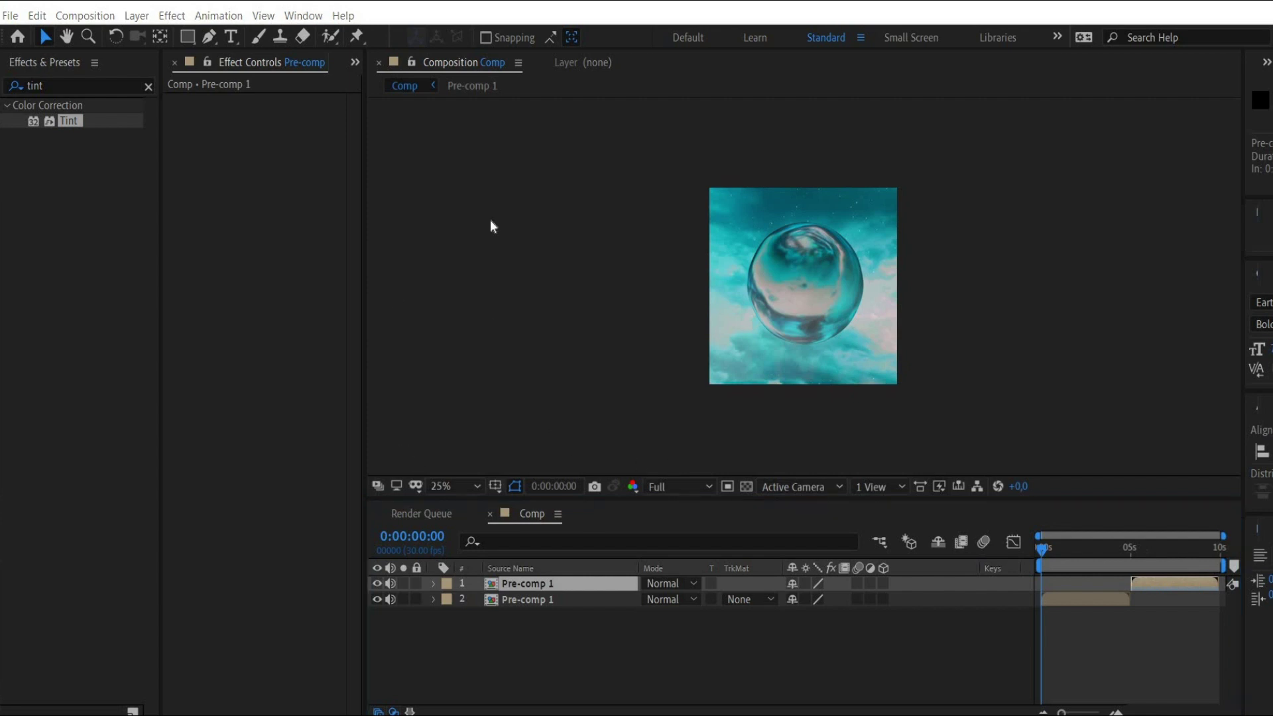
# Add Schrift.png as the top layer in Comp and shrink it in width and height to match the square cover.
pyautogui.click(357, 62)
pyautogui.click(388, 74)
pyautogui.click(228, 262)
pyautogui.moveTo(229, 331); pyautogui.dragTo(557, 582)
pyautogui.moveTo(617, 286); pyautogui.dragTo(710, 286)
pyautogui.scroll(-1, 762, 338)
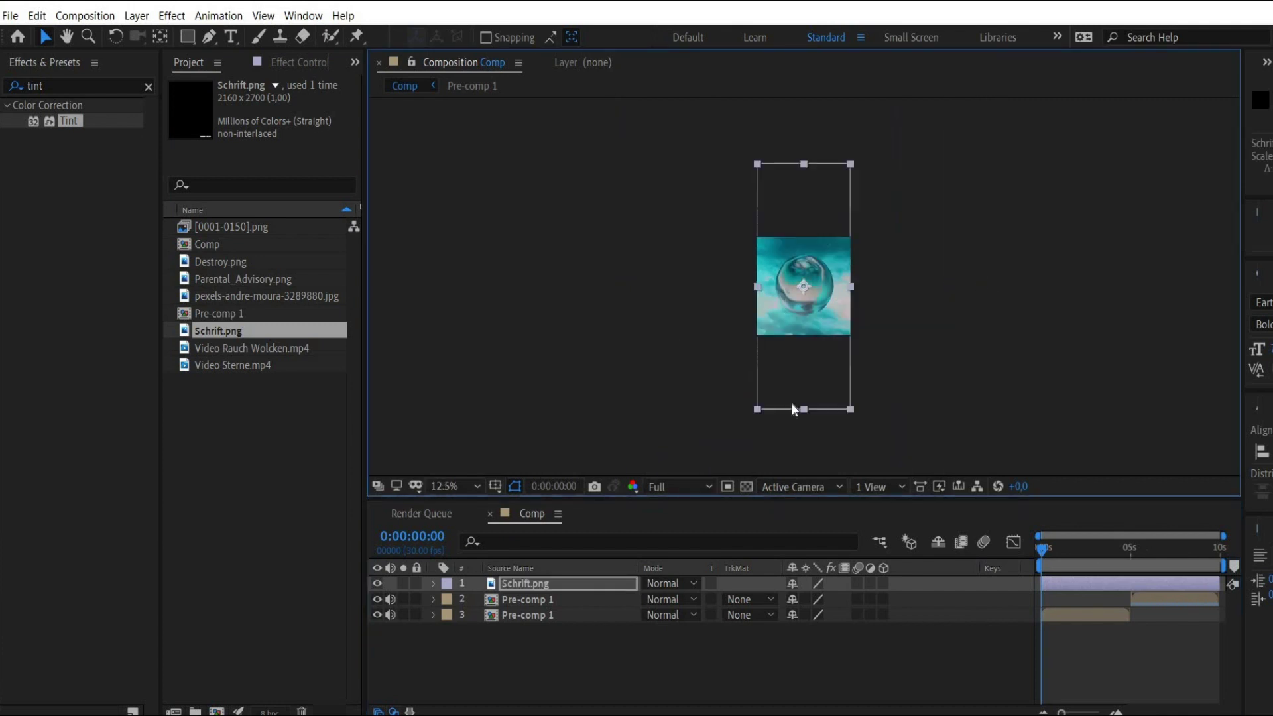
pyautogui.moveTo(802, 411); pyautogui.dragTo(793, 338)
pyautogui.scroll(2, 793, 338)
pyautogui.scroll(-1, 796, 318)
# Add Parental_Advisory.png as the top layer, scale it to 12% and place it in the cover's lower-left corner.
pyautogui.moveTo(244, 279); pyautogui.dragTo(550, 583)
pyautogui.press('s')
pyautogui.moveTo(810, 600); pyautogui.dragTo(754, 600)
pyautogui.moveTo(803, 287); pyautogui.dragTo(737, 363)
pyautogui.scroll(1, 737, 363)
pyautogui.click(544, 397)
pyautogui.click(670, 440)
pyautogui.moveTo(807, 599); pyautogui.dragTo(804, 599)
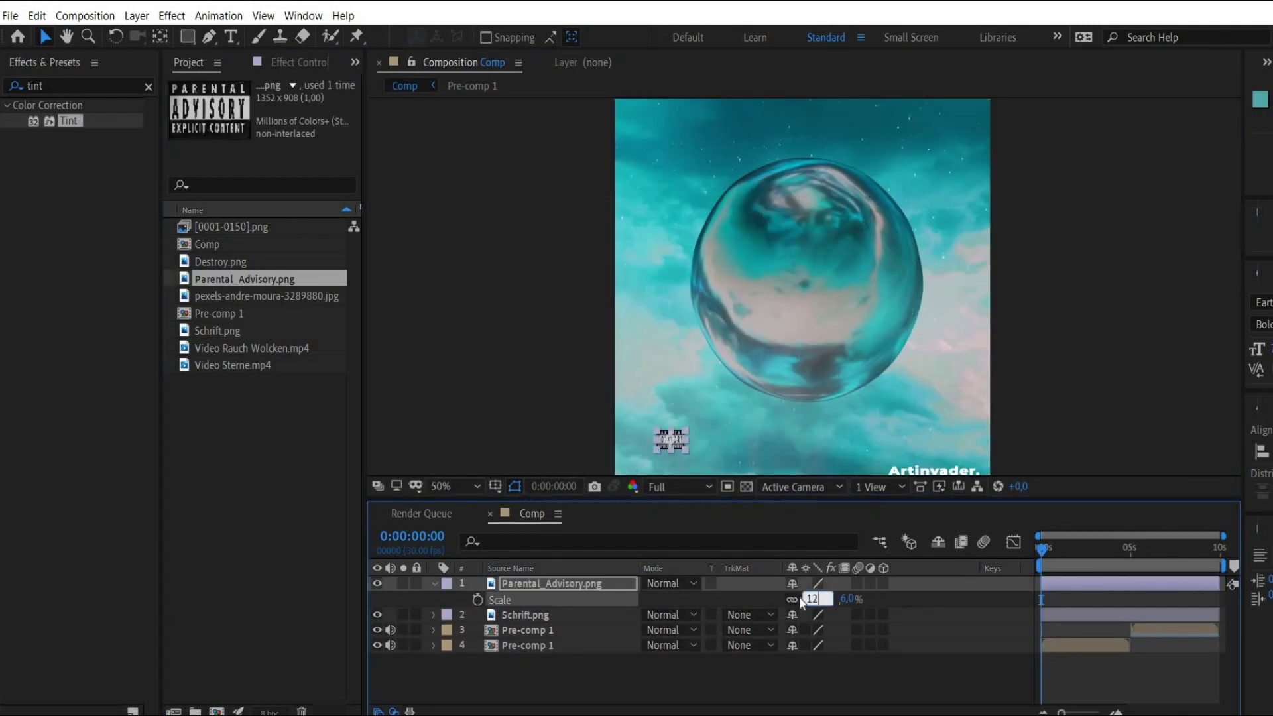
pyautogui.moveTo(722, 397); pyautogui.dragTo(735, 348, button='middle')
pyautogui.moveTo(681, 390); pyautogui.dragTo(666, 400)
pyautogui.click(587, 424)
# Stretch the Schrift.png layer vertically and move it up until its lower edge meets the cover's bottom edge.
pyautogui.click(534, 615)
pyautogui.scroll(-1, 788, 265)
pyautogui.moveTo(809, 163); pyautogui.dragTo(808, 132)
pyautogui.moveTo(822, 292); pyautogui.dragTo(822, 261)
pyautogui.click(590, 271)
# Overlay Destroy.png above all layers in Lighten mode, scaled to 50% in width and 40.5% in height to fit the cover.
pyautogui.moveTo(225, 265); pyautogui.dragTo(528, 578)
pyautogui.press('s')
pyautogui.moveTo(800, 599); pyautogui.dragTo(767, 599)
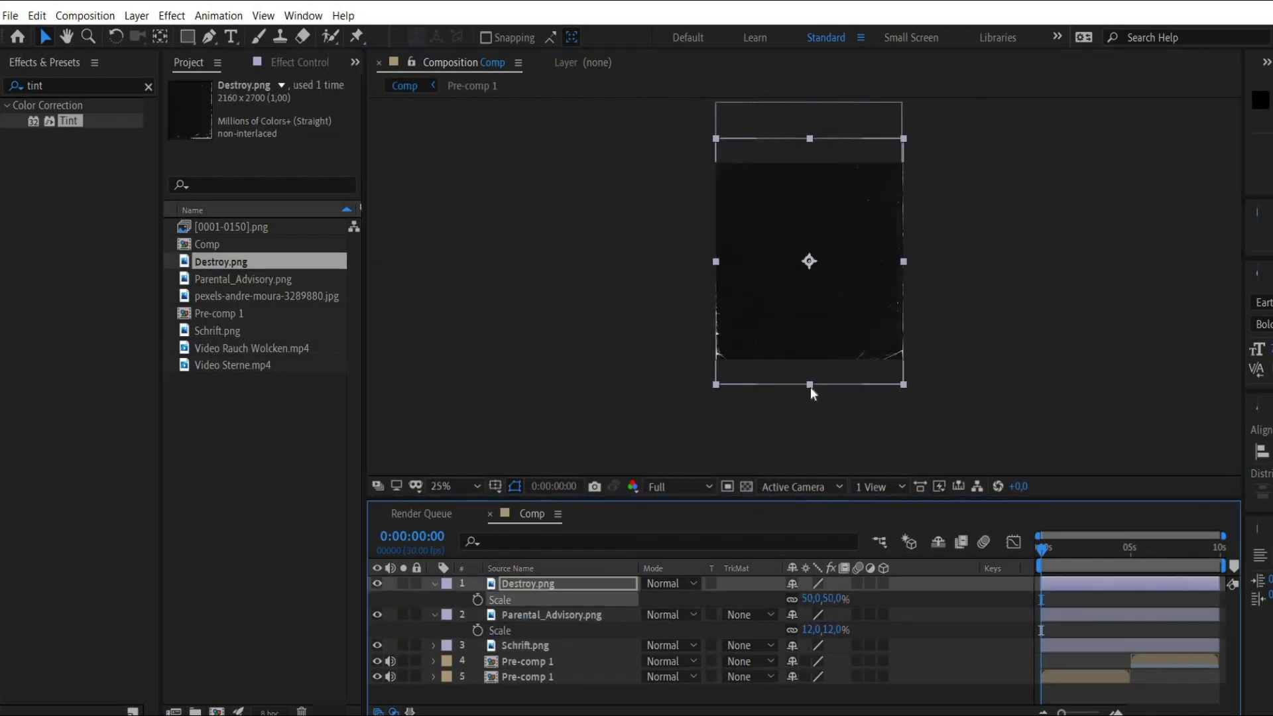
pyautogui.moveTo(810, 384); pyautogui.dragTo(817, 365)
pyautogui.click(689, 583)
pyautogui.click(729, 253)
# Play a preview of the finished cover animation from the beginning.
pyautogui.press('space')
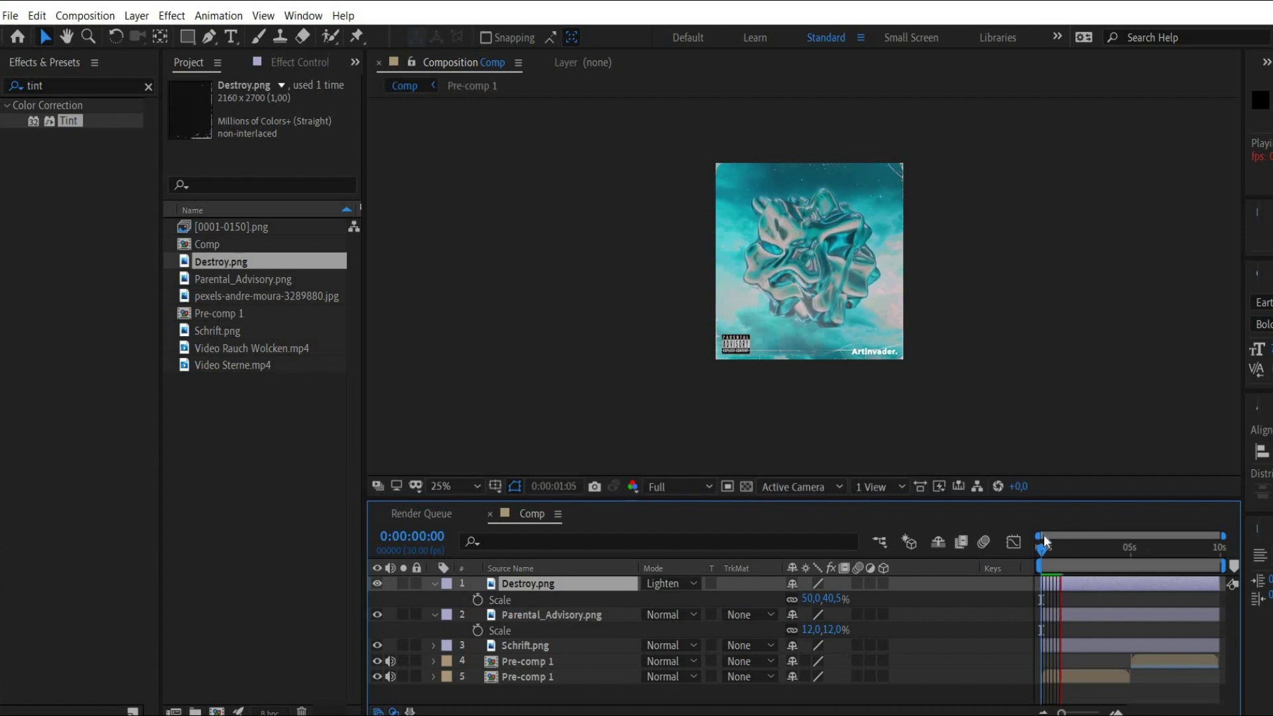
pyautogui.press('space')
pyautogui.press('space')
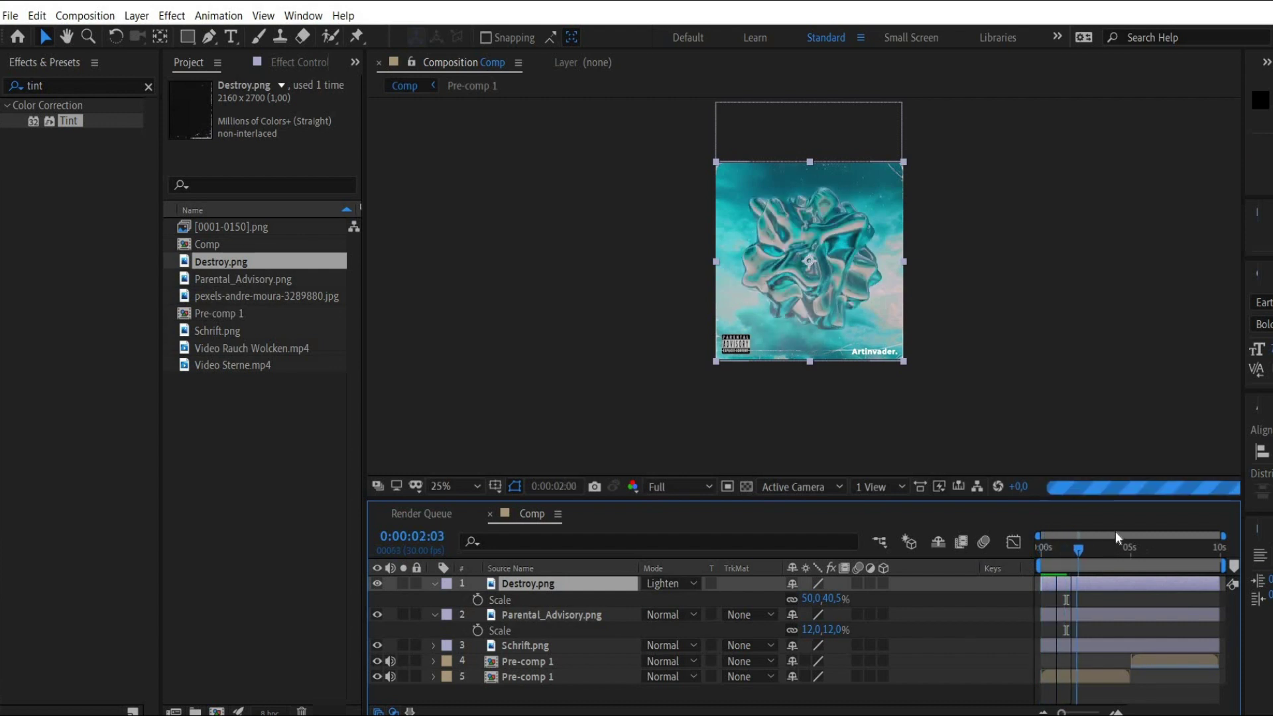